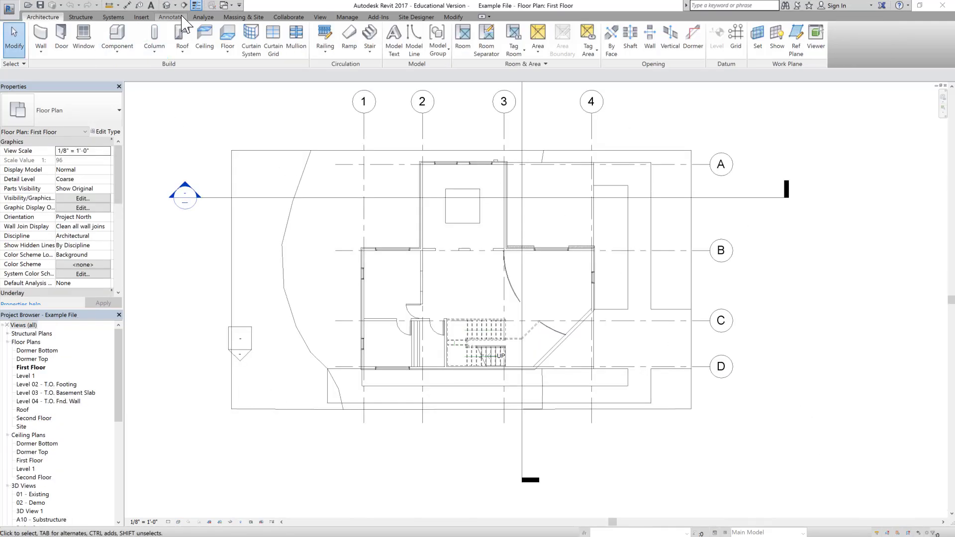
Import the Individual Project_MEP DWG from the CAD Files folder into the First Floor plan with Auto - Origin to Origin positioning.
left_click(142, 17)
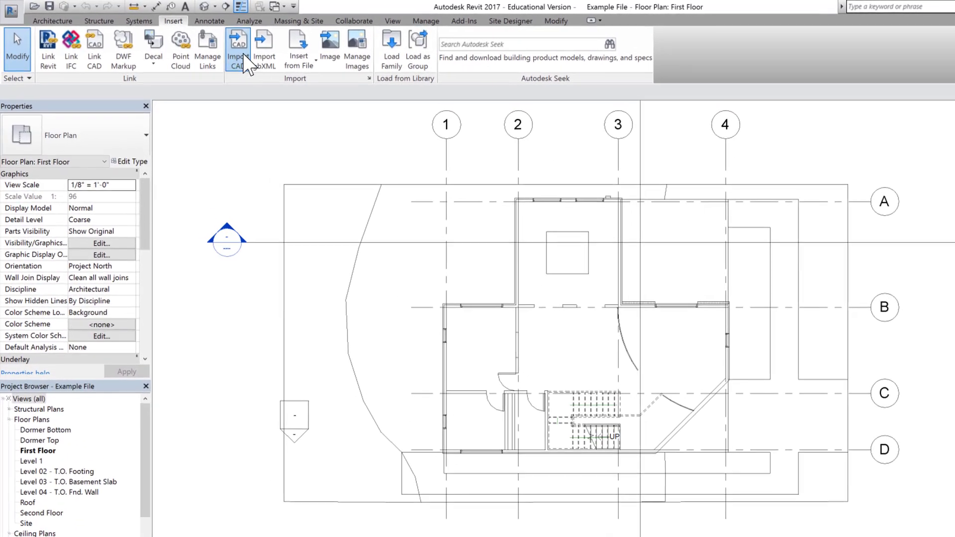
left_click(205, 45)
left_click(506, 192)
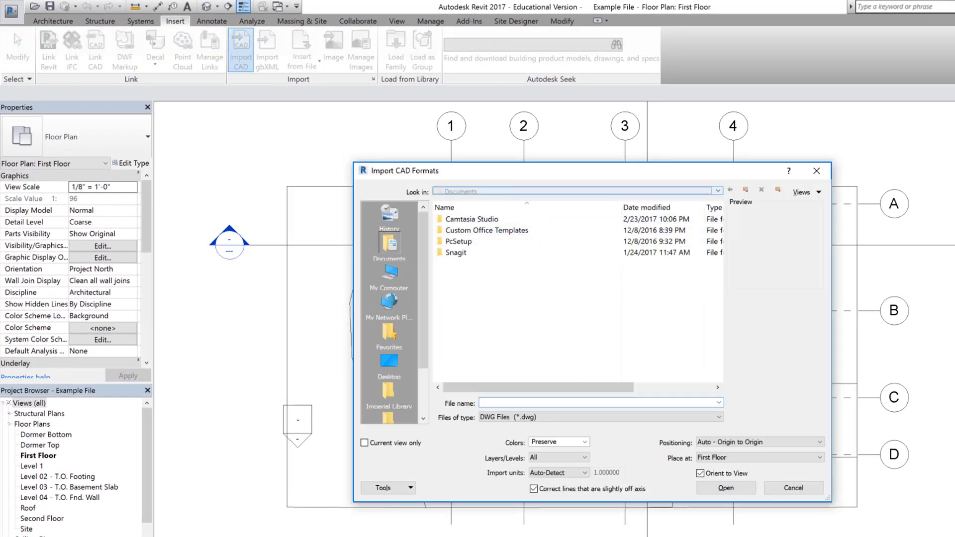
left_click(492, 240)
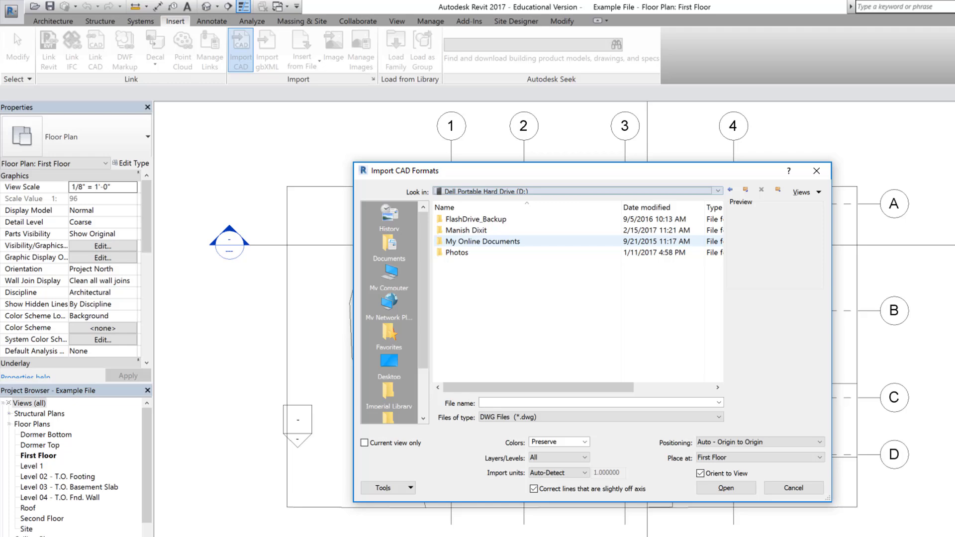
double_click(484, 242)
left_click(483, 252)
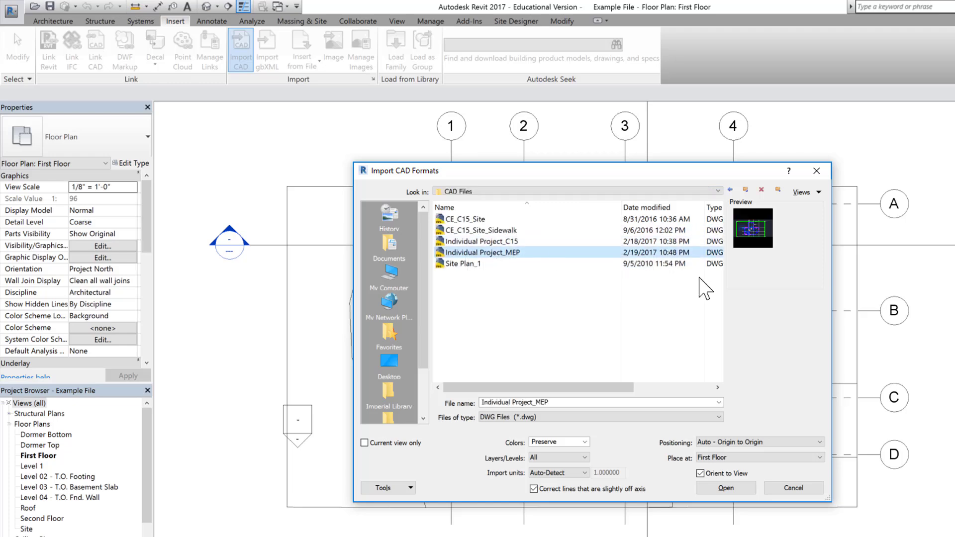
left_click(726, 488)
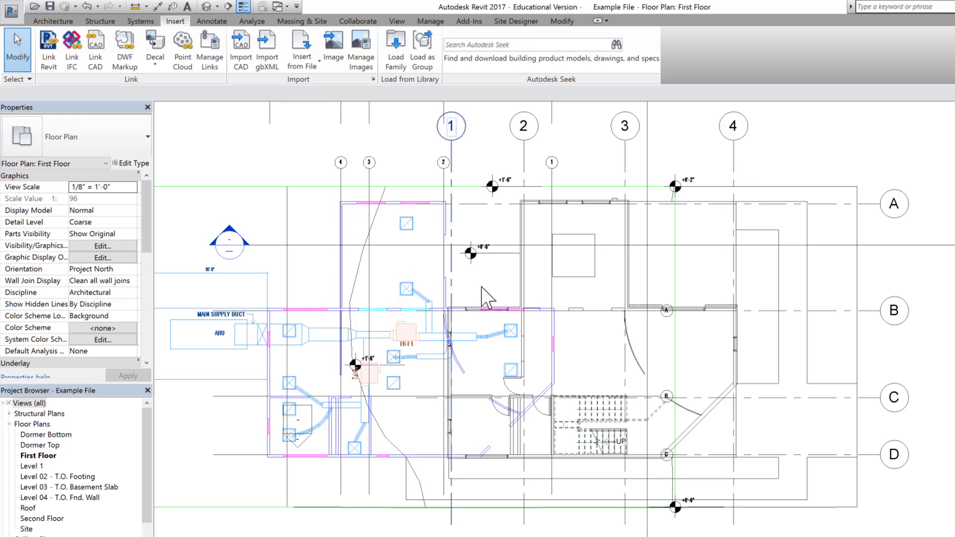
Move the imported MEP drawing from its upper-left inside wall corner to the matching corner of the model's walls, using an Intersections snap override.
middle_click_drag(354, 211, 465, 241)
left_click(485, 320)
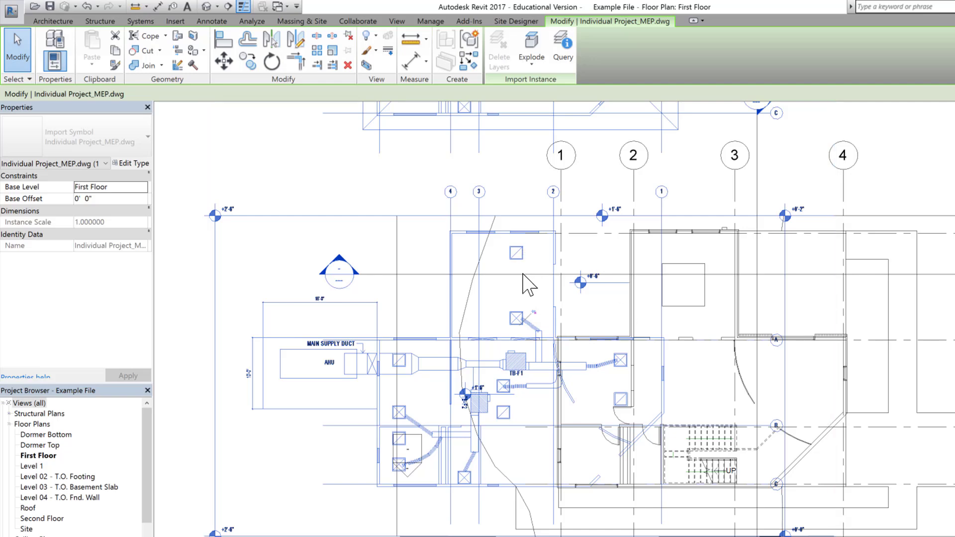
scroll(466, 249, "up", 5)
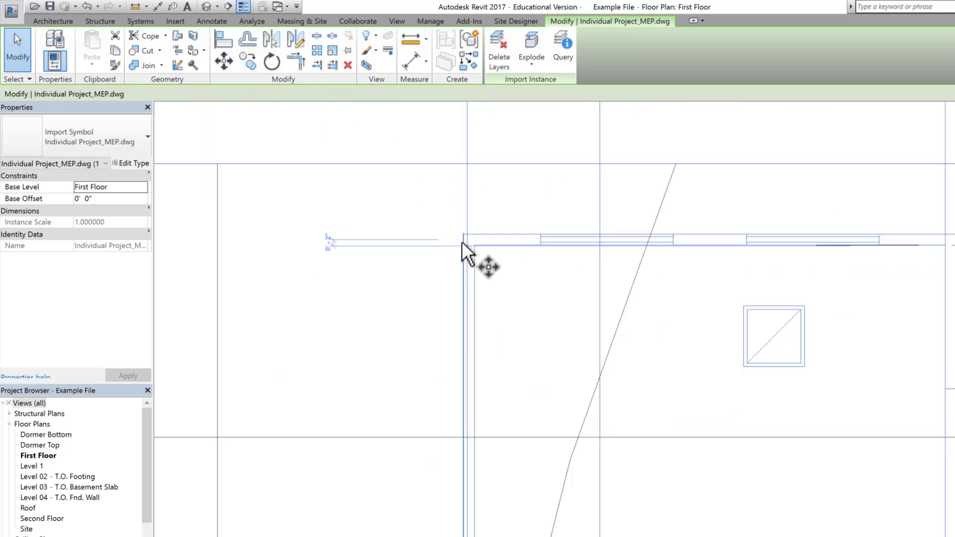
key("m")
key("v")
left_click(489, 248)
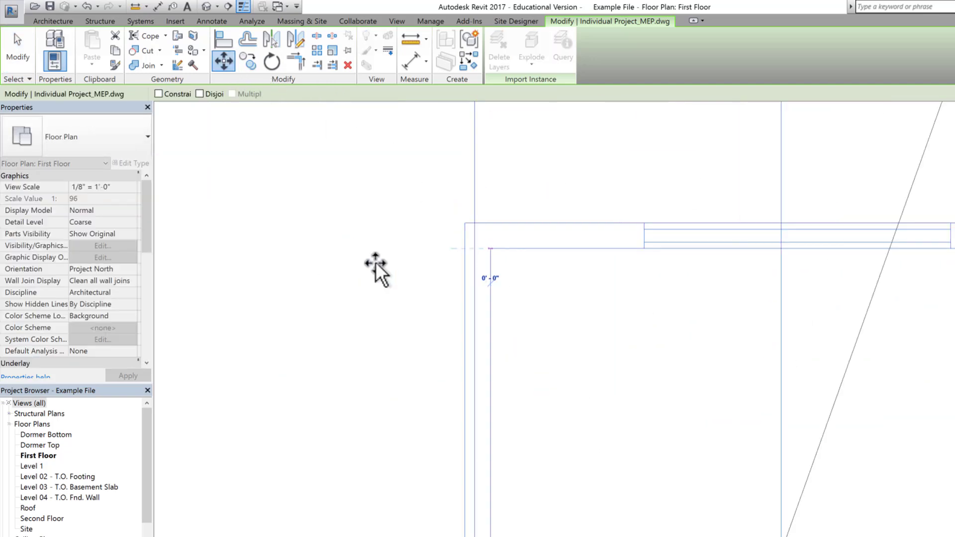
scroll(322, 267, "down", 4)
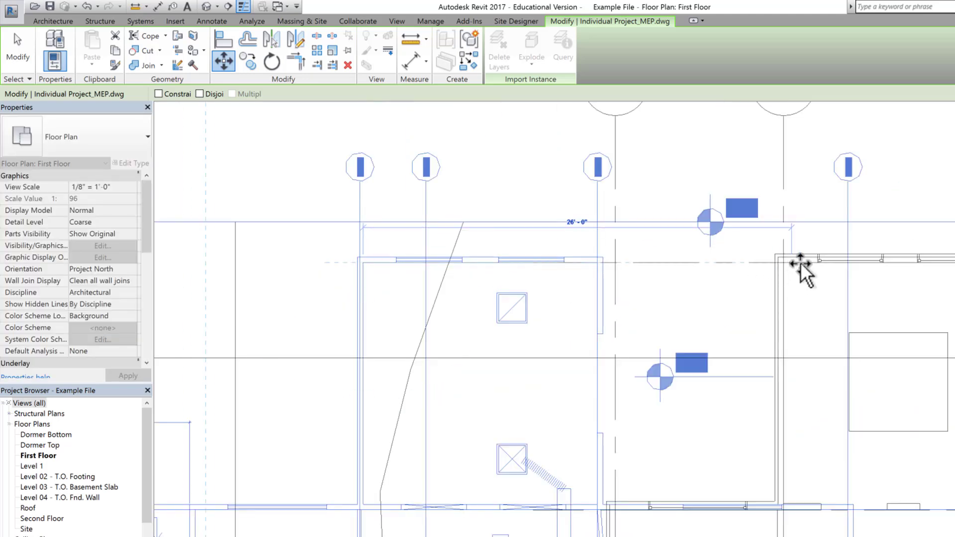
scroll(797, 267, "up", 2)
scroll(796, 264, "up", 3)
right_click(713, 262)
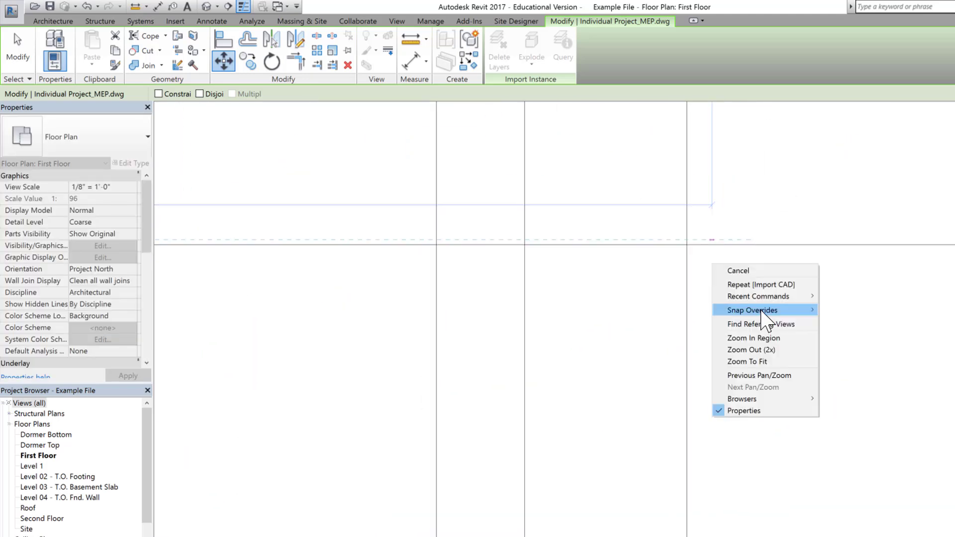
mouse_move(763, 316)
left_click(850, 348)
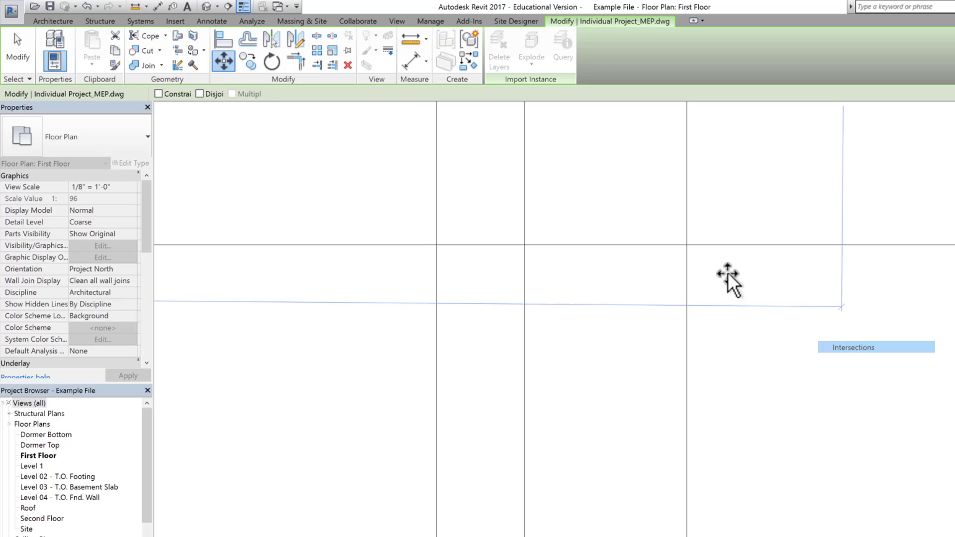
left_click(687, 244)
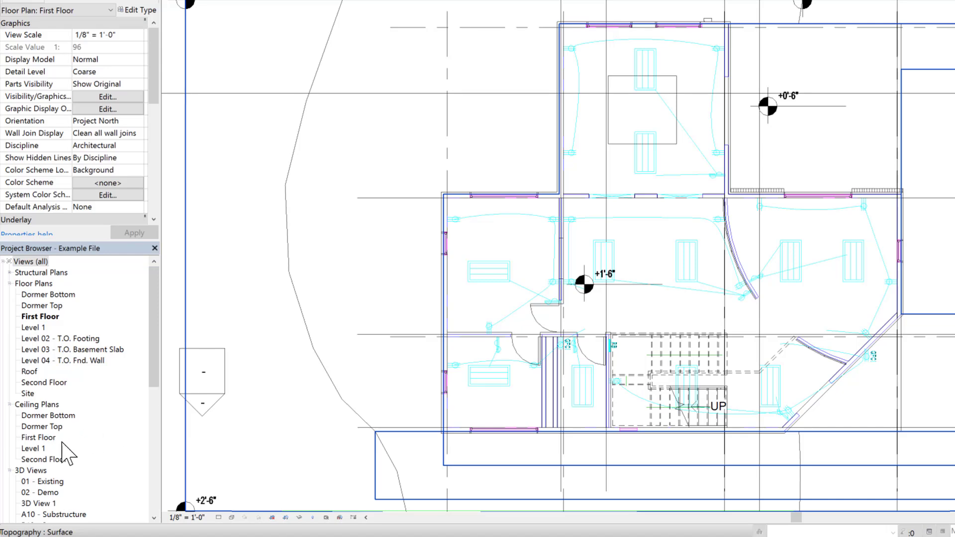
Check the First Floor ceiling plan for the imported drawing and return to the First Floor floor plan.
double_click(39, 438)
scroll(685, 410, "down", 2)
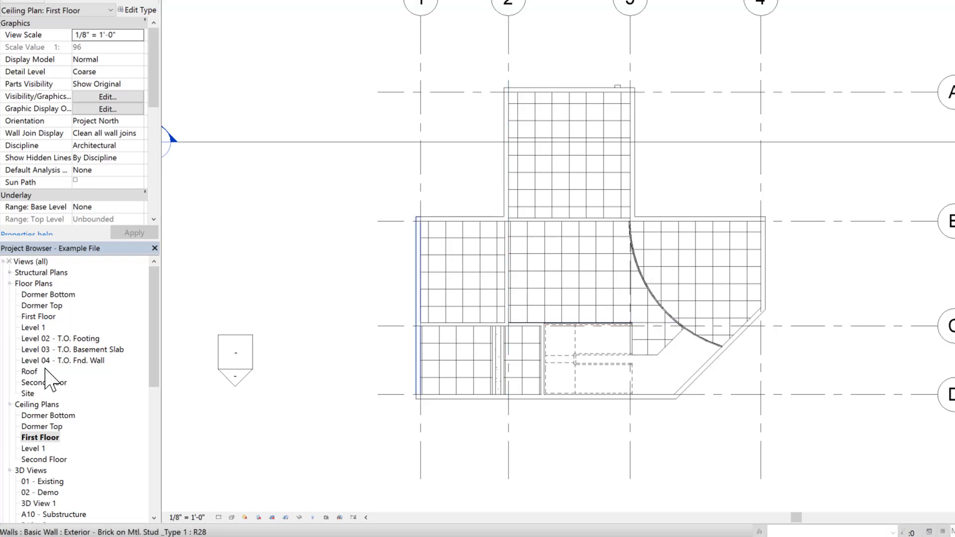
double_click(39, 317)
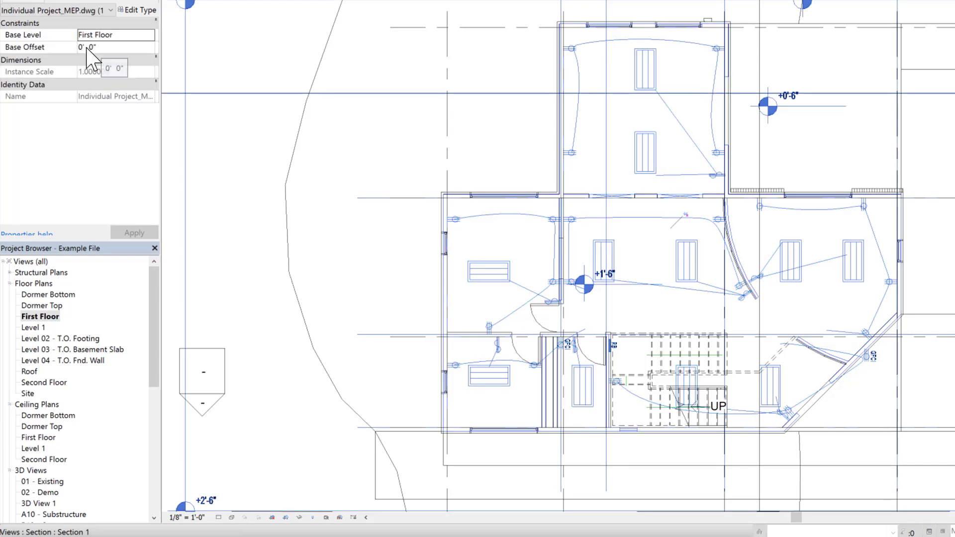
Set the imported MEP drawing's base offset to 8' 0" and open the First Floor ceiling plan.
left_click(87, 48)
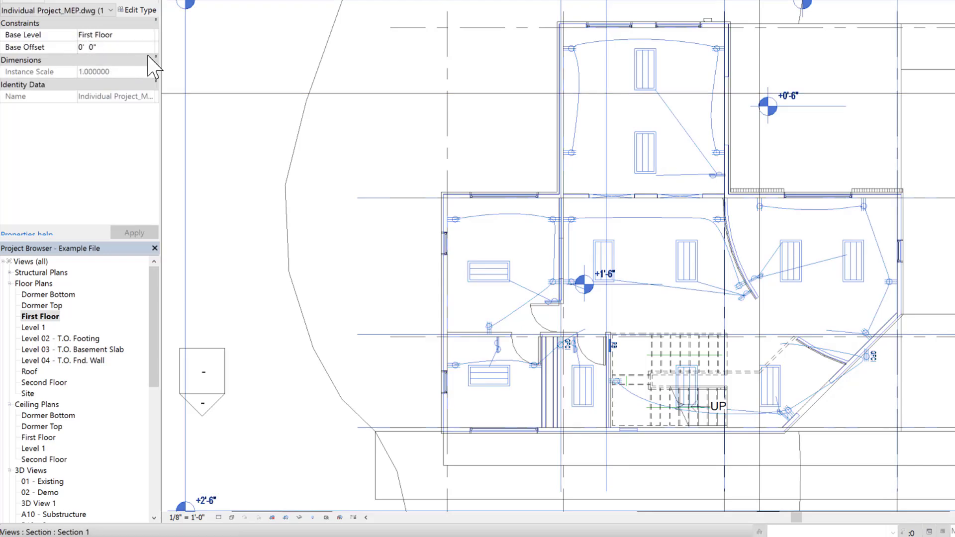
type("8")
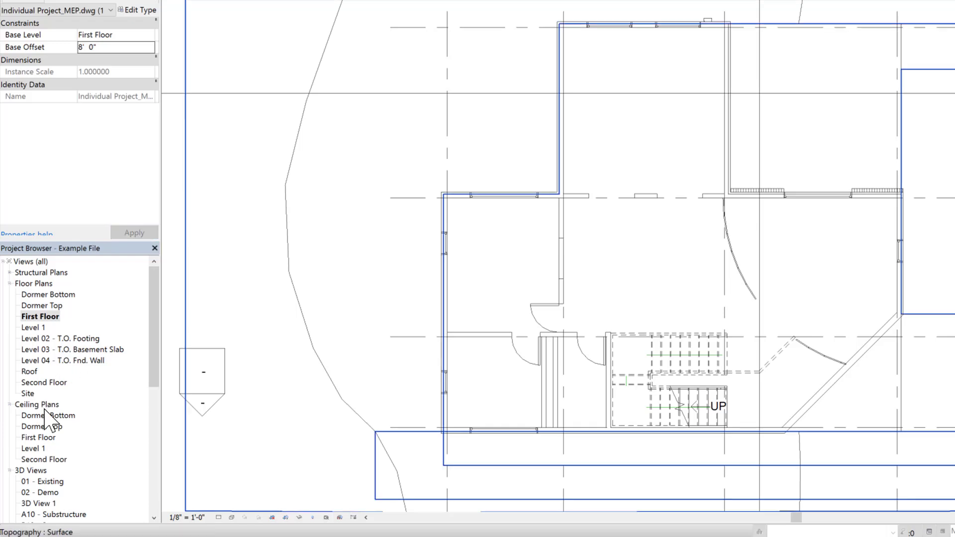
double_click(50, 438)
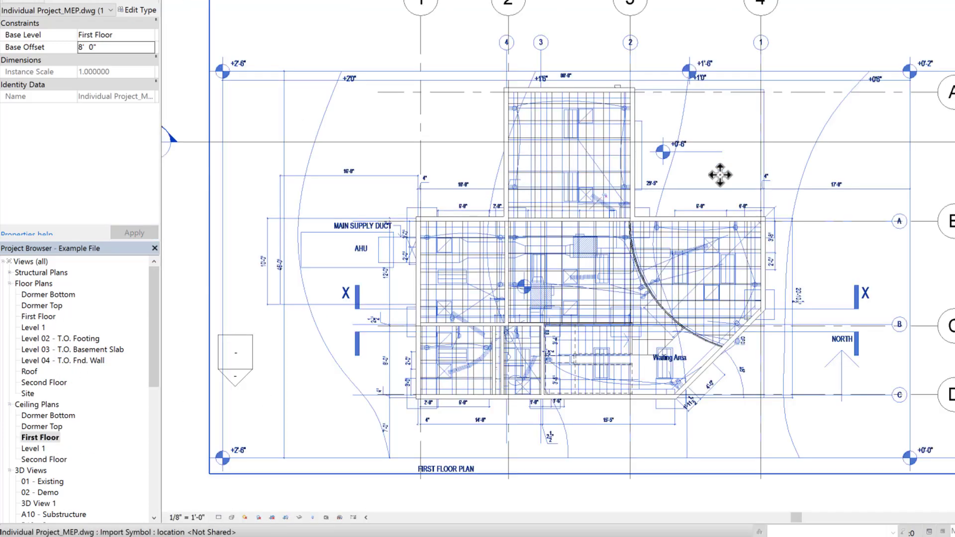
Expand the imported MEP drawing's layers in the ceiling plan's visibility overrides and hide the layers not needed in this view.
left_click(107, 97)
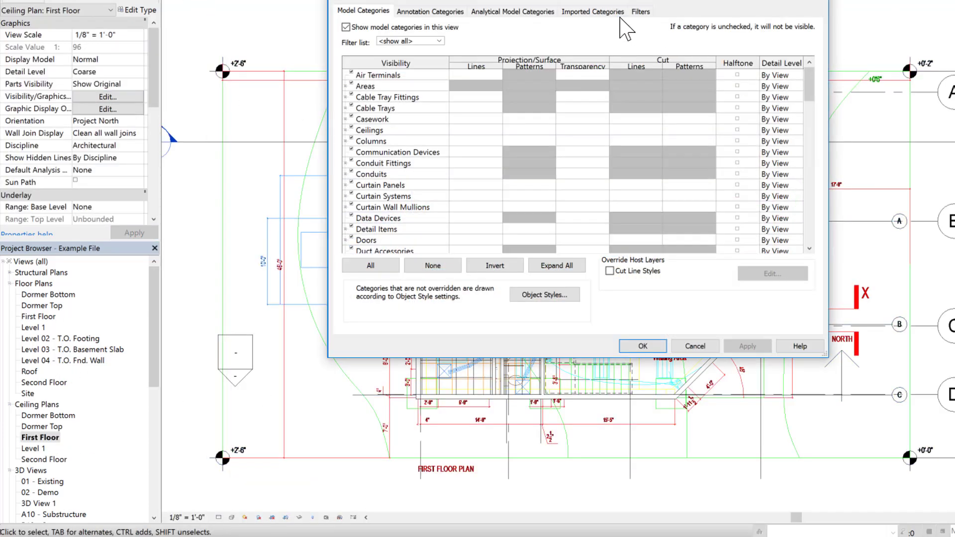
left_click(593, 10)
left_click(345, 90)
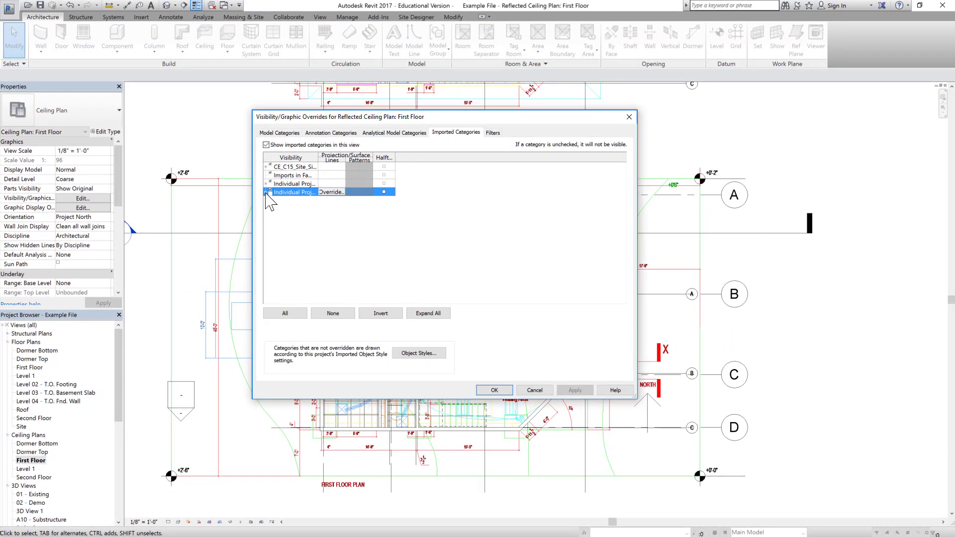
left_click(346, 90)
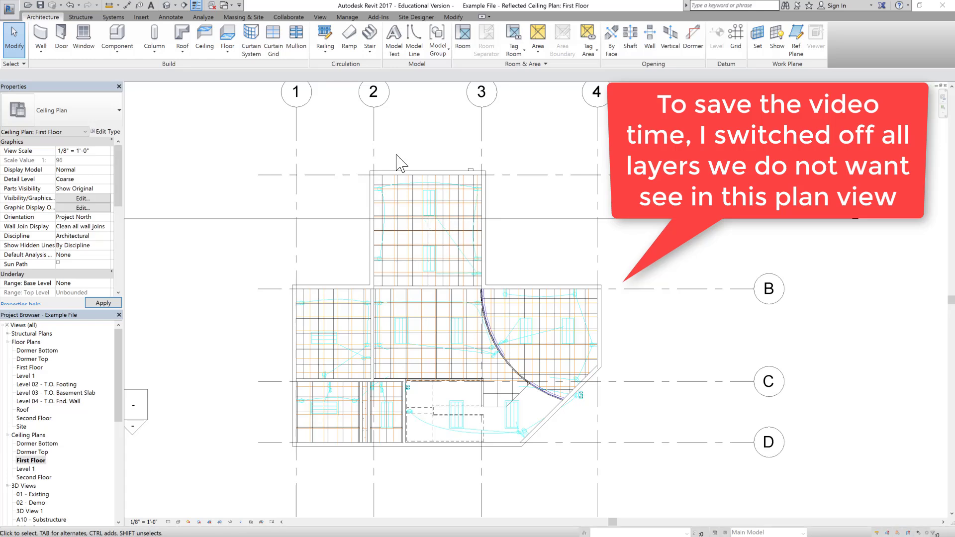
Move the 2' x 2' ceiling grid of the uppermost room horizontally so its vertical grid line meets the imported drawing's grid line.
scroll(405, 179, "up", 5)
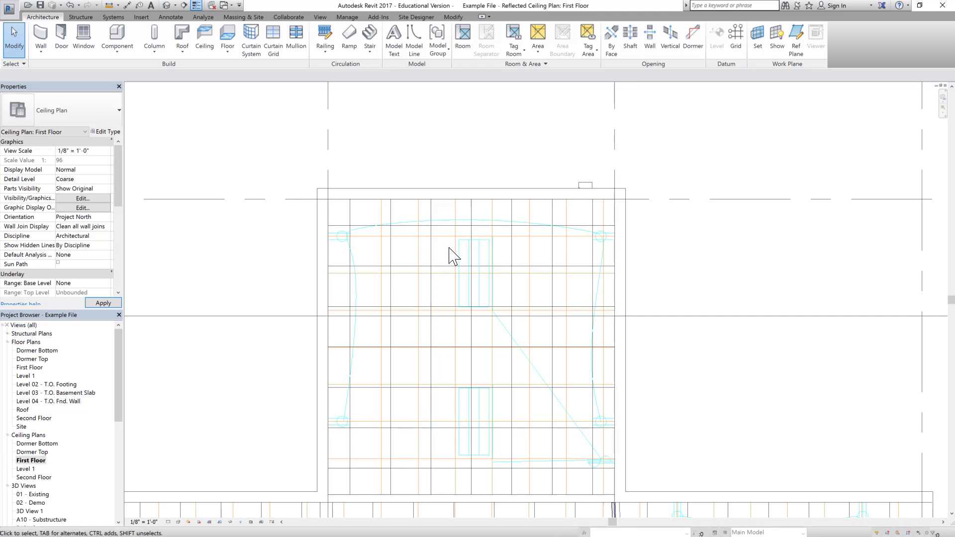
left_click(445, 244)
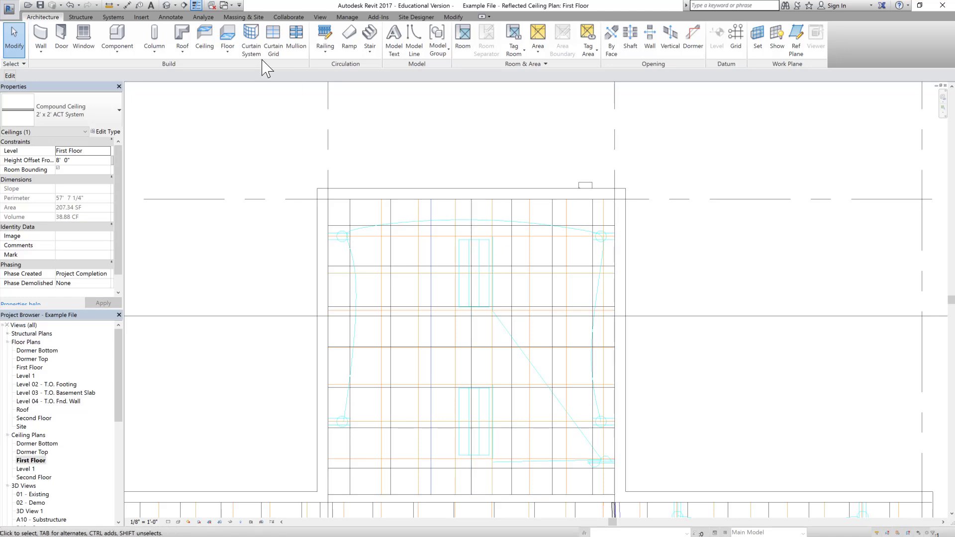
left_click(453, 16)
scroll(419, 234, "up", 3)
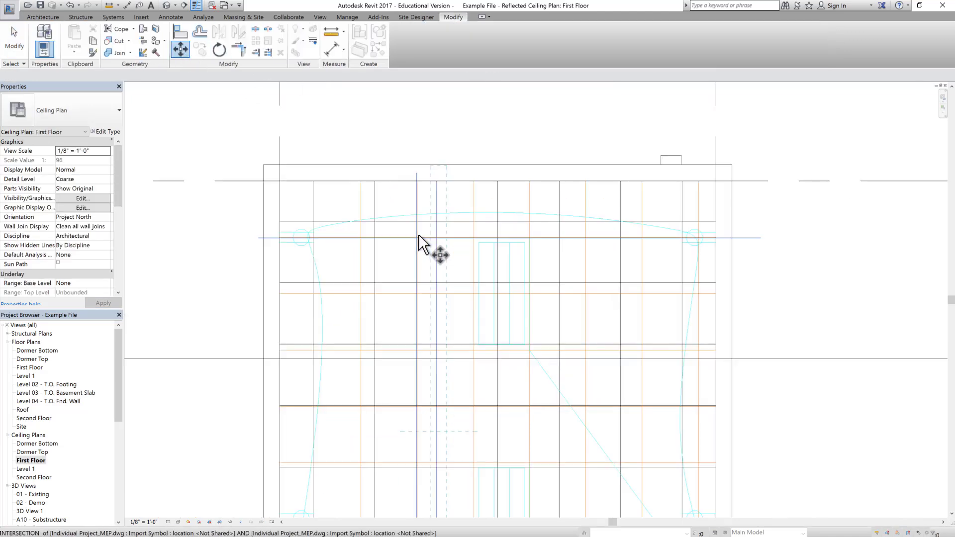
left_click(453, 240)
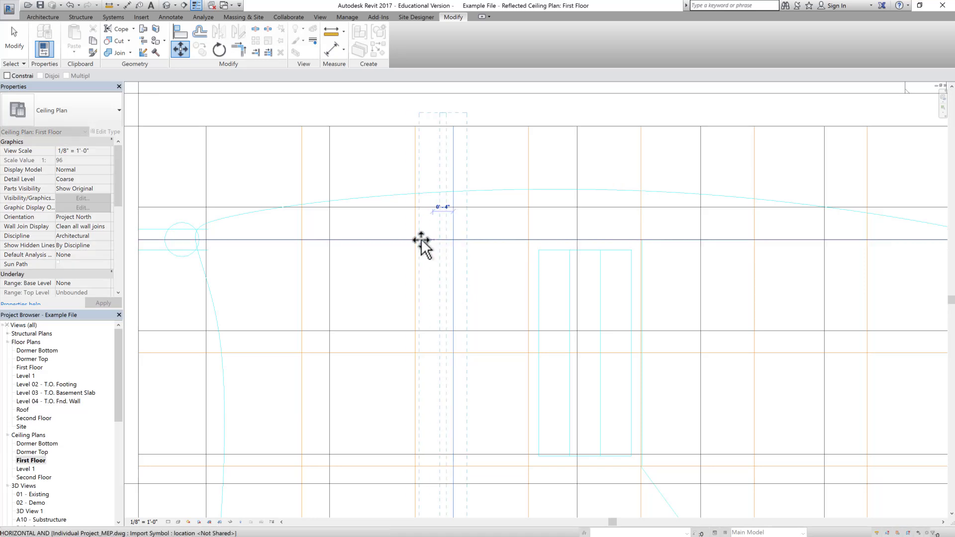
left_click(415, 240)
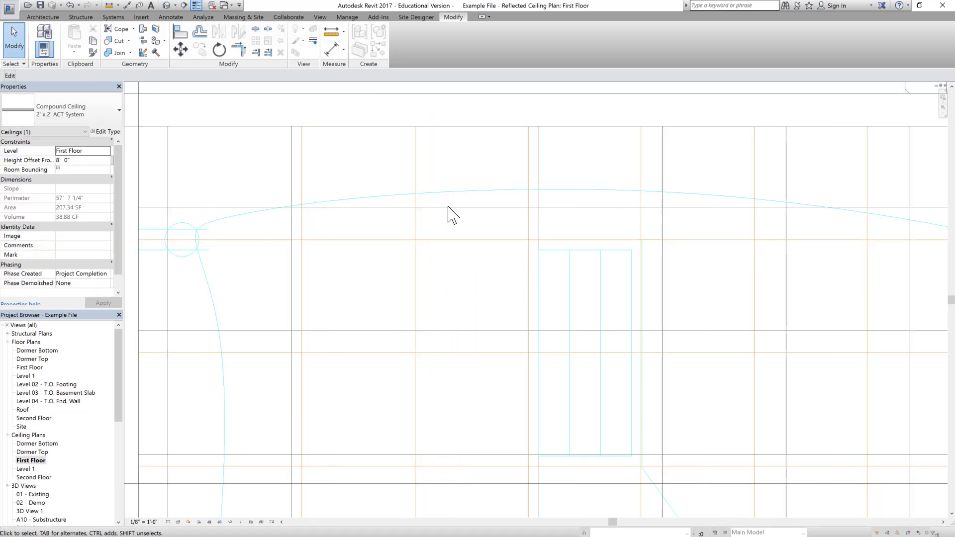
Move the same ceiling grid vertically to align its horizontal lines with the imported drawing's ceiling grid.
left_click(182, 50)
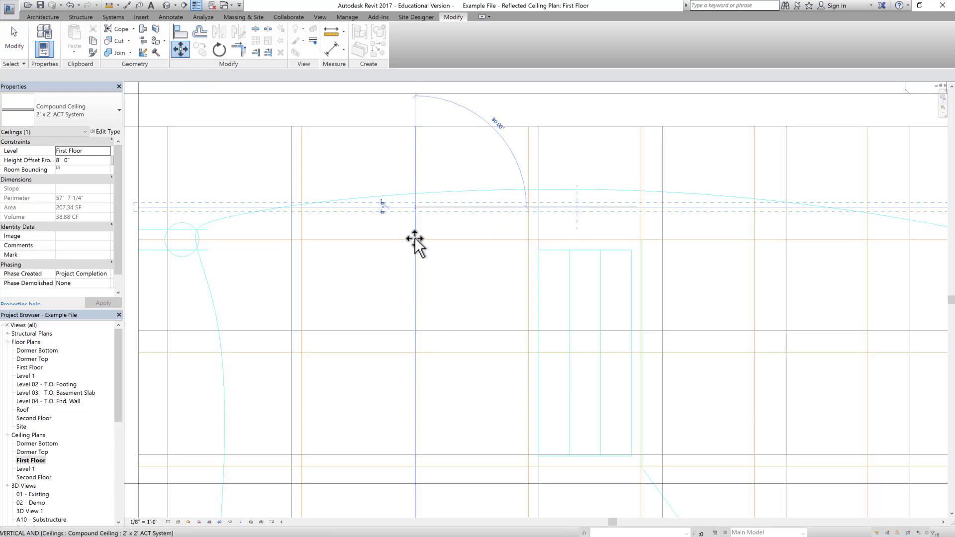
key("Escape")
scroll(473, 219, "down", 2)
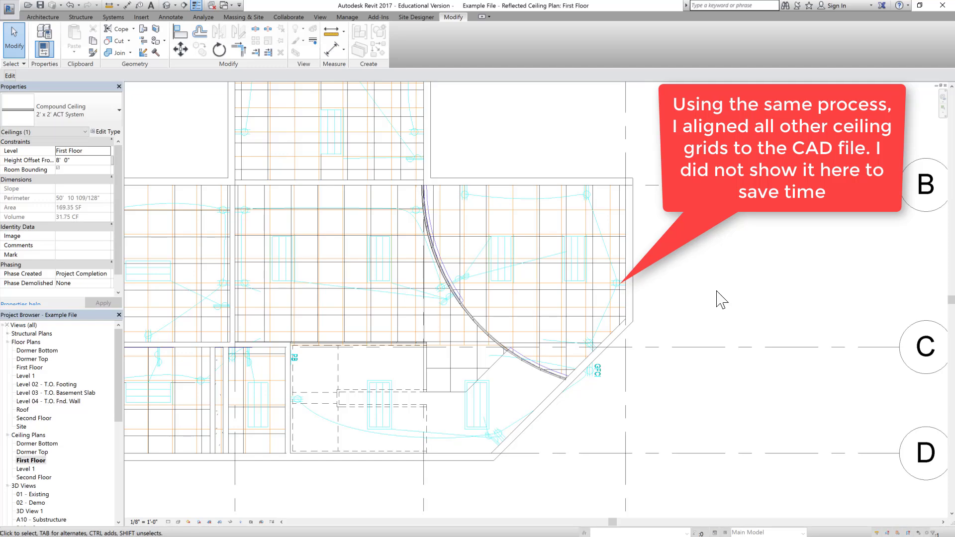
scroll(721, 298, "down", 2)
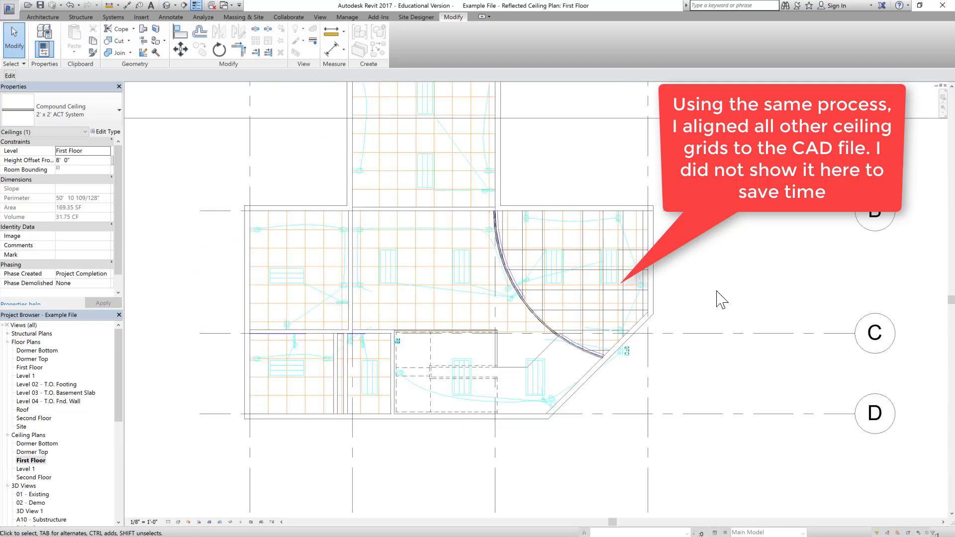
scroll(461, 272, "down", 2)
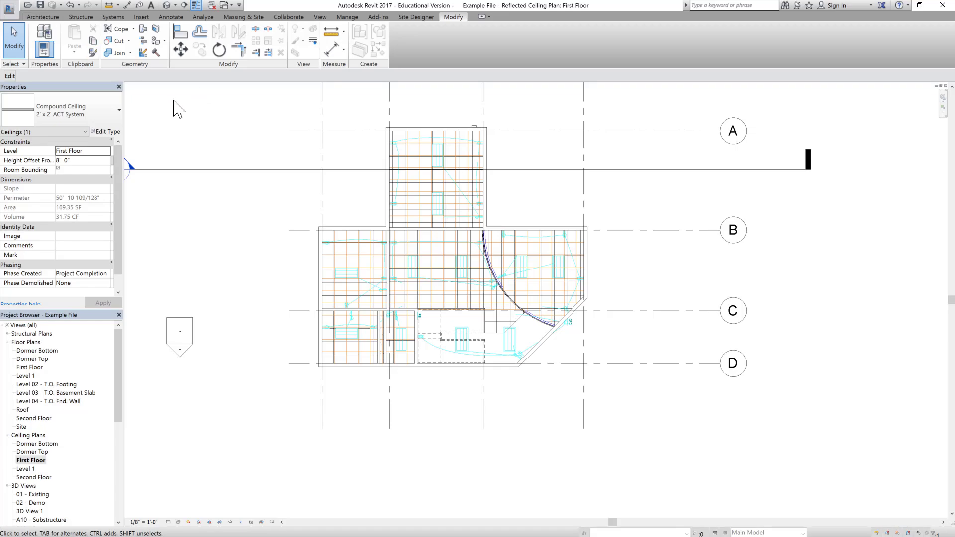
Start placing a lighting fixture and load the Troffer Light - 2x4 Parabolic family from the library's Lighting, MEP, Internal folder.
left_click(113, 17)
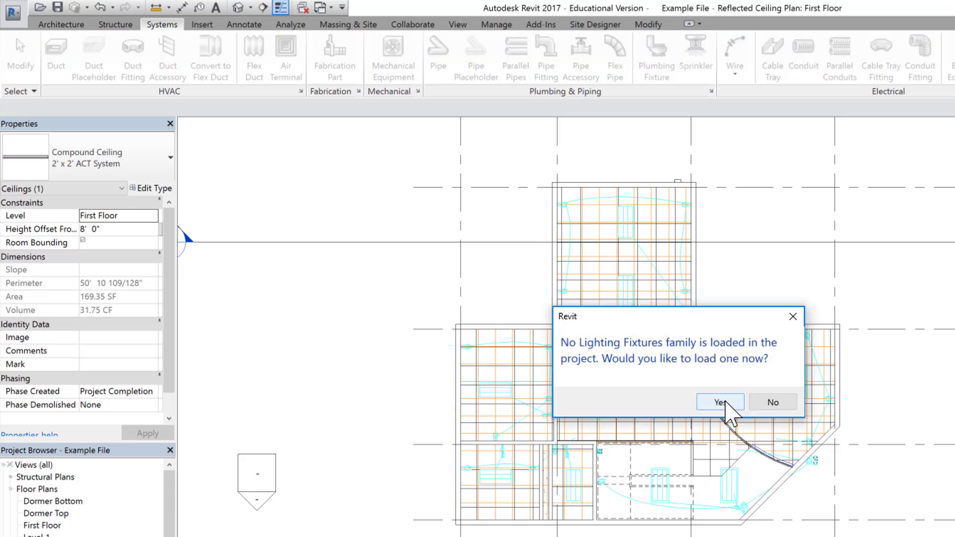
left_click(721, 402)
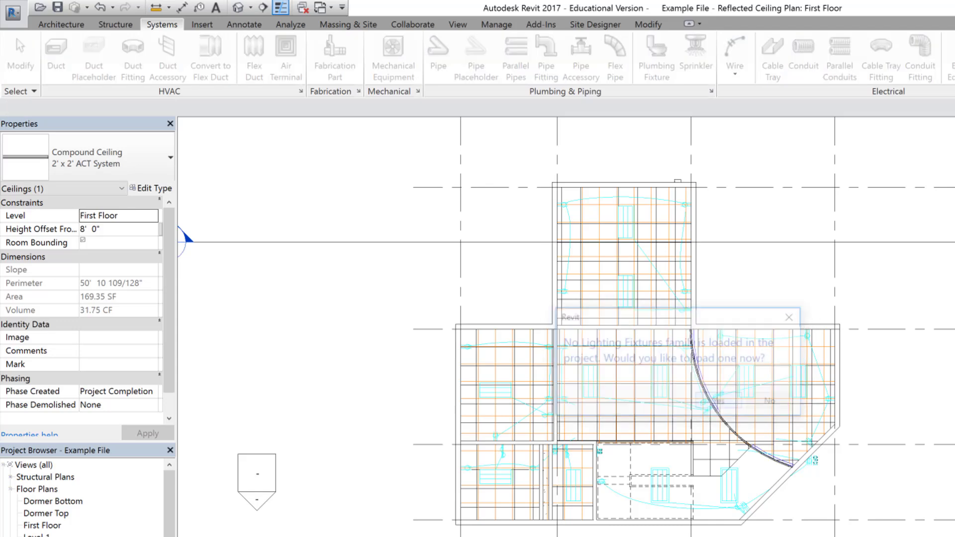
scroll(540, 413, "down", 2)
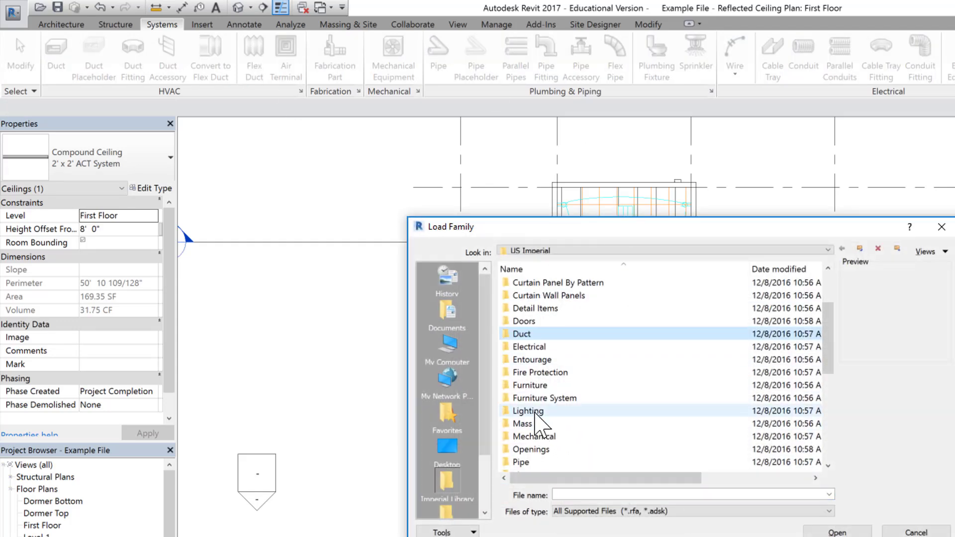
double_click(537, 411)
double_click(522, 295)
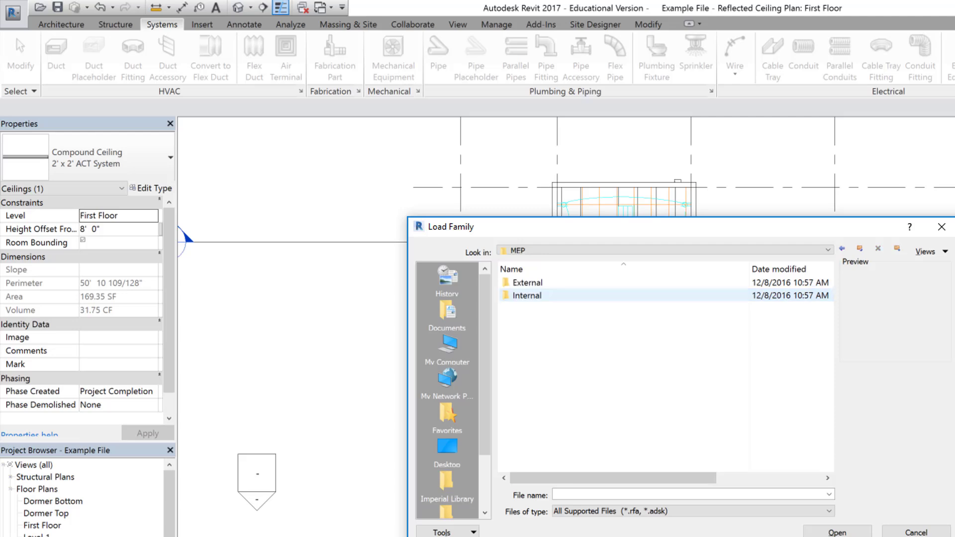
double_click(521, 295)
scroll(597, 433, "down", 10)
left_click(592, 423)
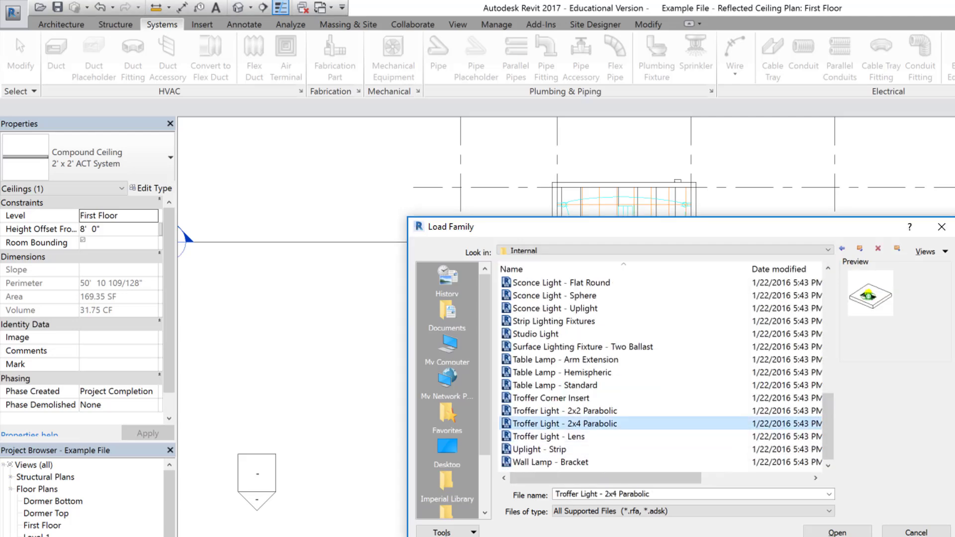
left_click(838, 532)
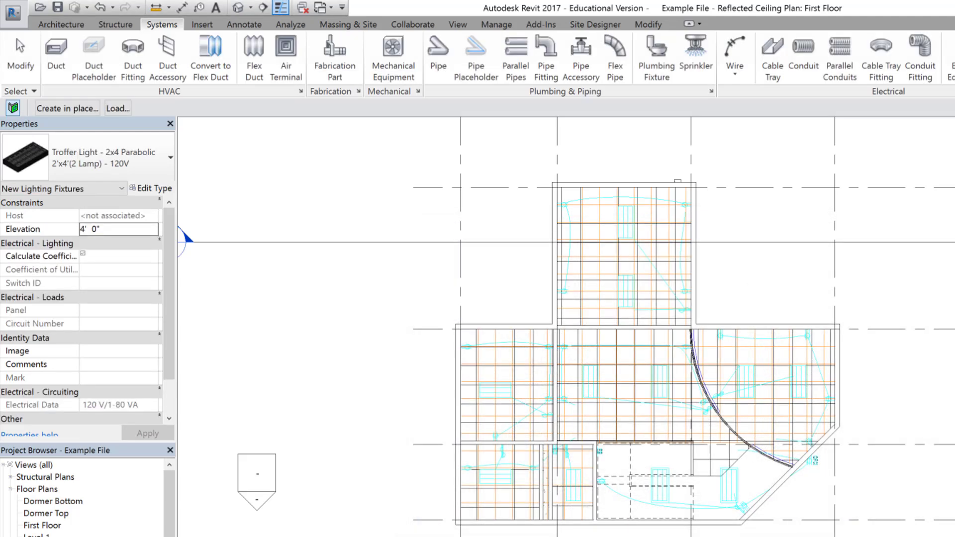
Place two 2'x4'(2 Lamp) - 120V troffers on the face of the uppermost room's ceiling, rotated vertically over the imported drawing's light symbols.
left_click(100, 157)
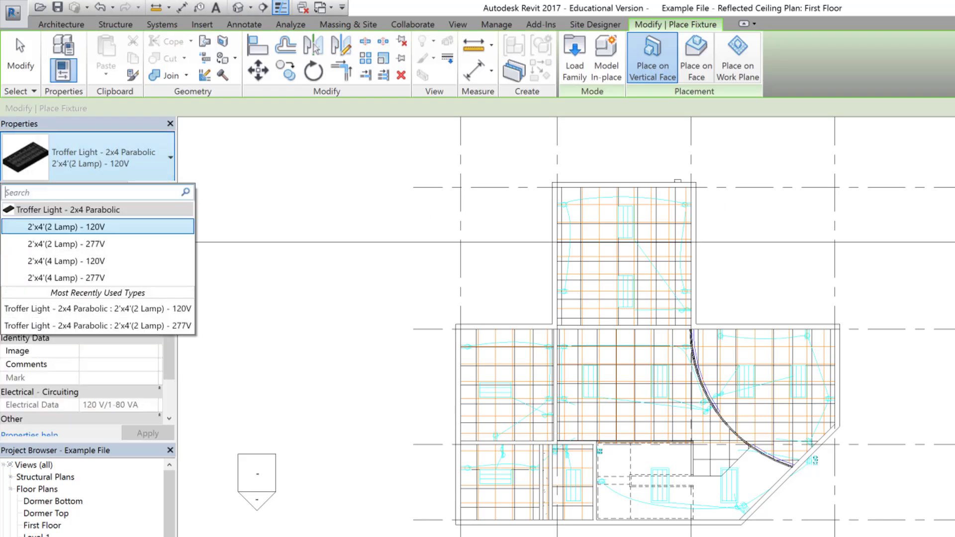
left_click(106, 227)
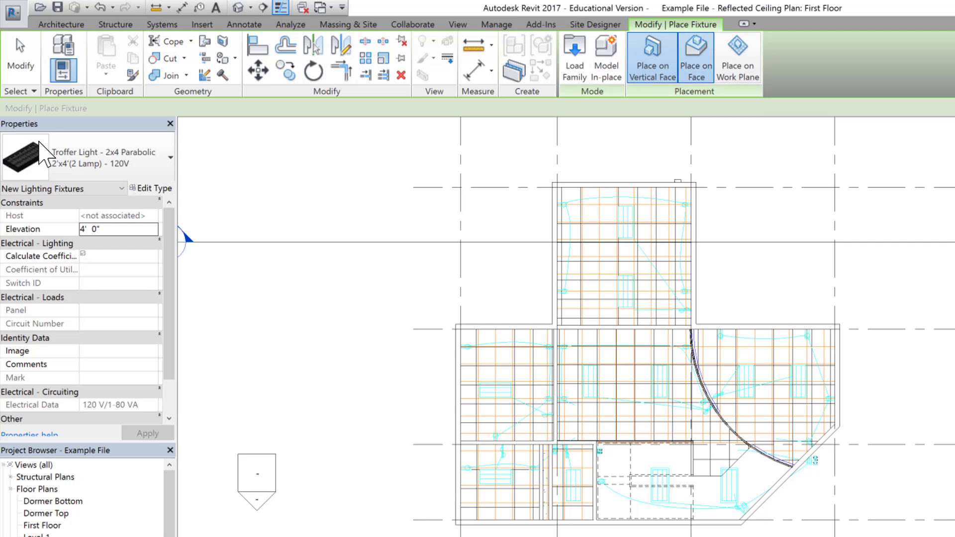
left_click(697, 57)
scroll(625, 233, "up", 4)
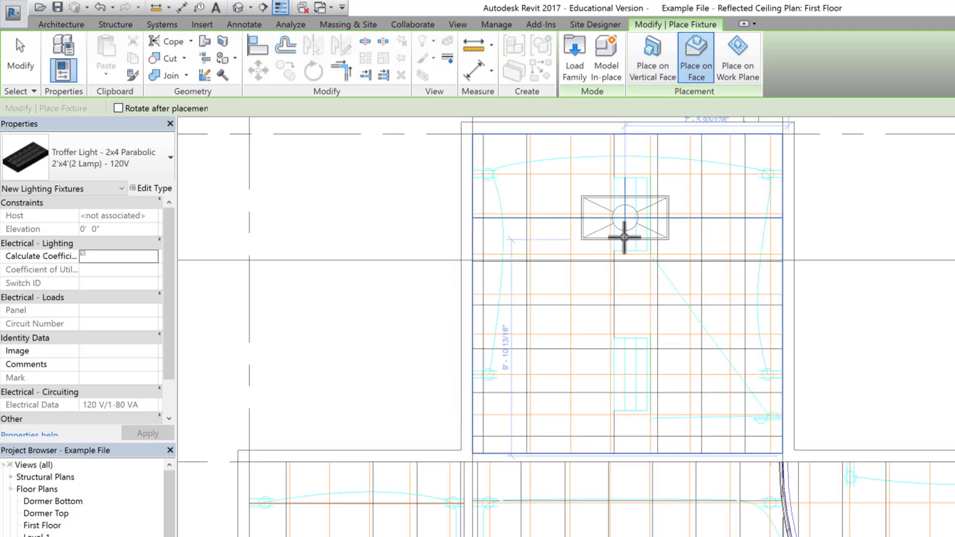
key("space")
key("space")
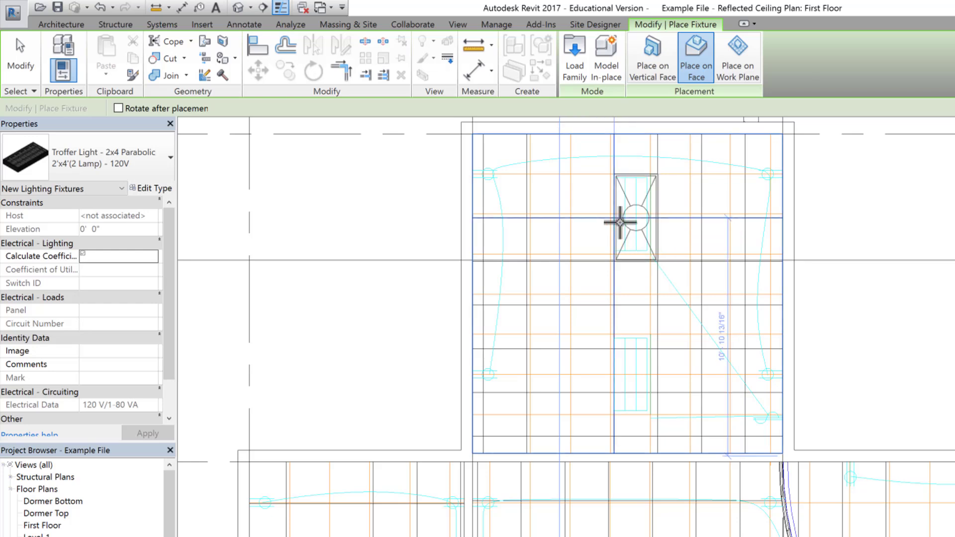
left_click(621, 222)
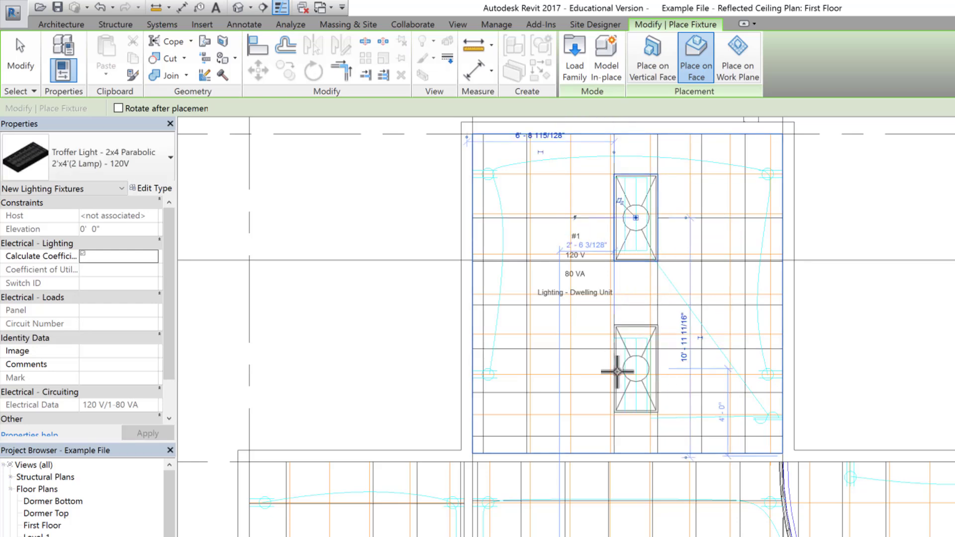
scroll(617, 377, "up", 2)
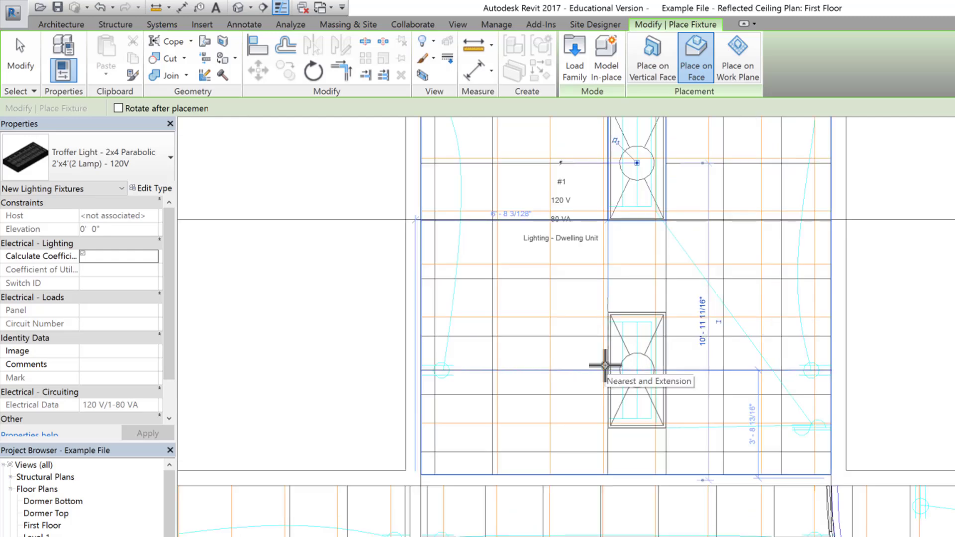
left_click(606, 366)
Place a horizontally oriented 2'x4'(2 Lamp) - 120V troffer on the grid of the room left of the central room, at the drawing's light symbol.
scroll(717, 257, "down", 3)
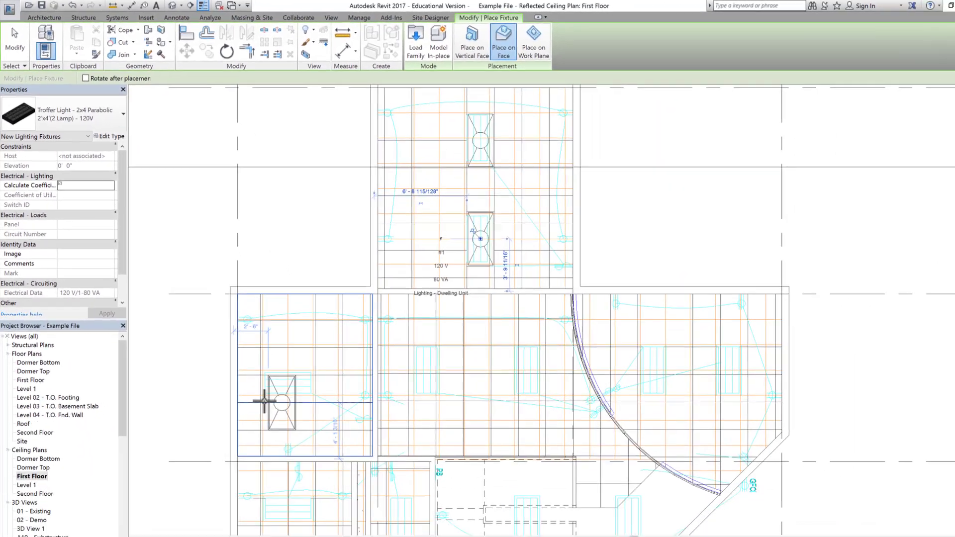
scroll(239, 394, "up", 3)
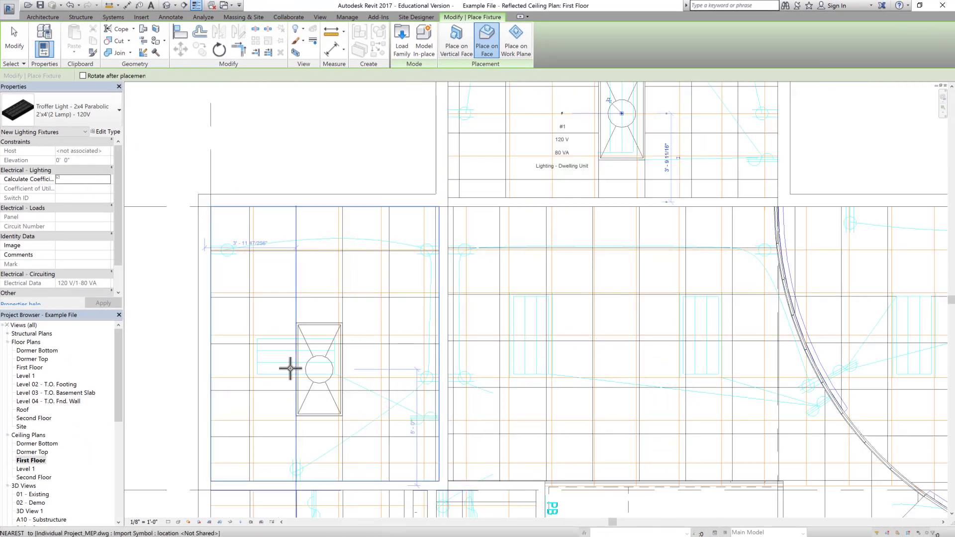
key("space")
left_click(296, 367)
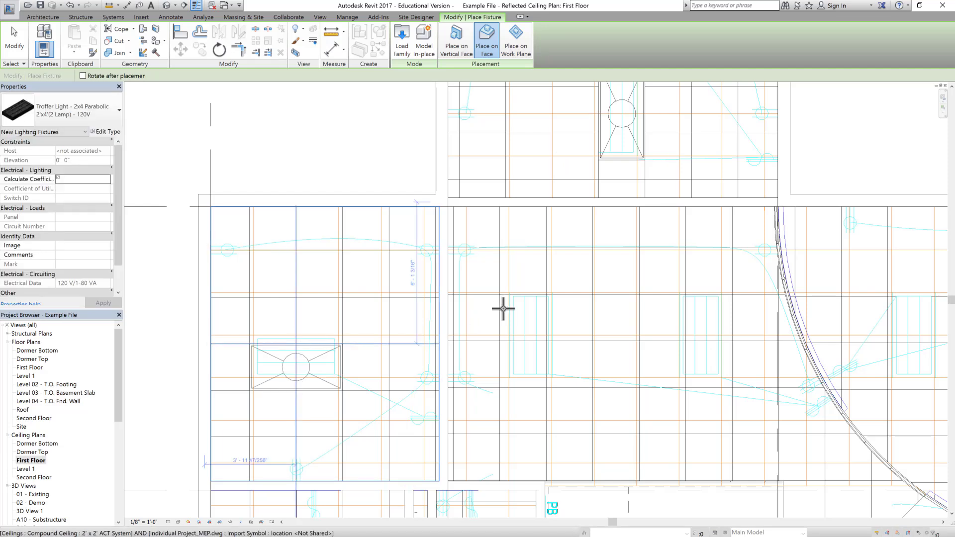
Place vertically oriented 2'x4' troffers in the central room's ceiling at the two light symbols of the imported drawing.
key("space")
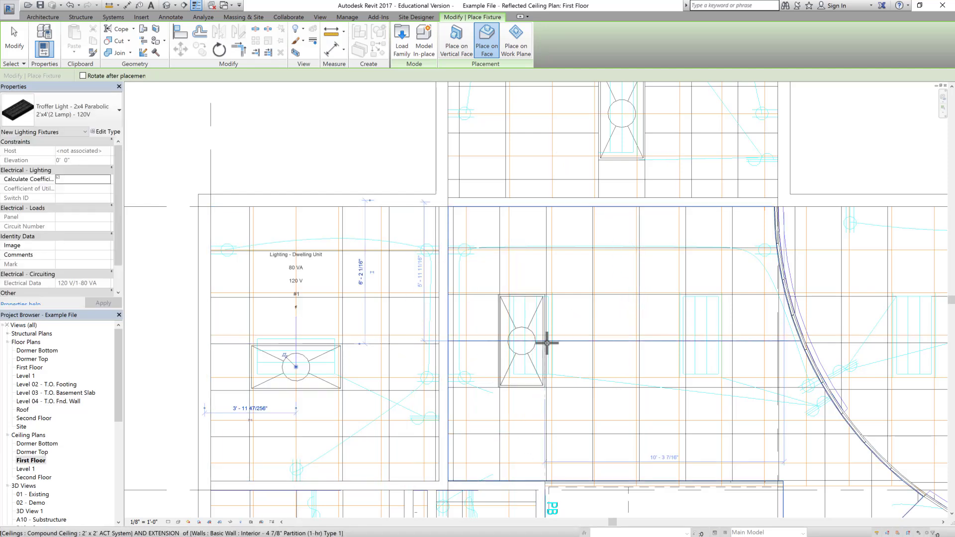
left_click(548, 342)
scroll(548, 342, "up", 2)
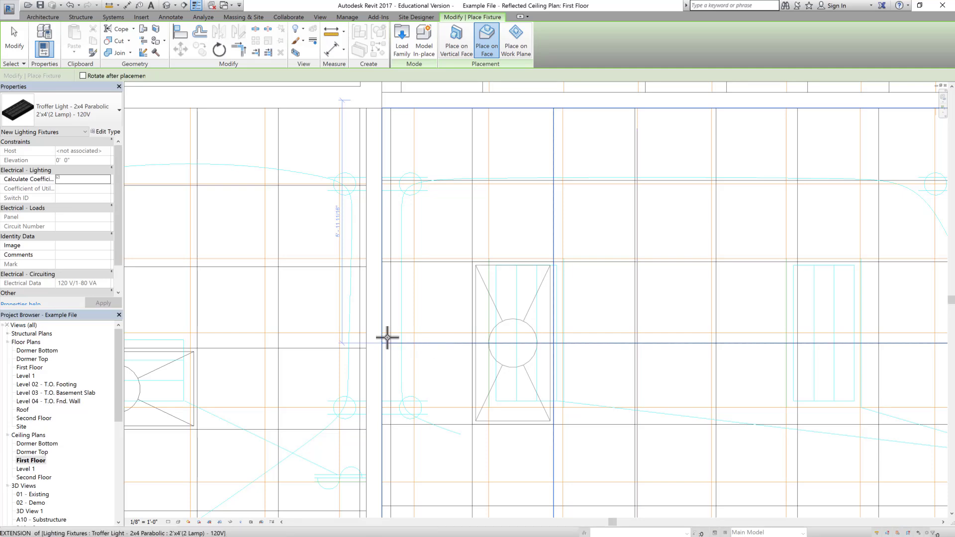
scroll(387, 338, "down", 1)
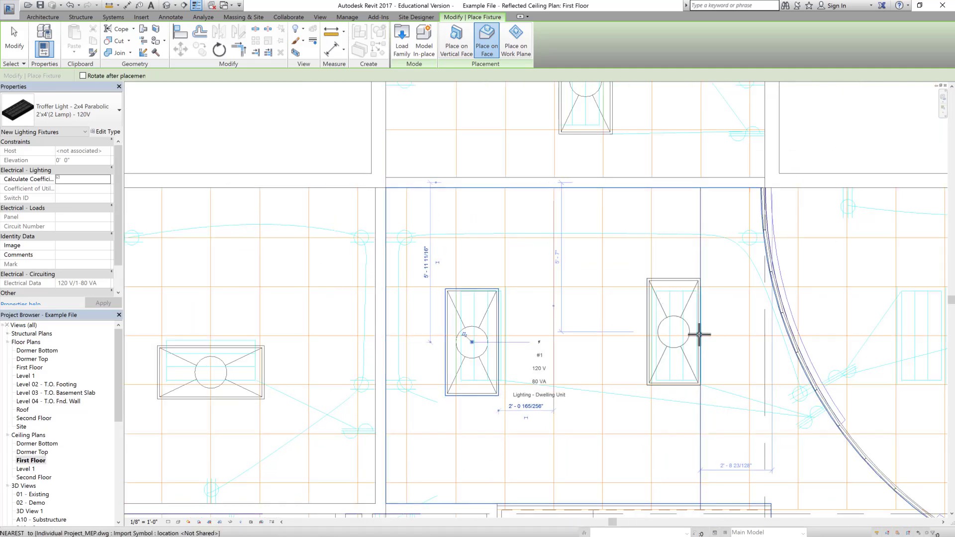
scroll(699, 334, "up", 3)
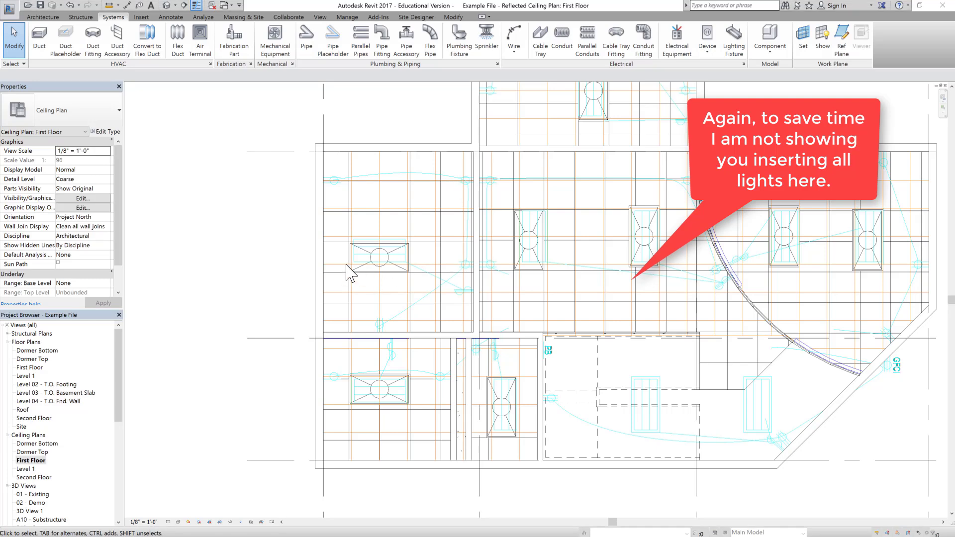
Move the central room's right-hand troffer so its lower right corner meets the nearest ceiling grid intersection.
scroll(349, 269, "up", 4)
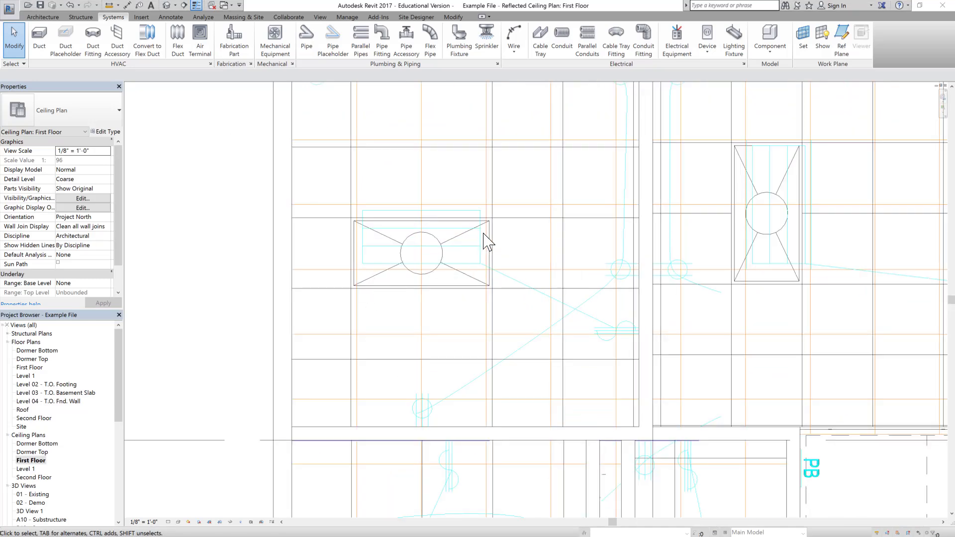
scroll(392, 185, "down", 3)
scroll(871, 155, "up", 4)
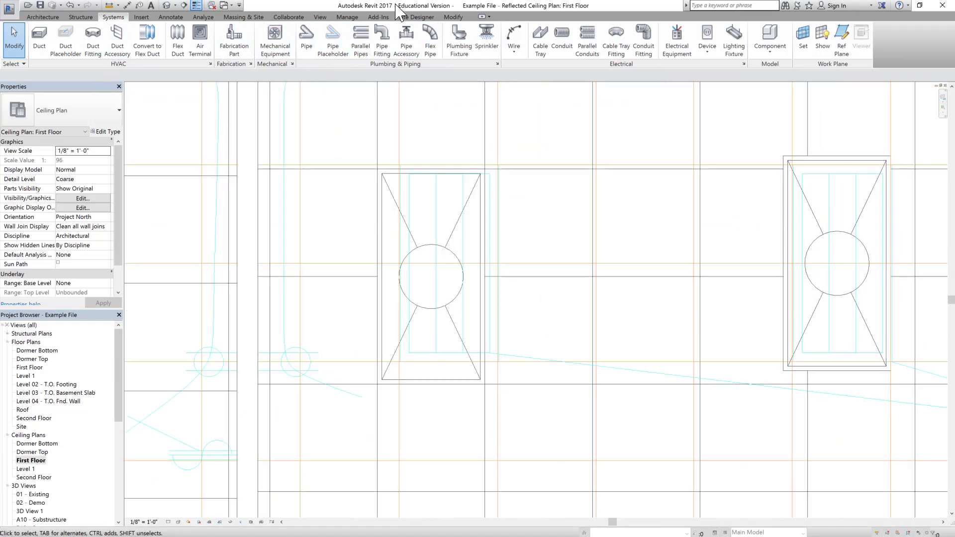
left_click(453, 17)
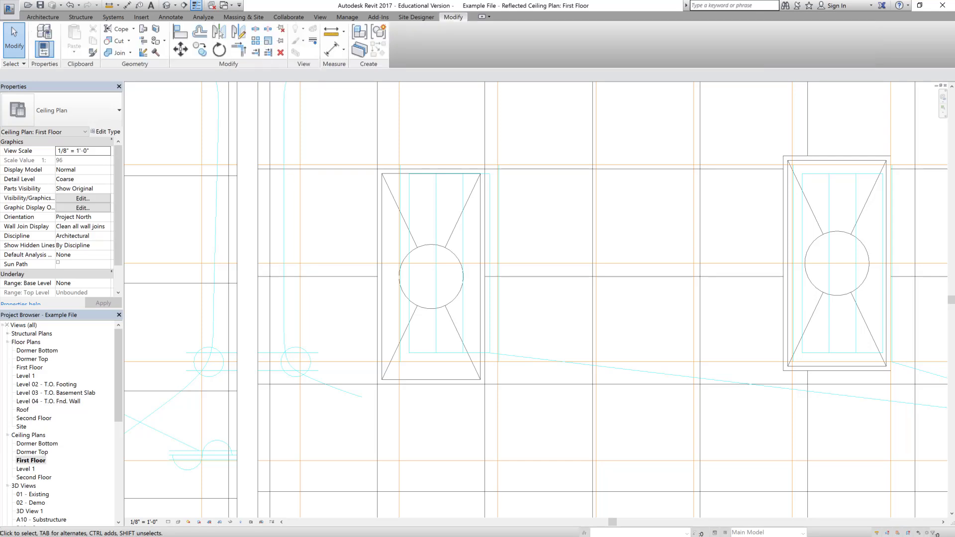
left_click(836, 161)
middle_click_drag(838, 162, 724, 169)
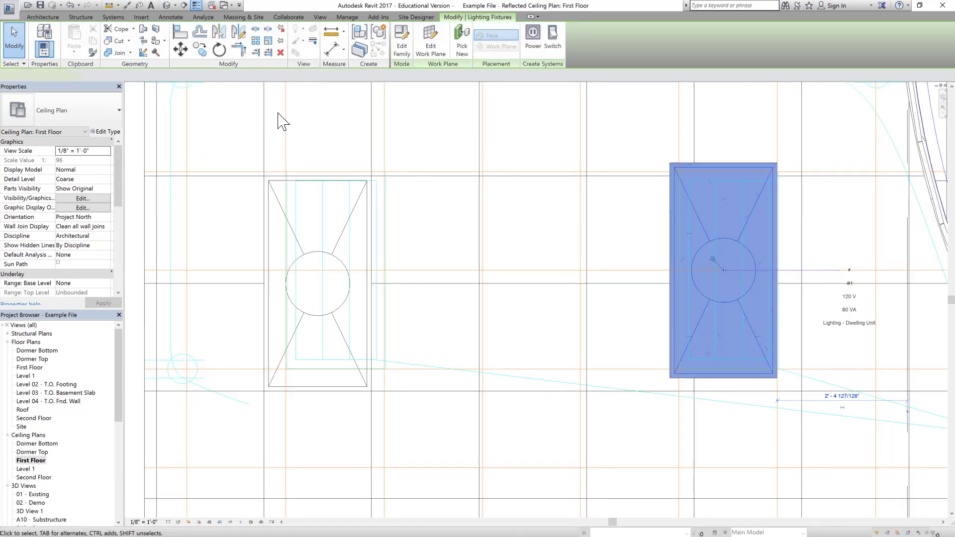
left_click(181, 50)
left_click(790, 393)
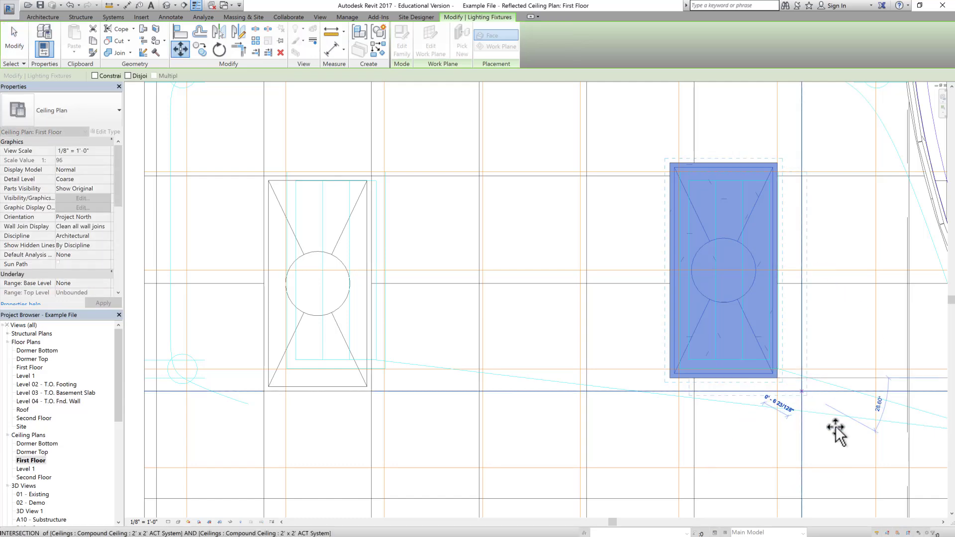
left_click(816, 408)
scroll(530, 334, "down", 3)
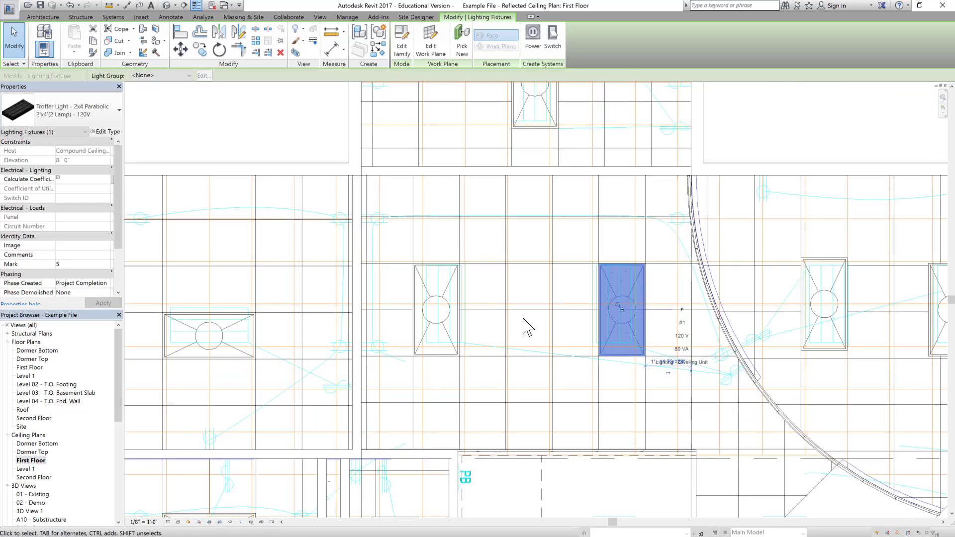
Paste the copied ceiling lights onto the Second Floor, aligned to selected levels.
scroll(488, 253, "down", 2)
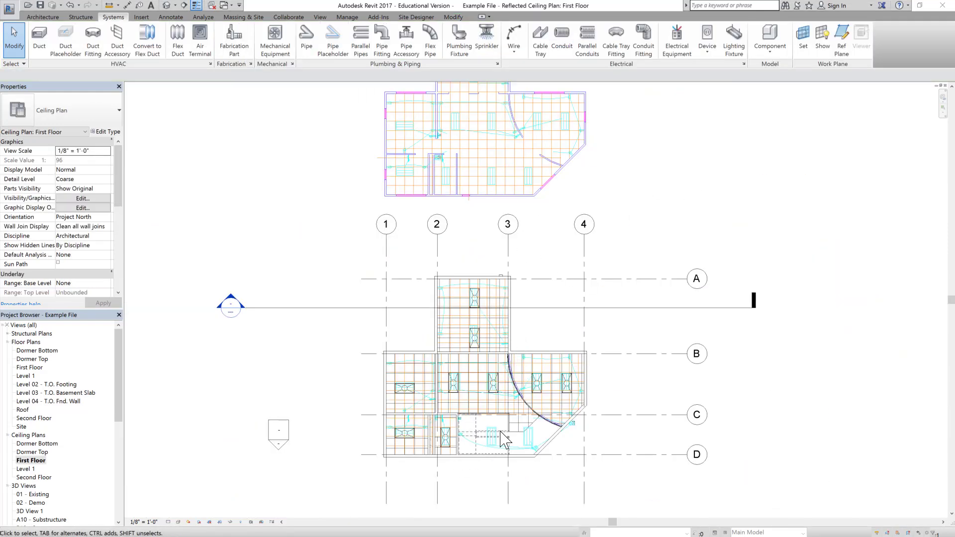
scroll(473, 481, "up", 3)
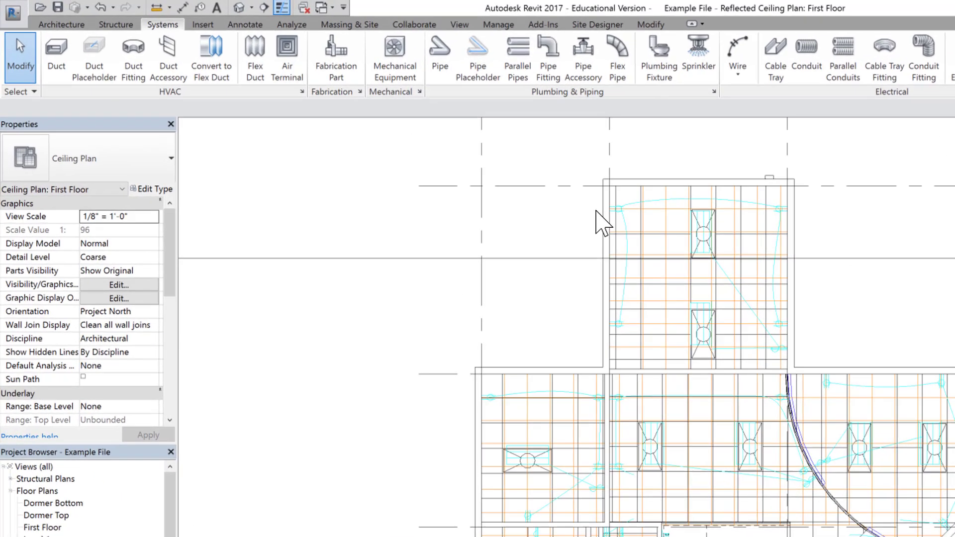
left_click(453, 17)
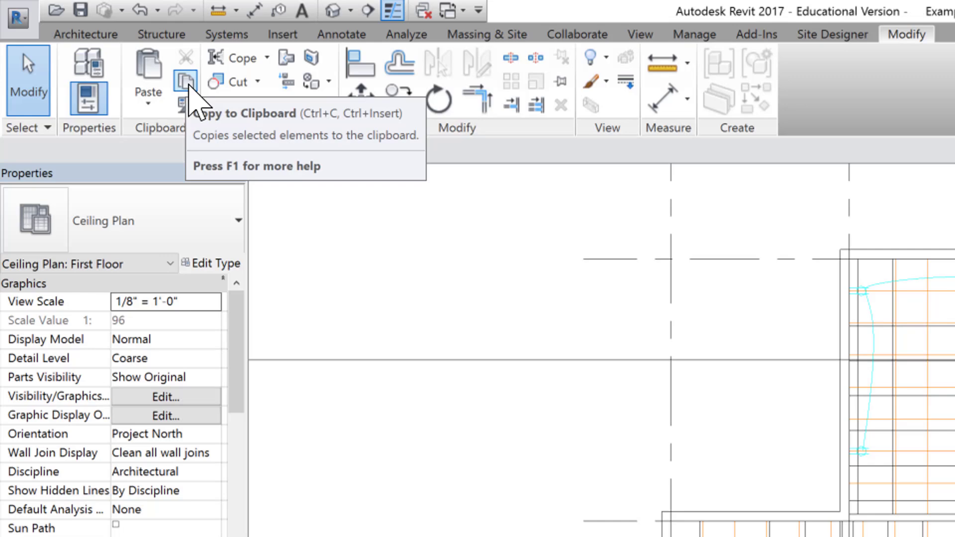
left_click(148, 100)
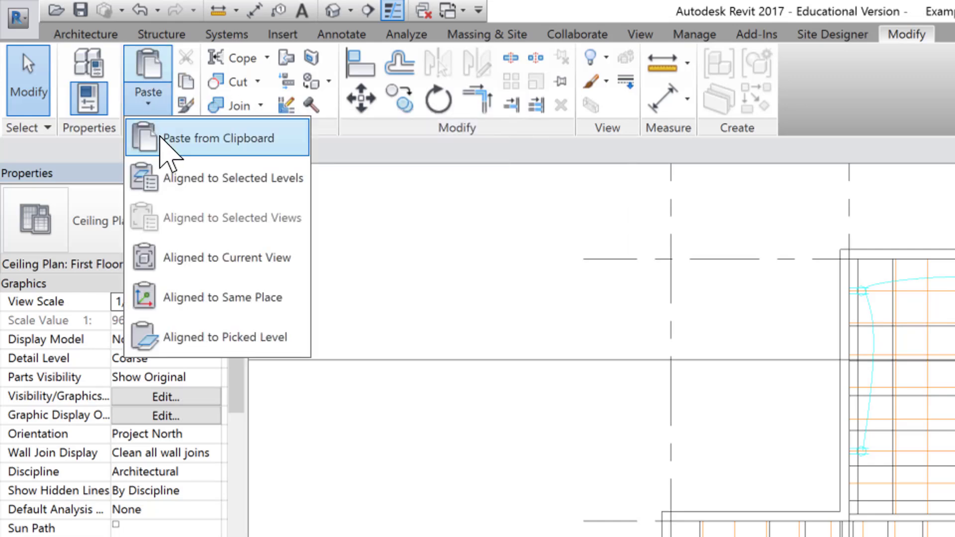
left_click(299, 180)
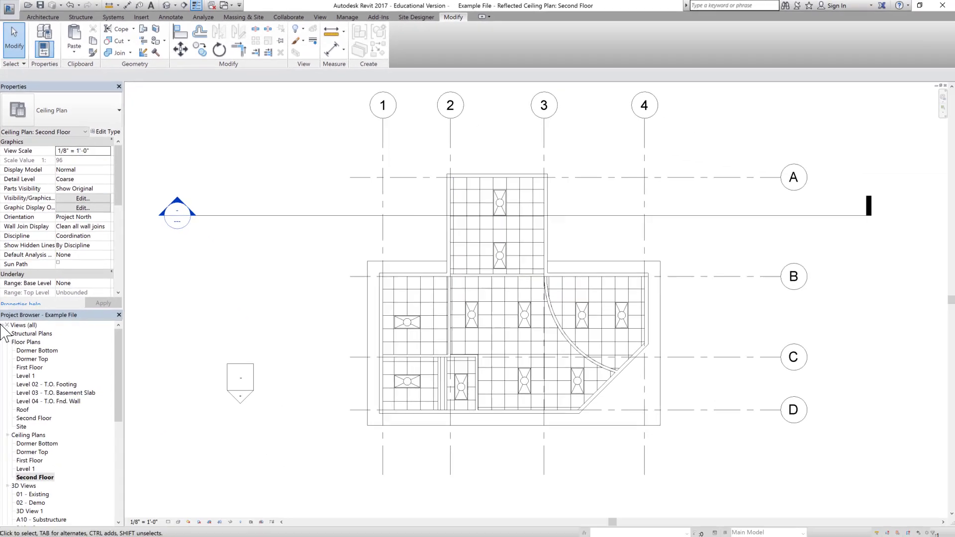
Return to the First Floor ceiling plan and set the imported MEP drawing's base offset to 0' 0".
double_click(31, 461)
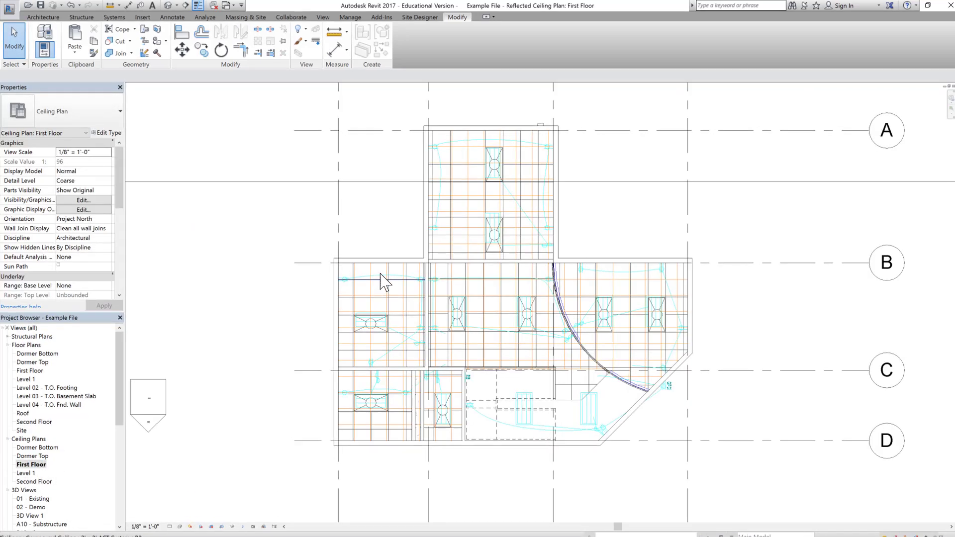
left_click(383, 281)
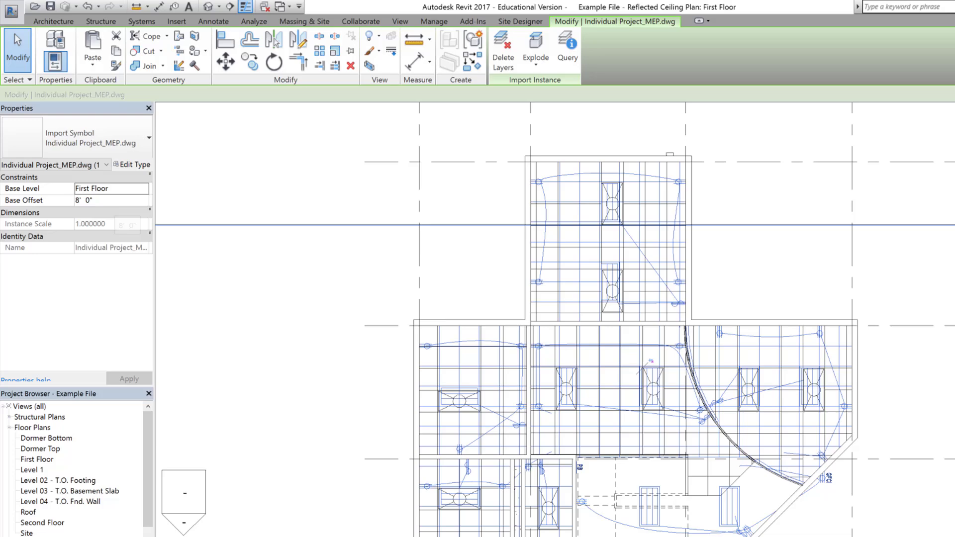
left_click(116, 201)
type("0'  0\"")
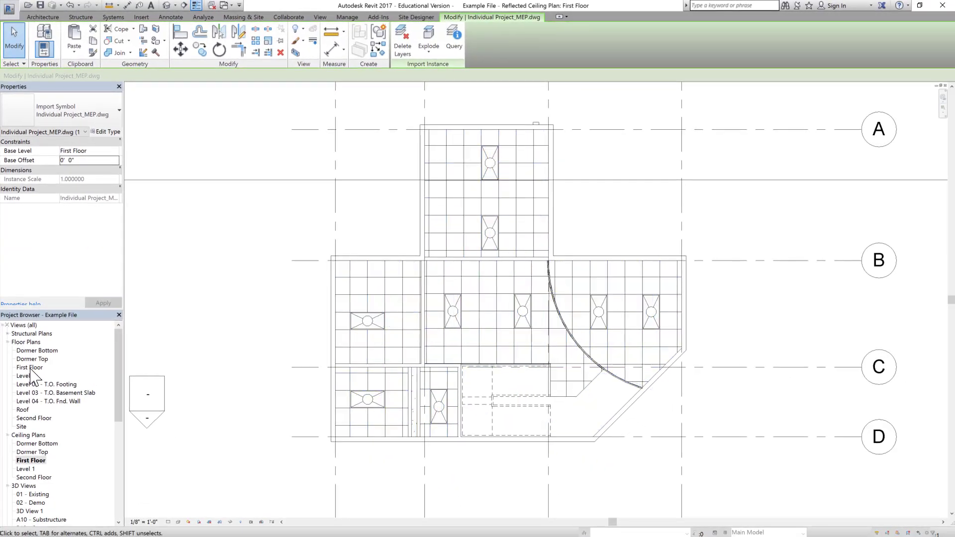
Open the First Floor floor plan, start placing an electrical fixture and agree to load a family for it.
double_click(30, 368)
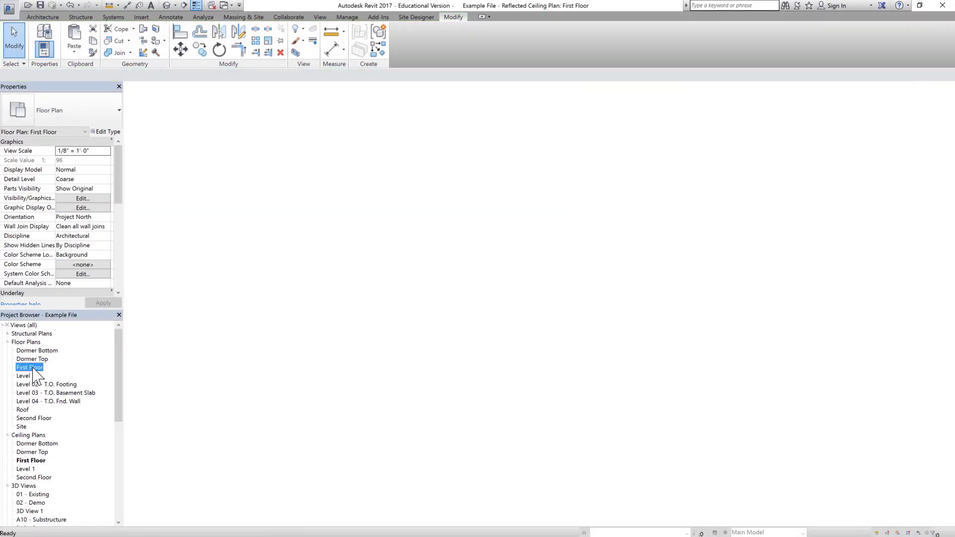
scroll(440, 169, "up", 5)
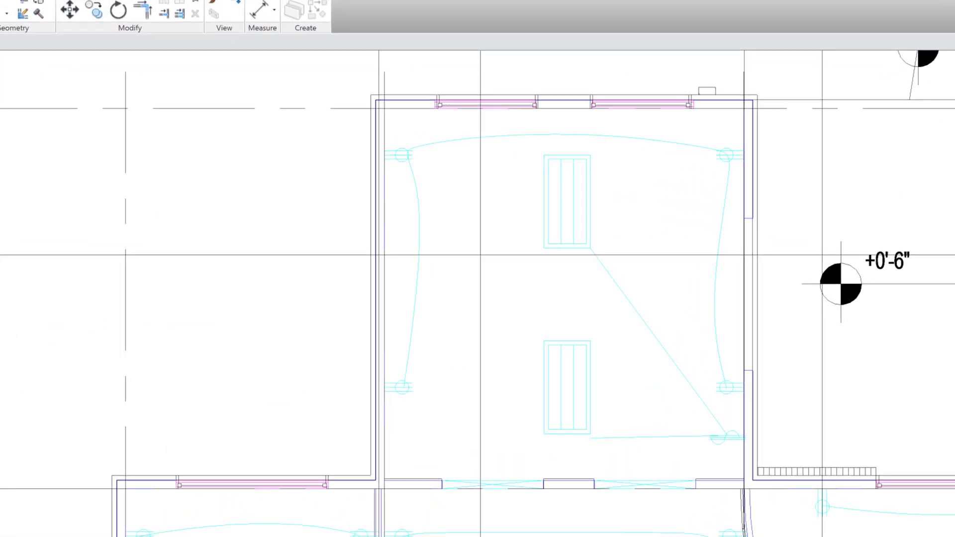
left_click(114, 17)
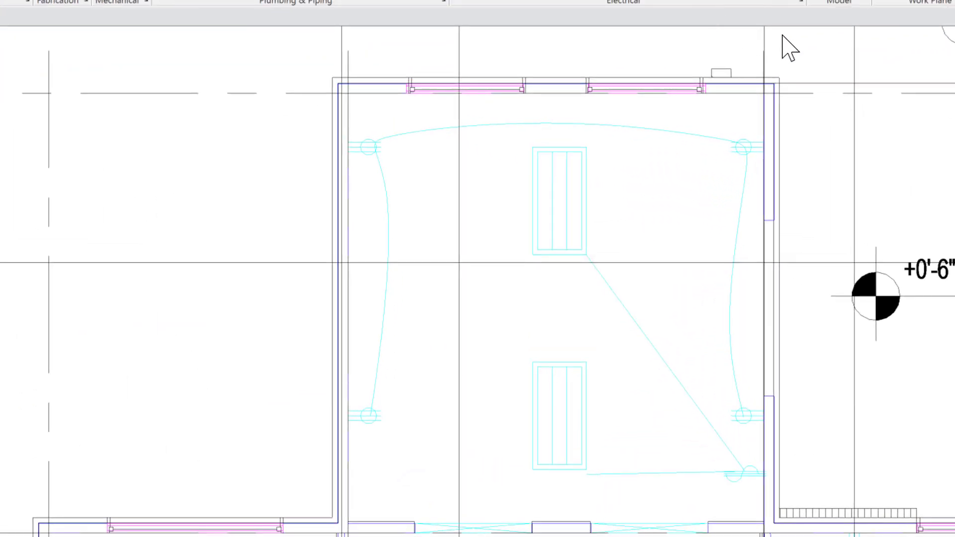
left_click(749, 1)
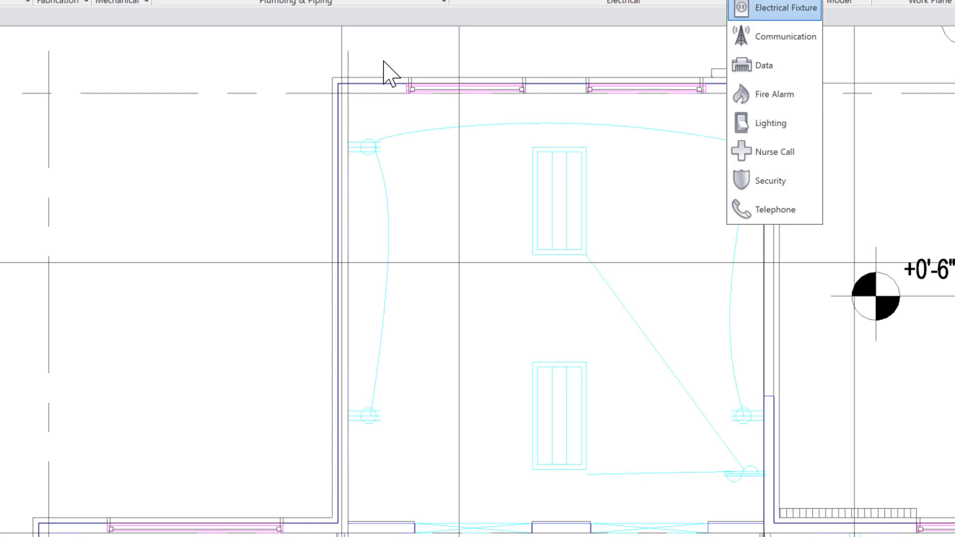
left_click(758, 11)
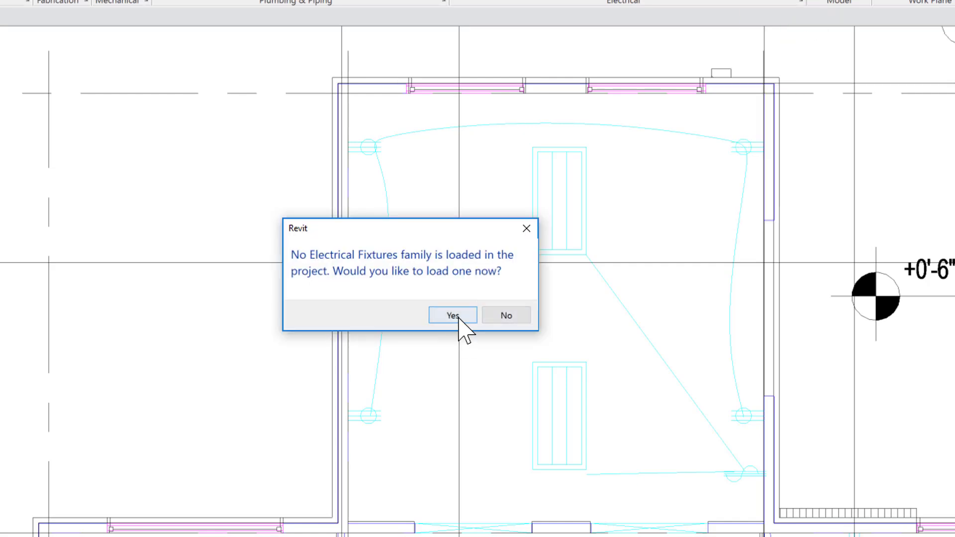
left_click(453, 315)
Load the Duplex Receptacle family from the Electrical > MEP > Electric Power > Terminals library folder.
double_click(234, 336)
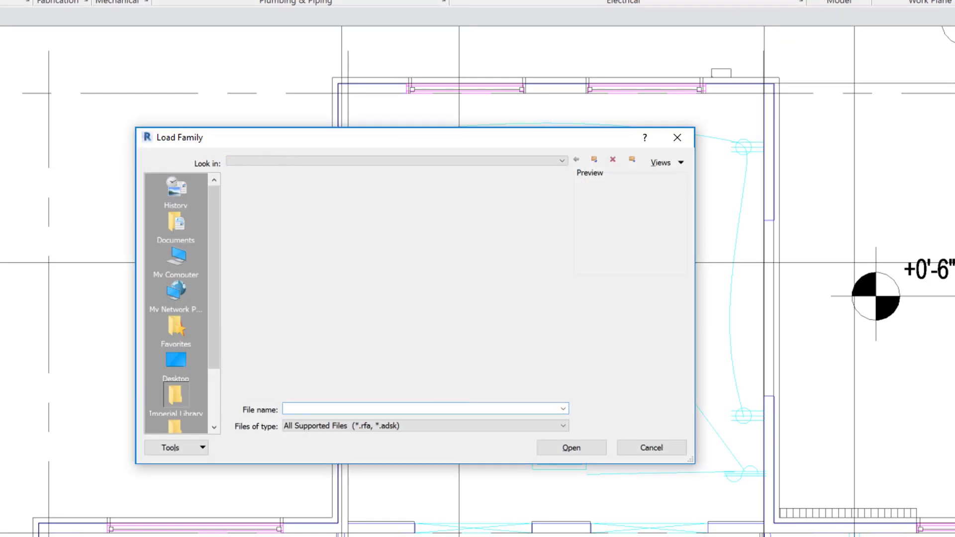
double_click(238, 207)
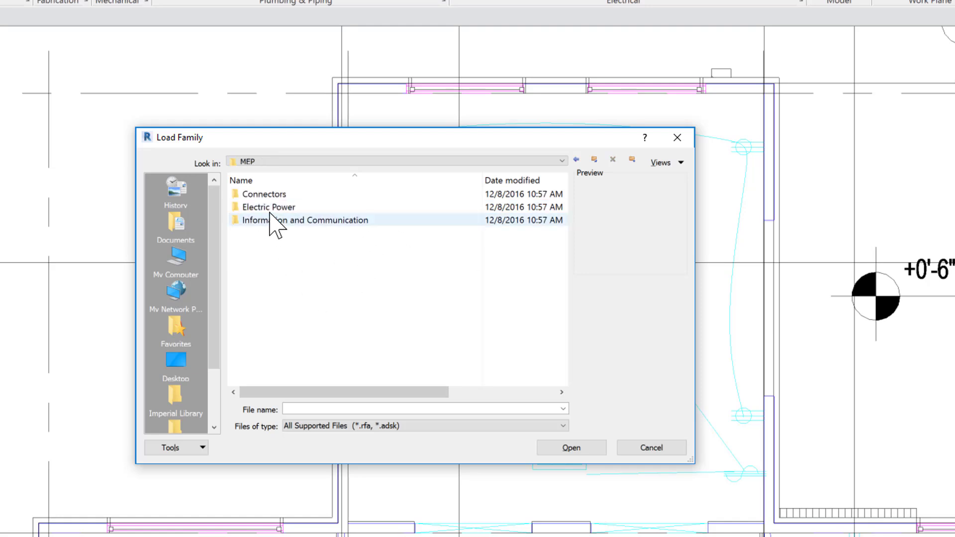
double_click(272, 208)
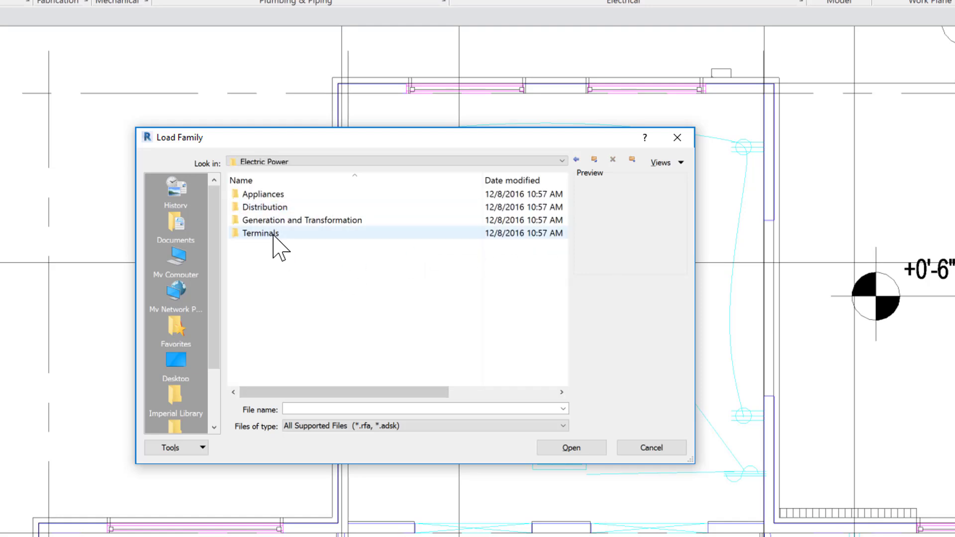
double_click(273, 234)
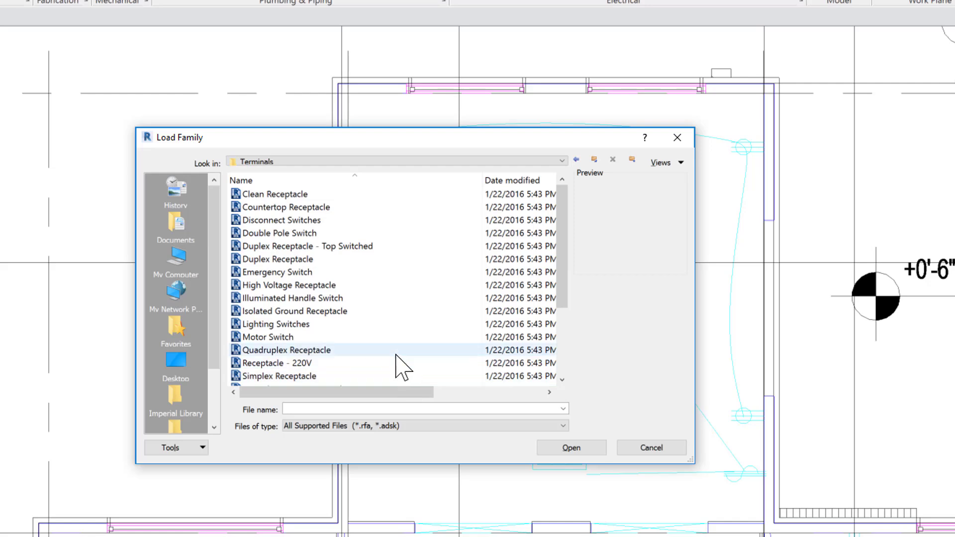
scroll(397, 357, "down", 2)
scroll(397, 357, "down", 1)
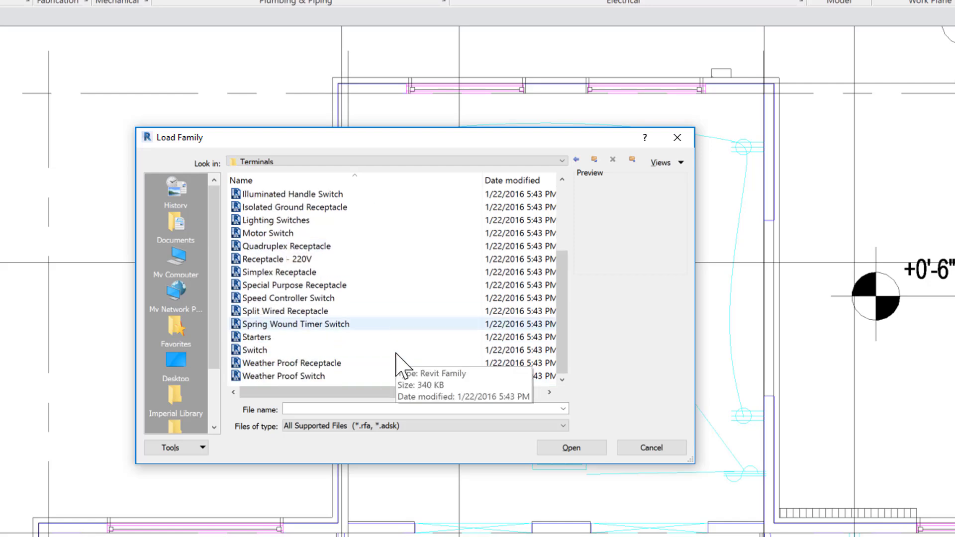
scroll(403, 366, "up", 2)
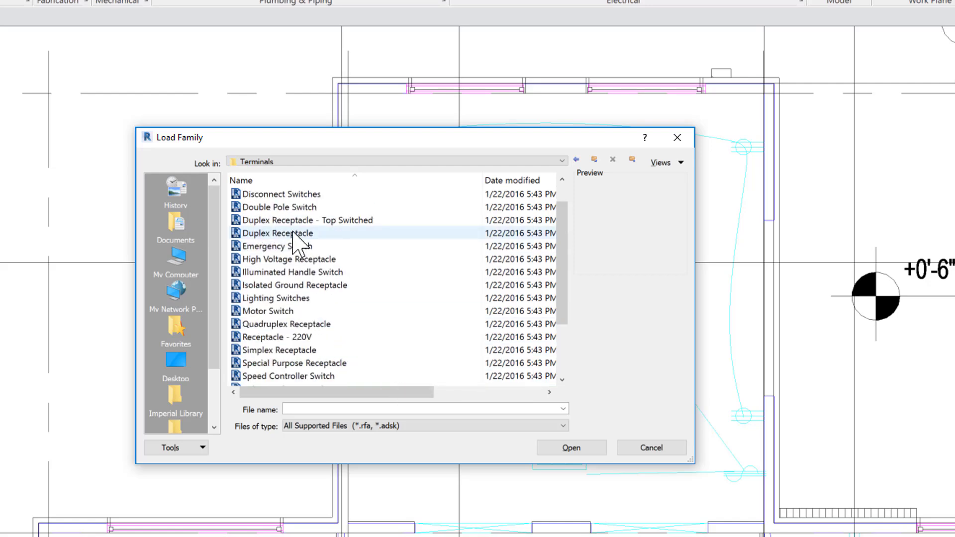
left_click(277, 233)
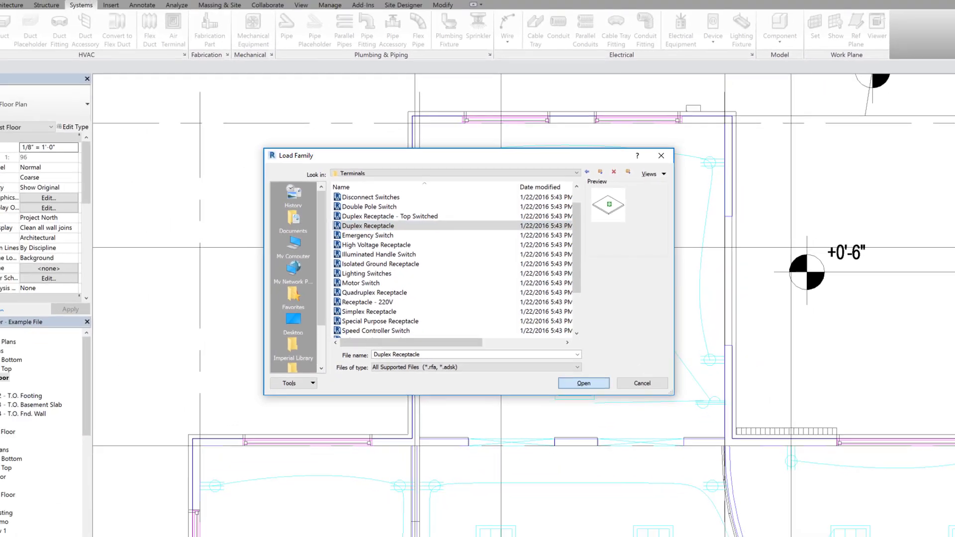
left_click(572, 448)
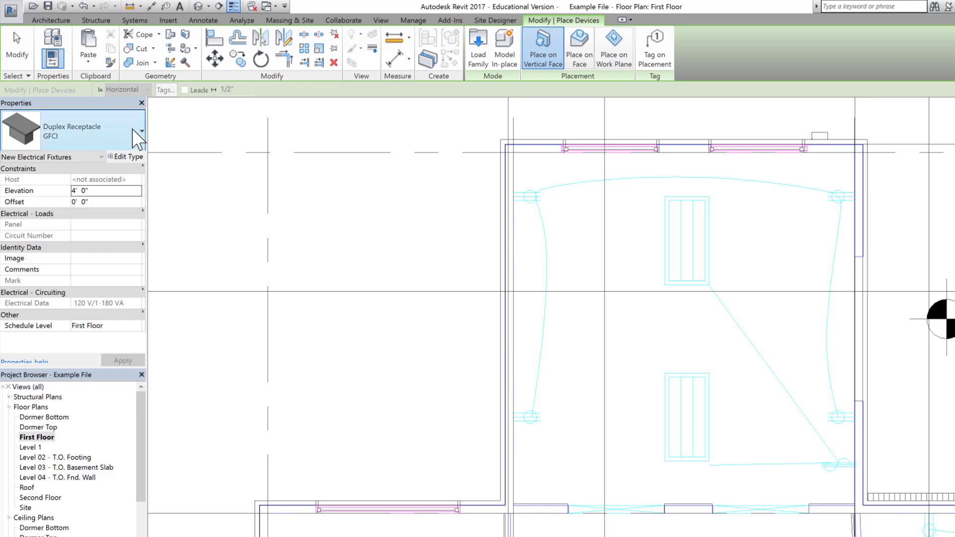
Place Standard duplex receptacles on the First Floor walls at the imported drawing's standard receptacle symbols.
left_click(133, 131)
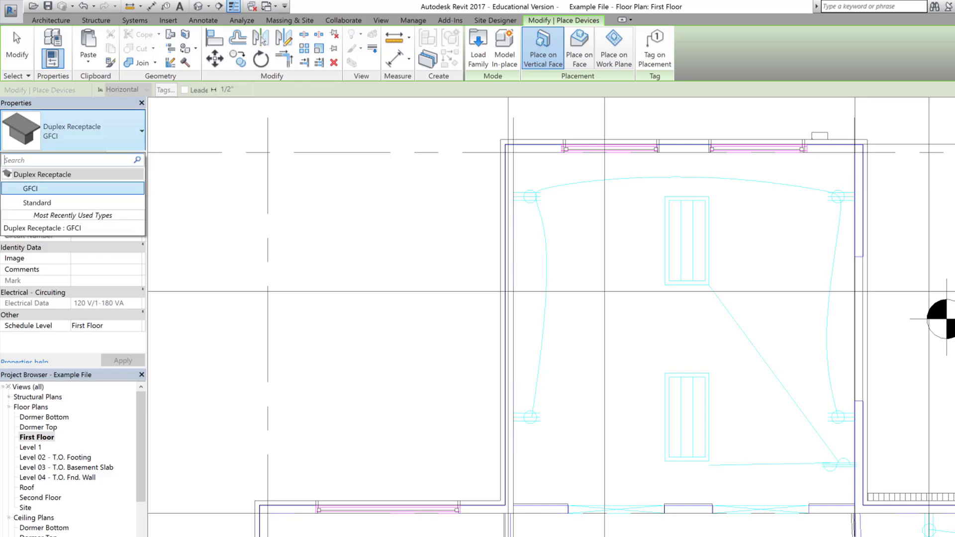
left_click(40, 204)
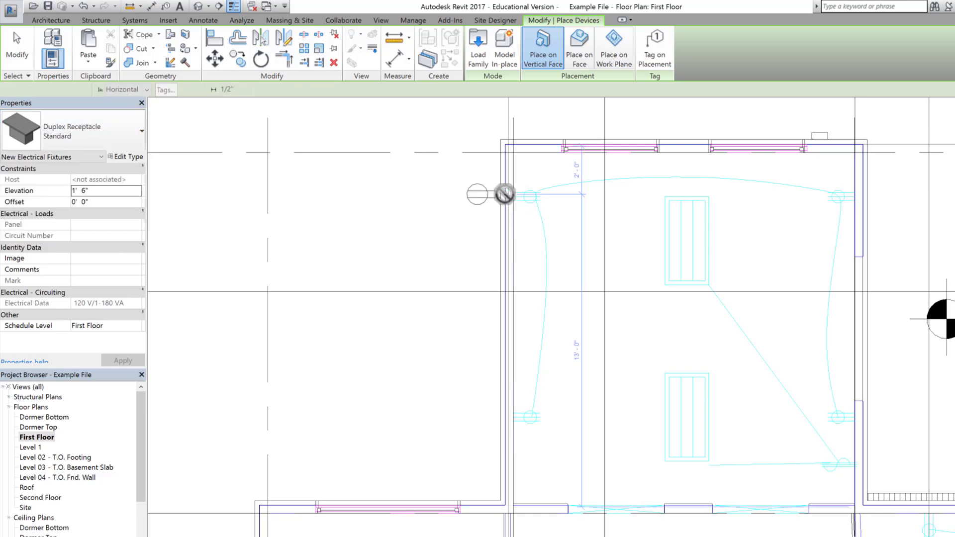
scroll(473, 203, "down", 3)
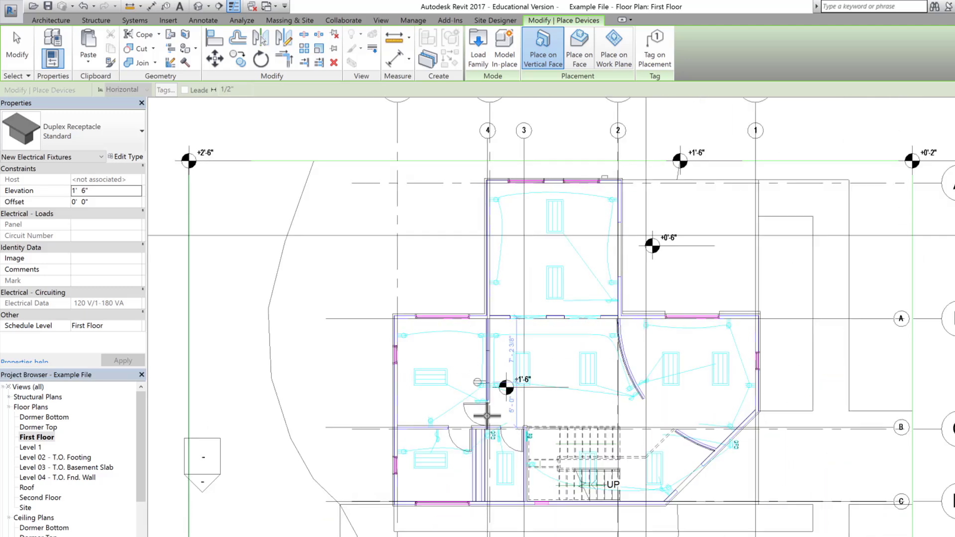
scroll(489, 455, "up", 5)
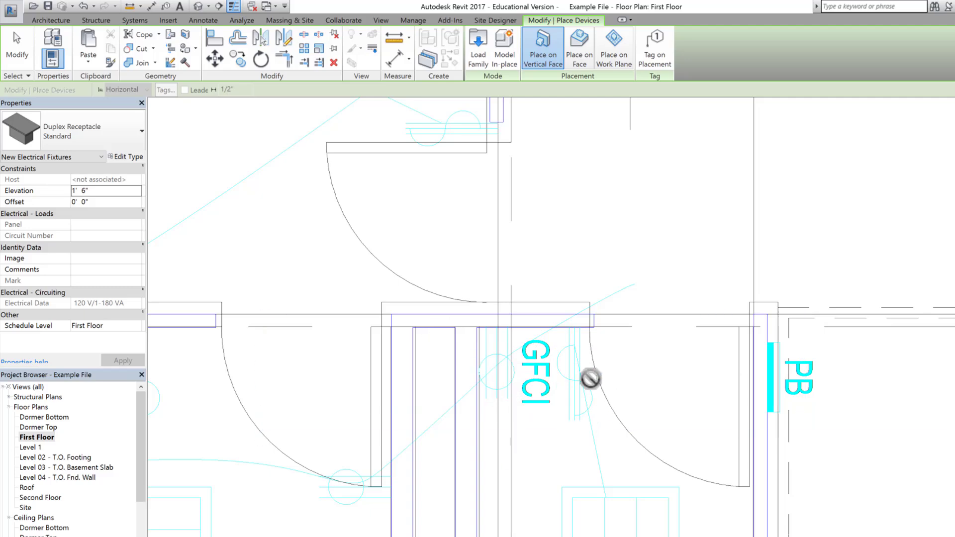
scroll(497, 366, "down", 4)
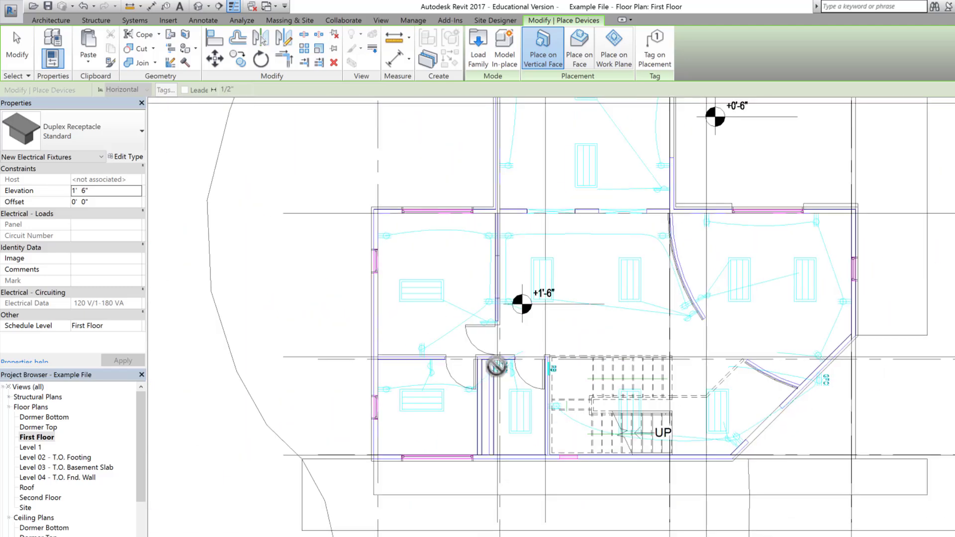
scroll(496, 367, "down", 3)
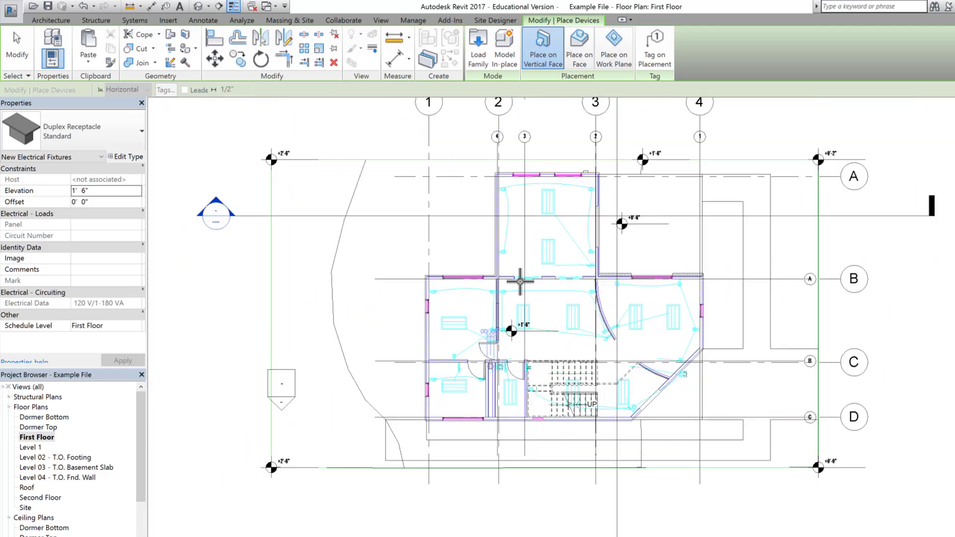
scroll(491, 176, "up", 5)
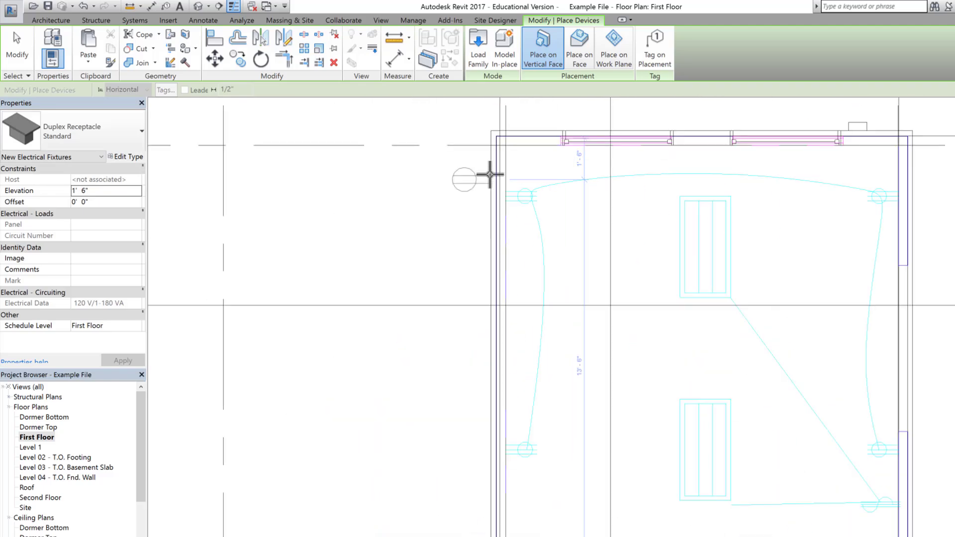
scroll(511, 197, "up", 4)
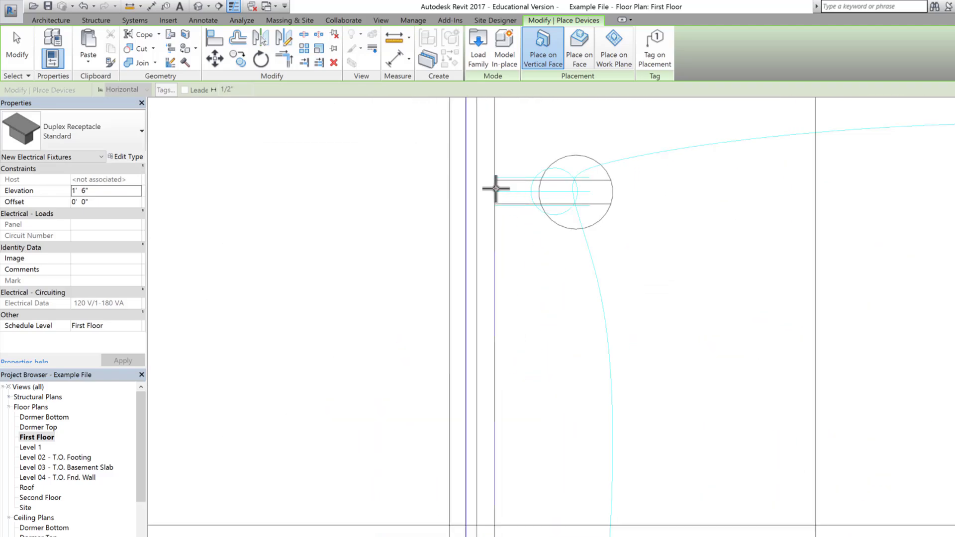
scroll(491, 174, "down", 4)
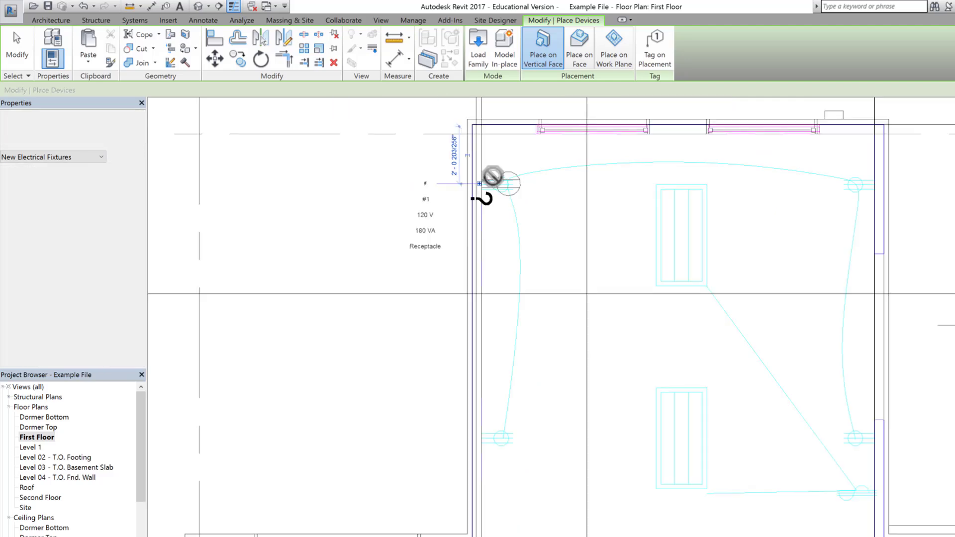
scroll(480, 375, "up", 2)
scroll(313, 412, "down", 5)
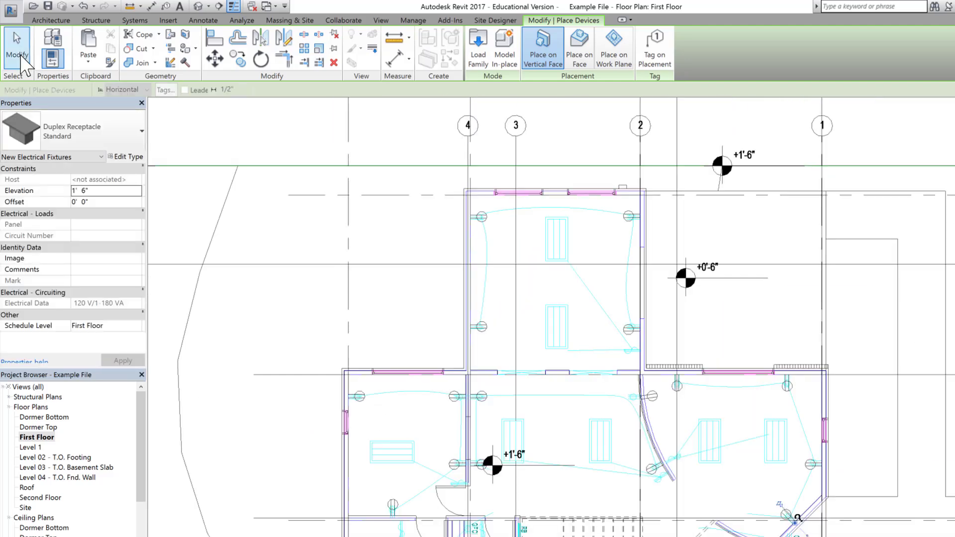
left_click(20, 59)
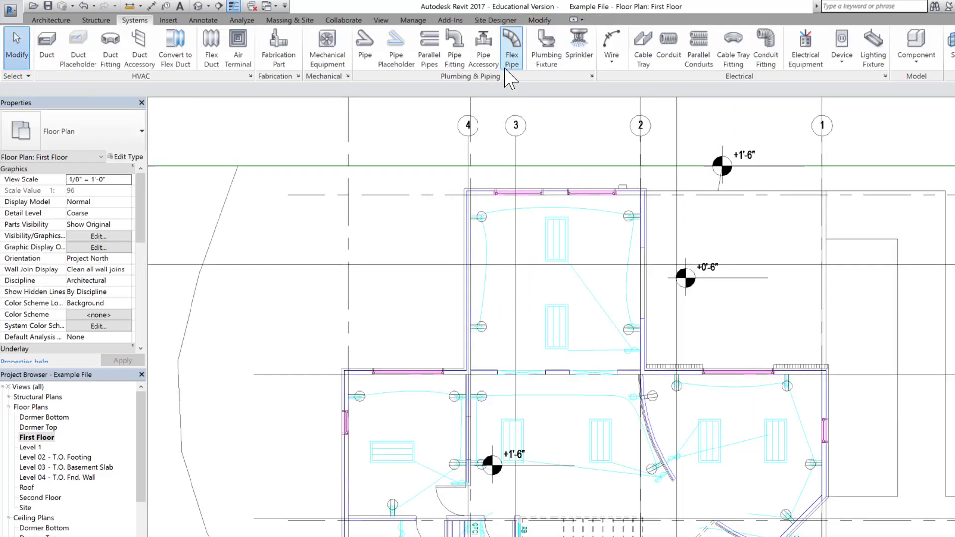
Load the Lighting Switches family from the Electrical > MEP > Electric Power > Terminals library folder.
left_click(168, 20)
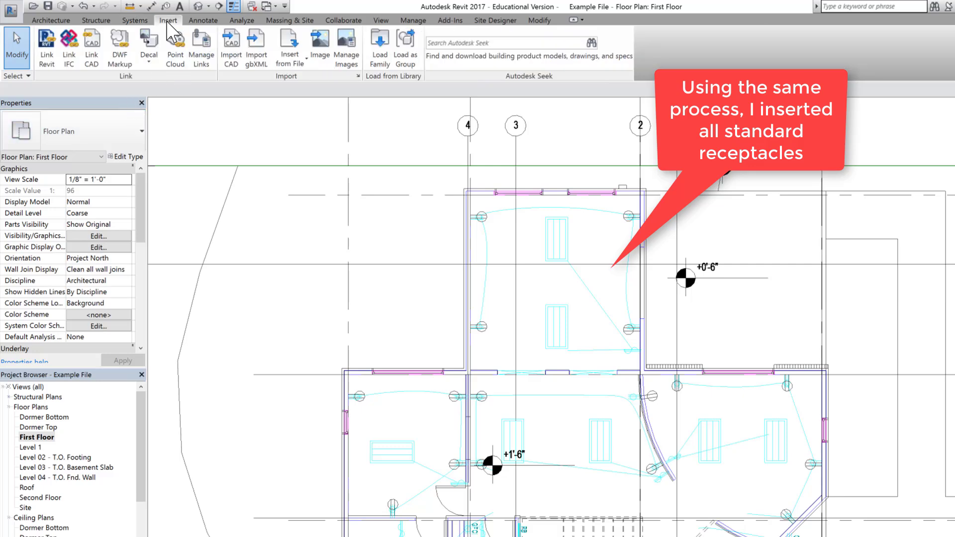
left_click(380, 49)
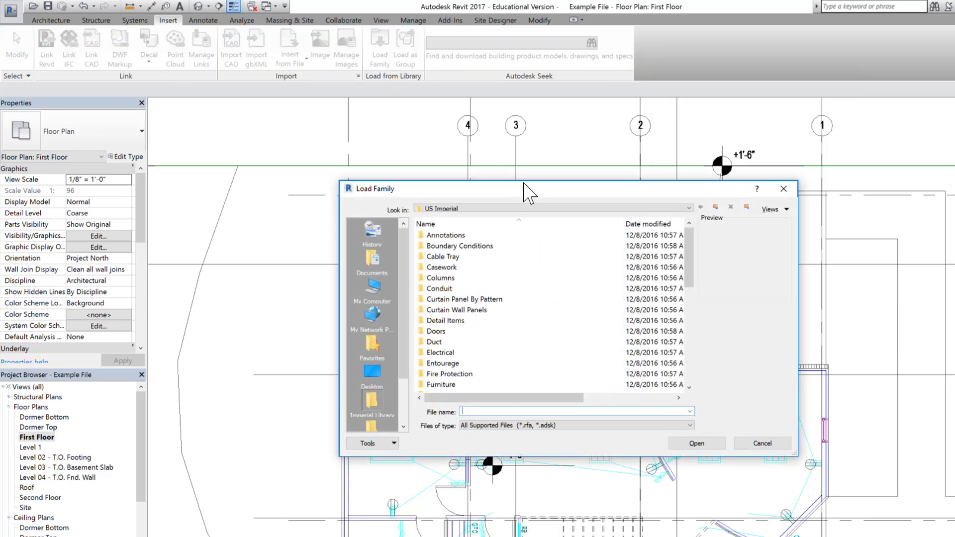
double_click(438, 352)
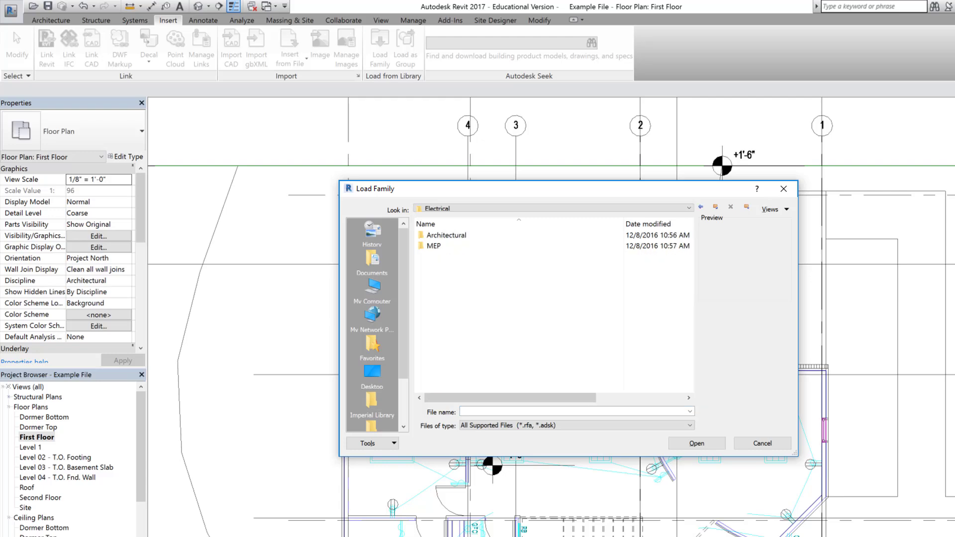
double_click(423, 247)
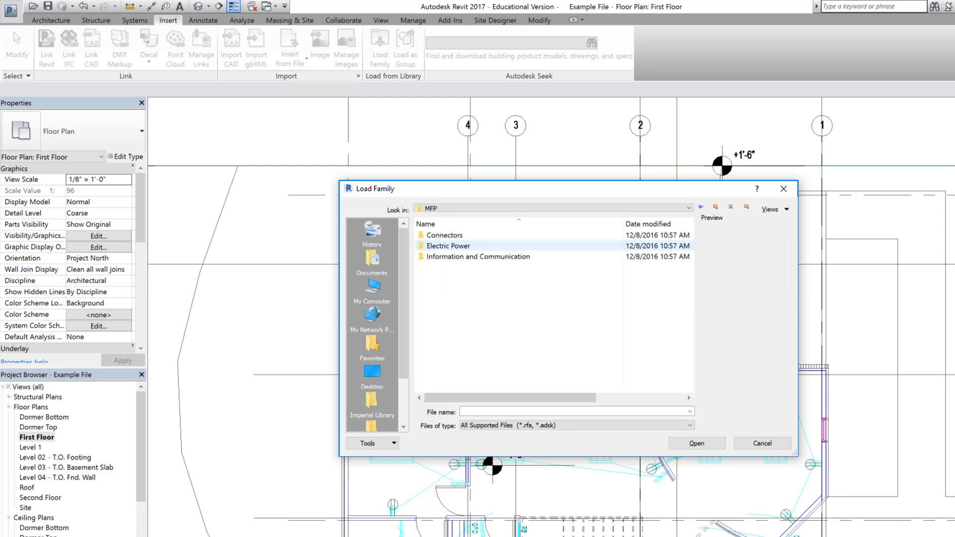
double_click(438, 246)
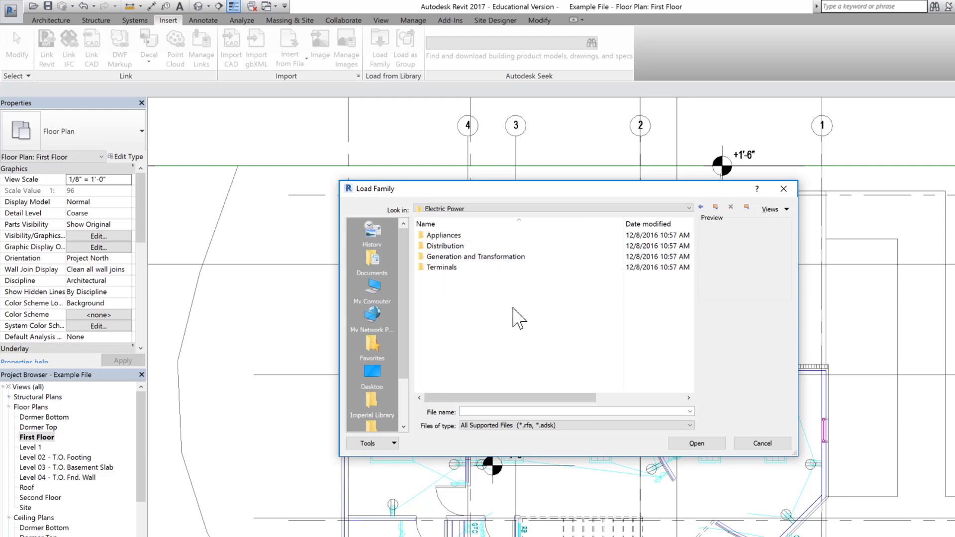
double_click(442, 268)
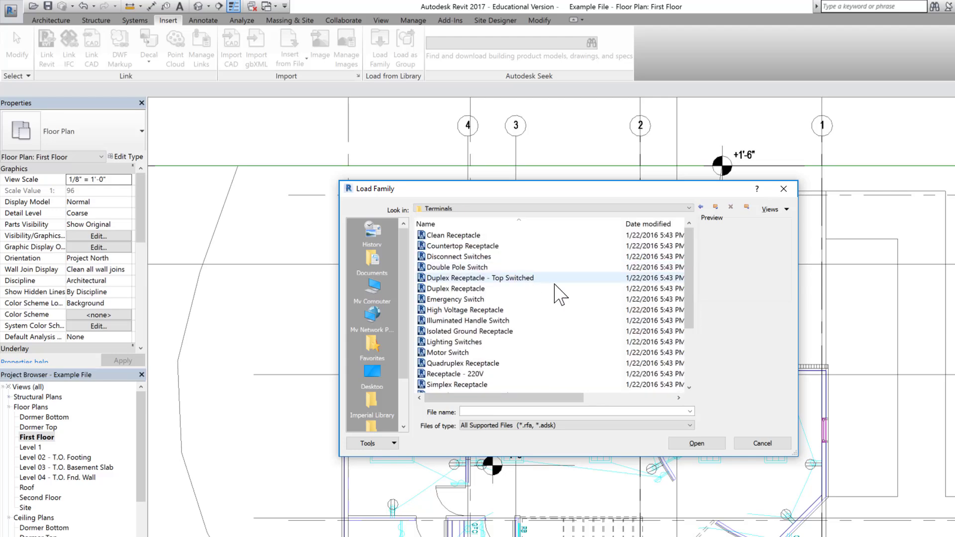
left_click(463, 343)
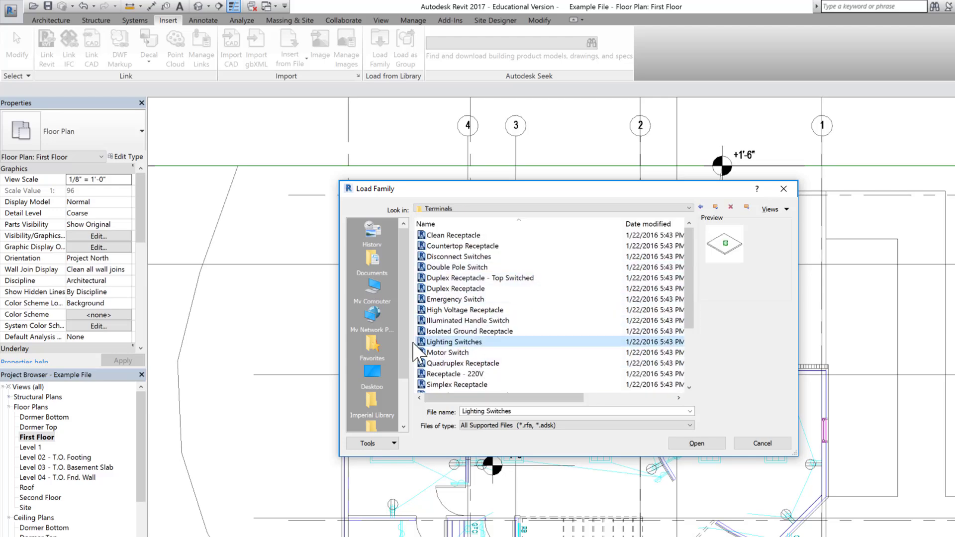
left_click(717, 445)
Place a Single Pole lighting switch on the north room's east wall at the imported switch symbol near grid 2.
left_click(135, 20)
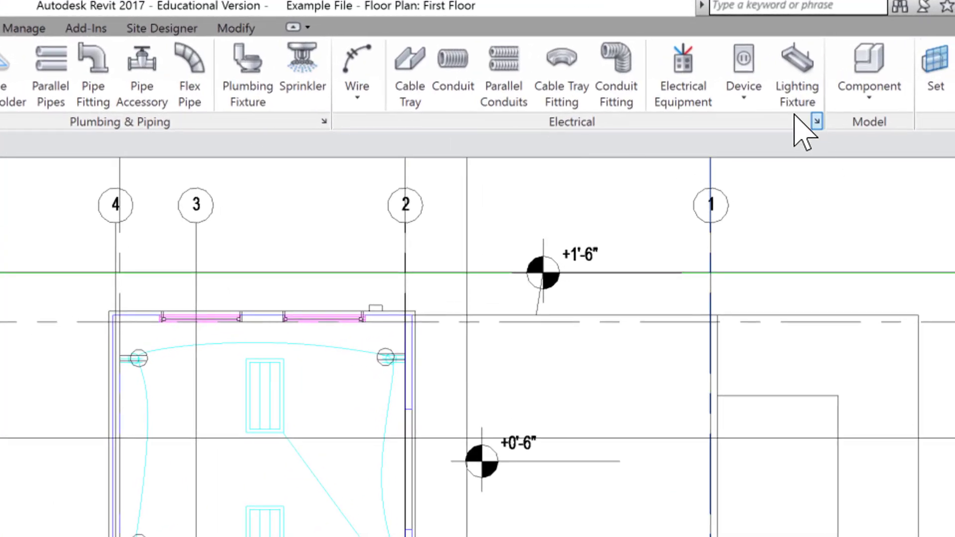
left_click(811, 55)
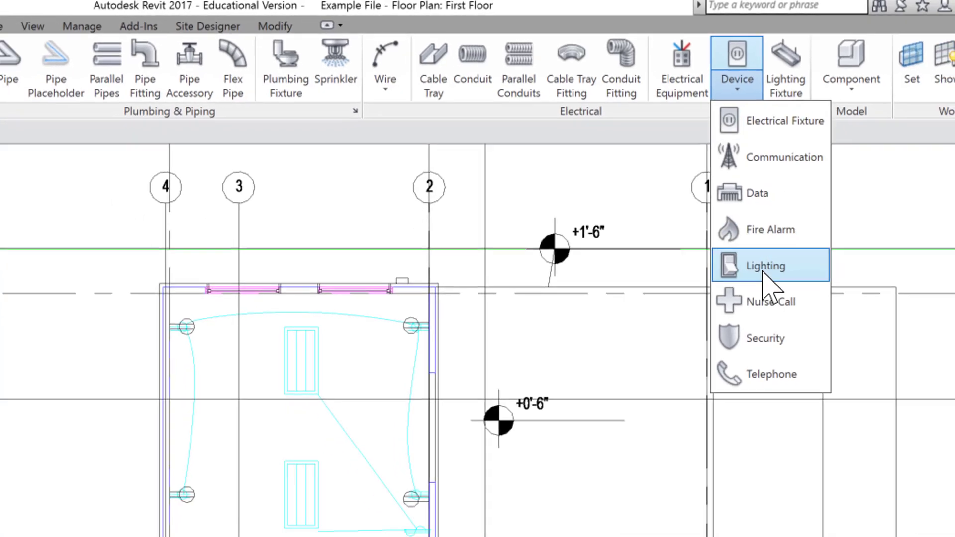
left_click(769, 294)
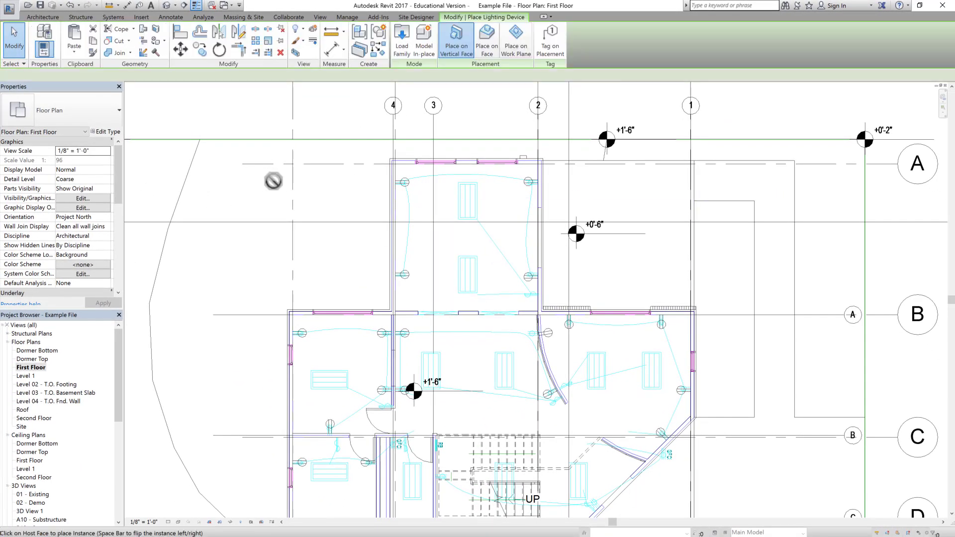
left_click(75, 110)
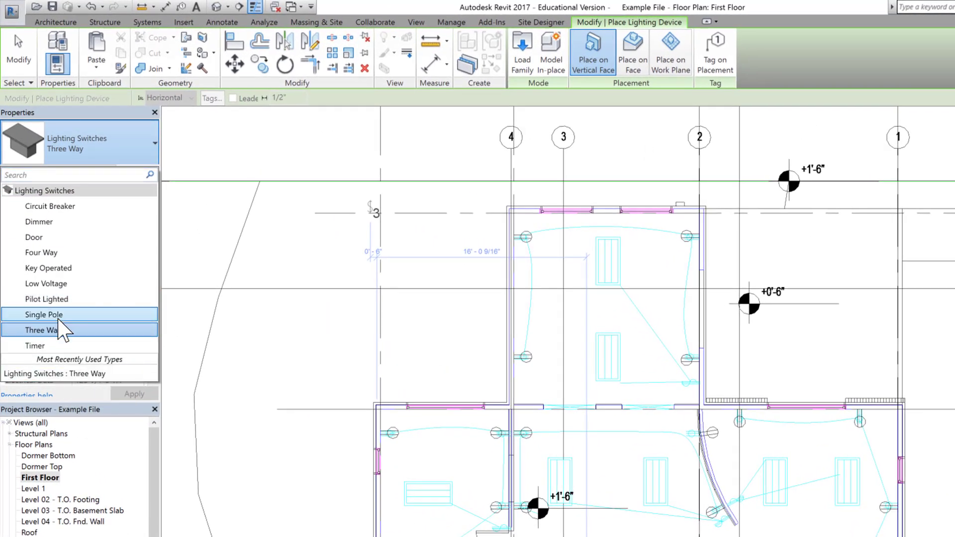
left_click(50, 314)
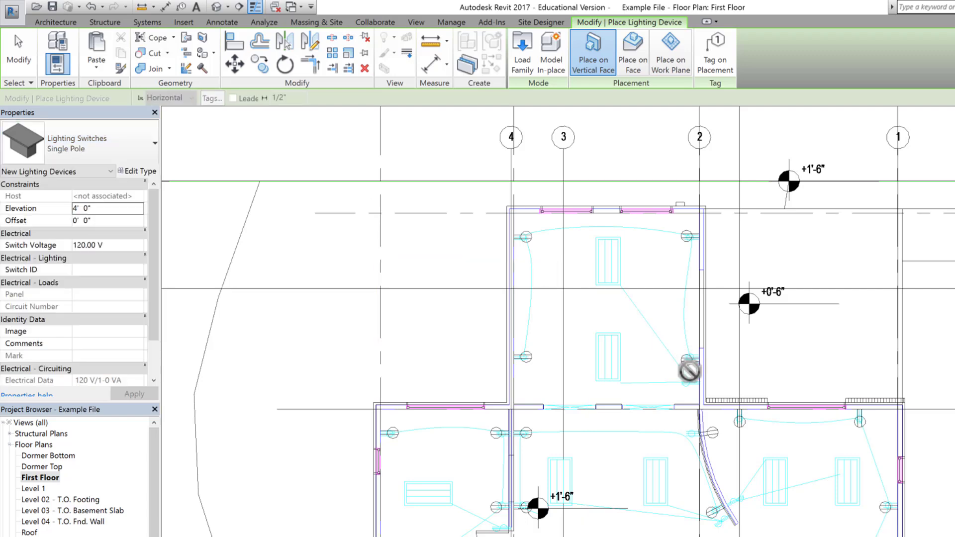
scroll(702, 381, "up", 5)
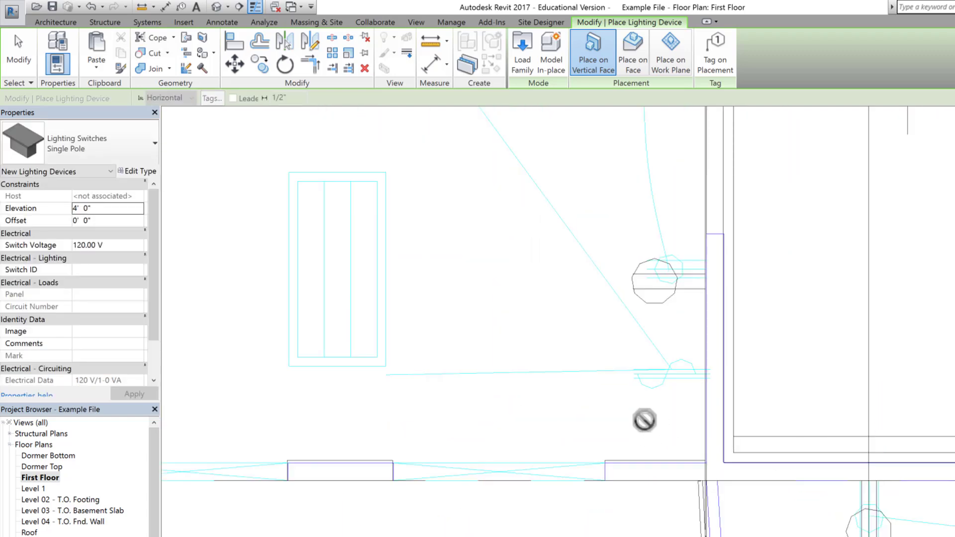
scroll(644, 421, "up", 2)
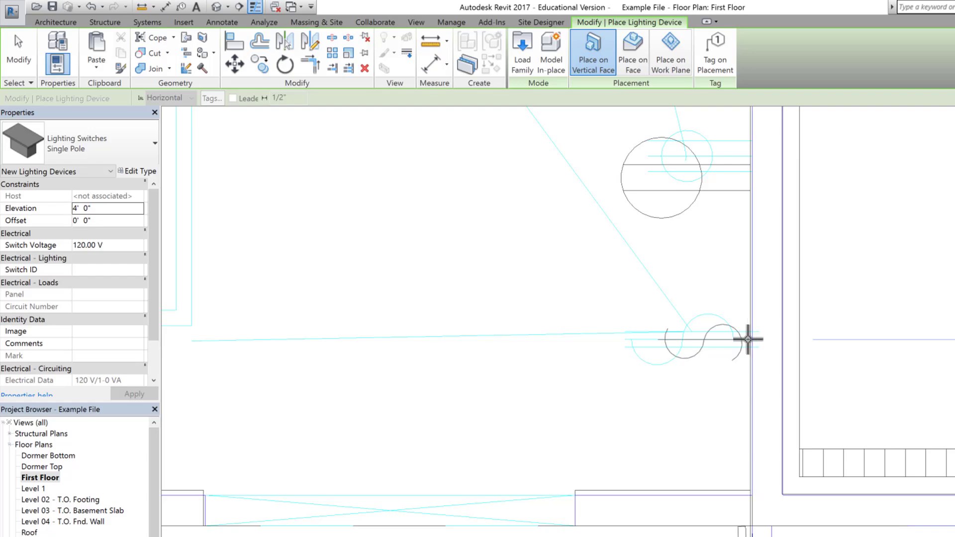
left_click(748, 339)
scroll(849, 196, "down", 4)
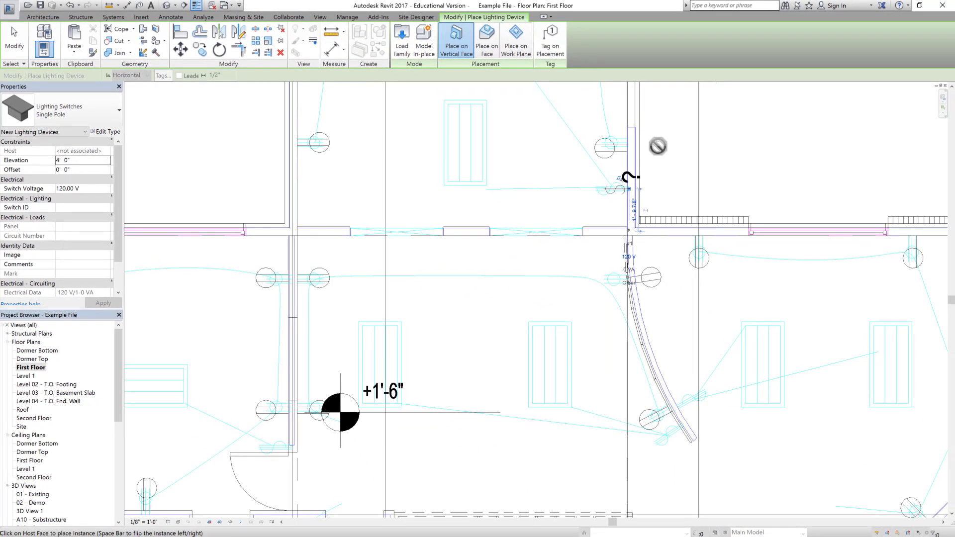
Place Single Pole switches beside the west room's door and at the other single-pole symbols on the First Floor walls.
scroll(658, 146, "down", 2)
scroll(638, 206, "down", 2)
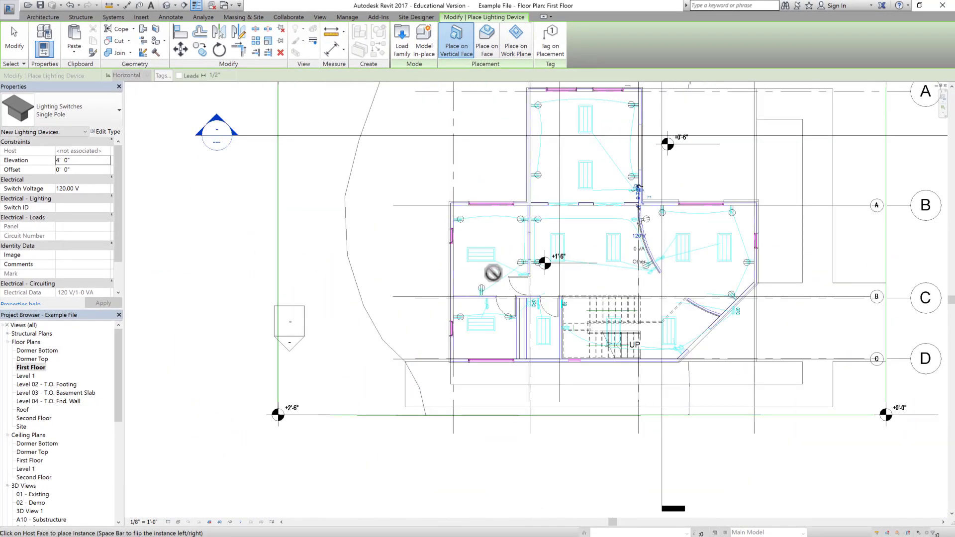
scroll(498, 264, "up", 3)
scroll(552, 303, "up", 2)
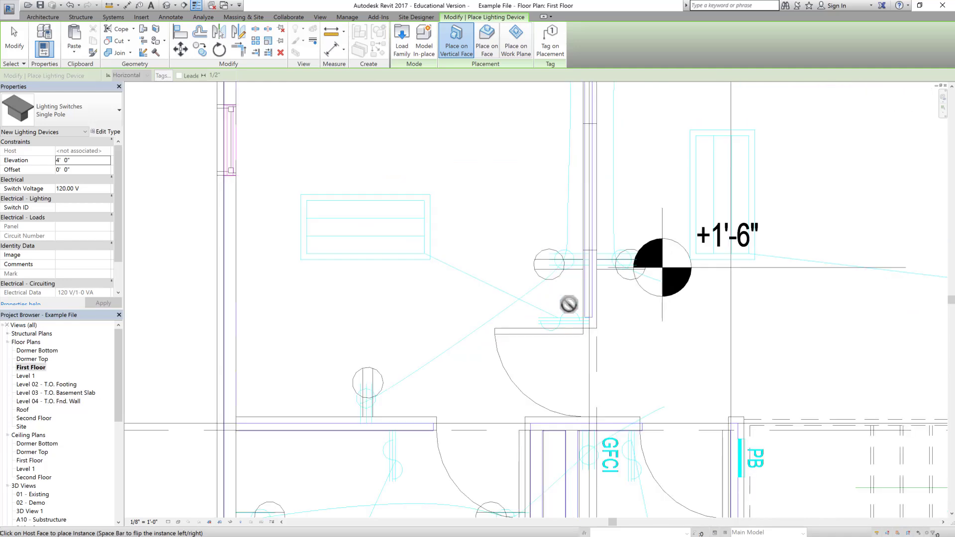
scroll(396, 269, "down", 2)
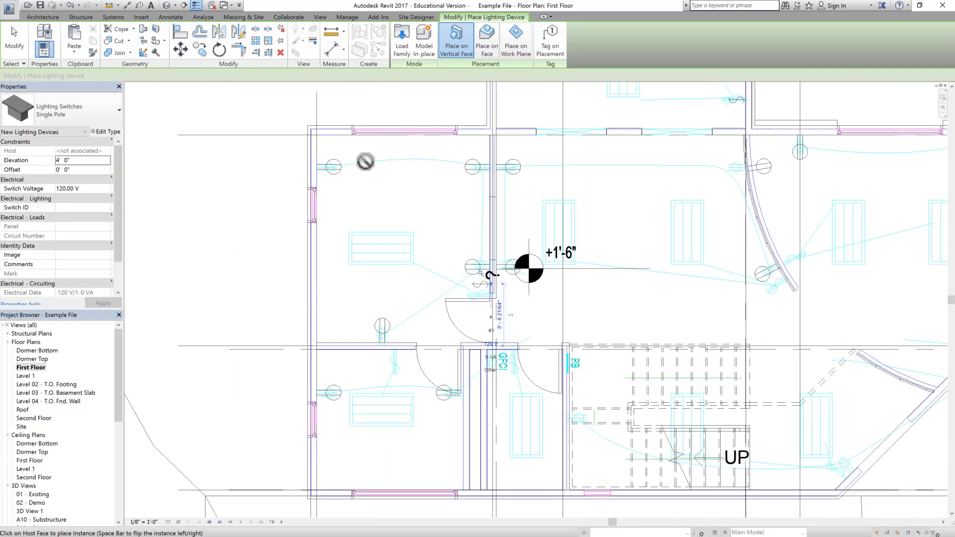
scroll(391, 384, "up", 2)
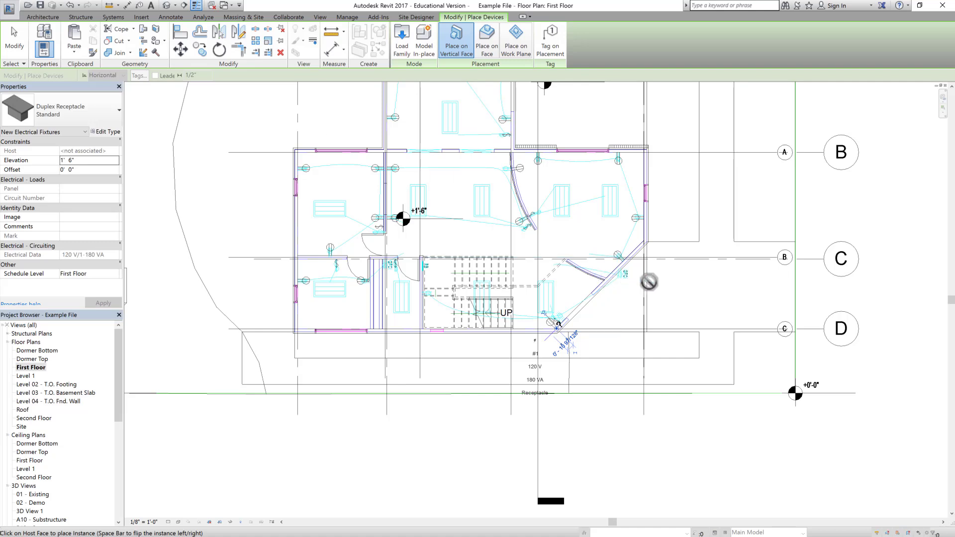
Place a GFCI duplex receptacle at 4' 0" elevation on the diagonal exterior wall at the imported GFCI symbol.
scroll(648, 284, "up", 4)
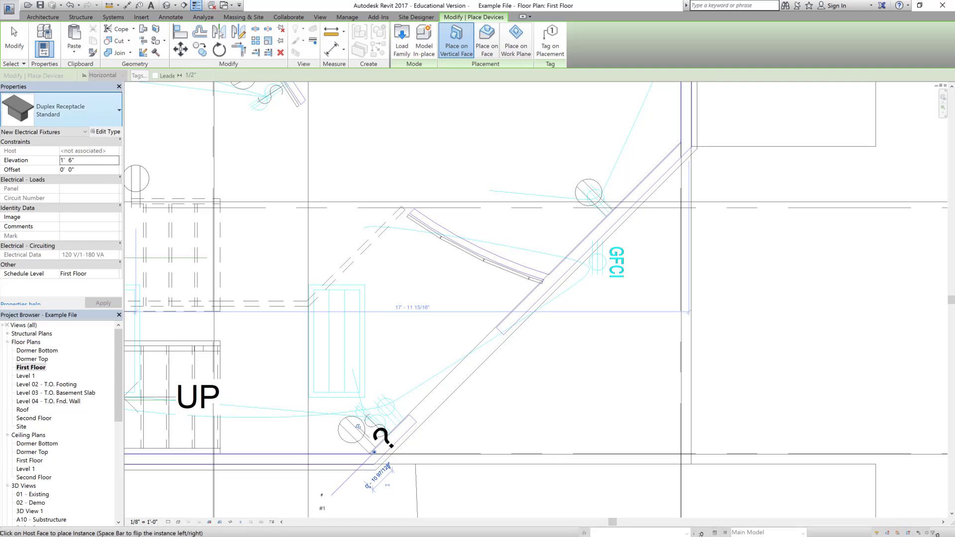
left_click(102, 115)
left_click(25, 158)
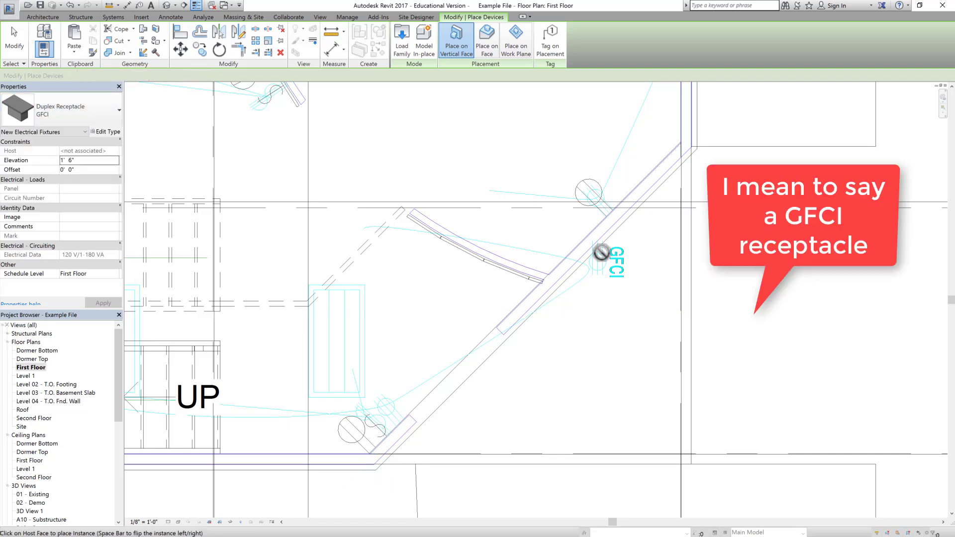
scroll(599, 248, "down", 3)
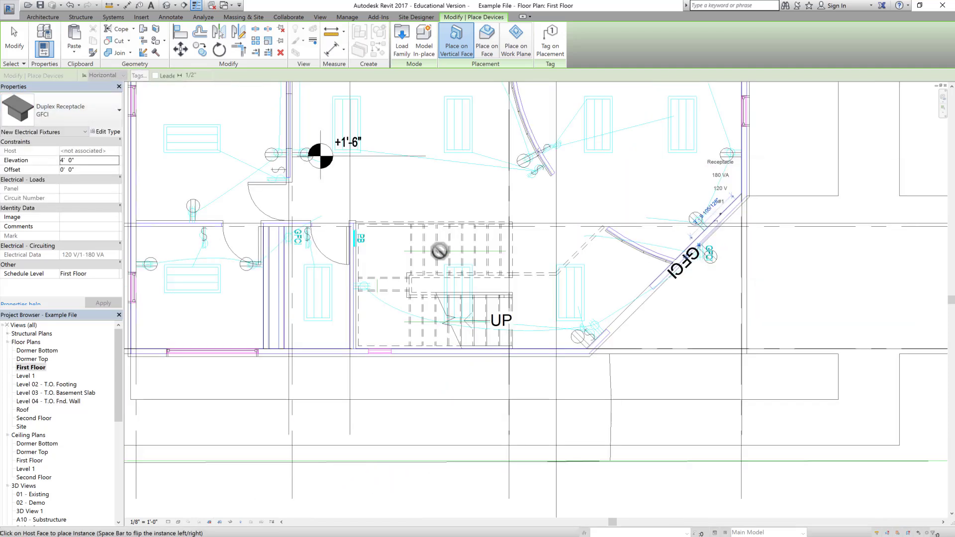
Add a GFCI receptacle in the small room and a Standard receptacle at 1' 6" beside the stairs, and end placement.
scroll(286, 233, "up", 5)
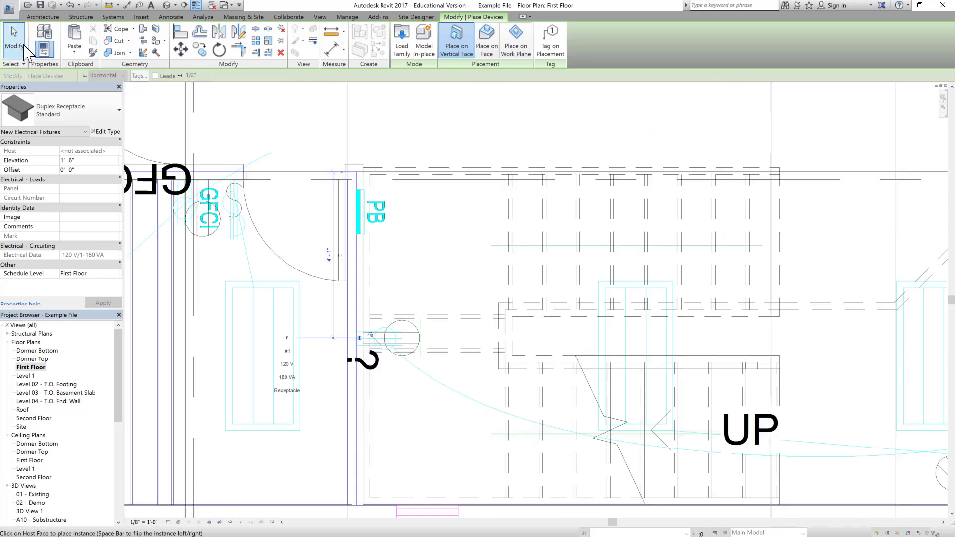
left_click(22, 45)
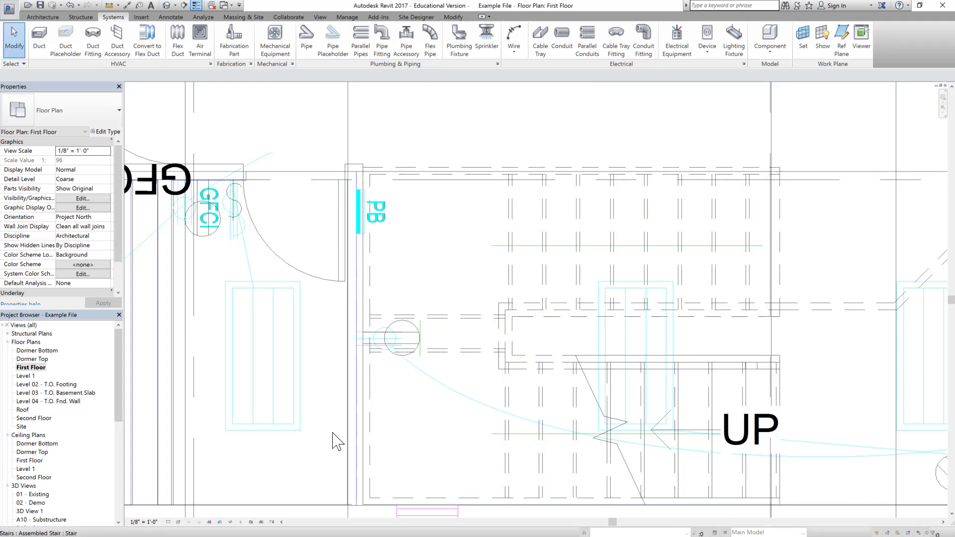
scroll(393, 403, "down", 5)
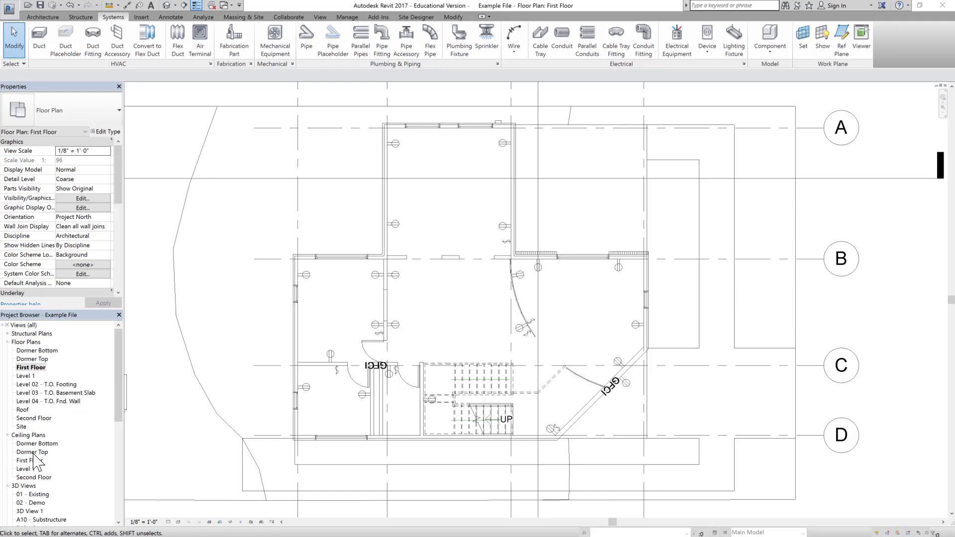
Open the Second Floor floor plan and check its electrical devices against the imported drawing.
double_click(34, 419)
scroll(490, 306, "down", 7)
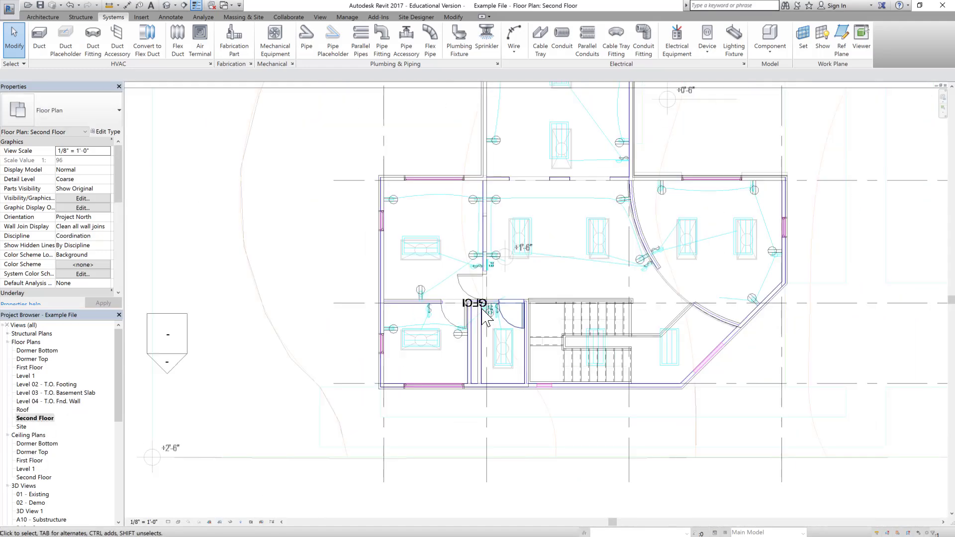
scroll(454, 356, "down", 2)
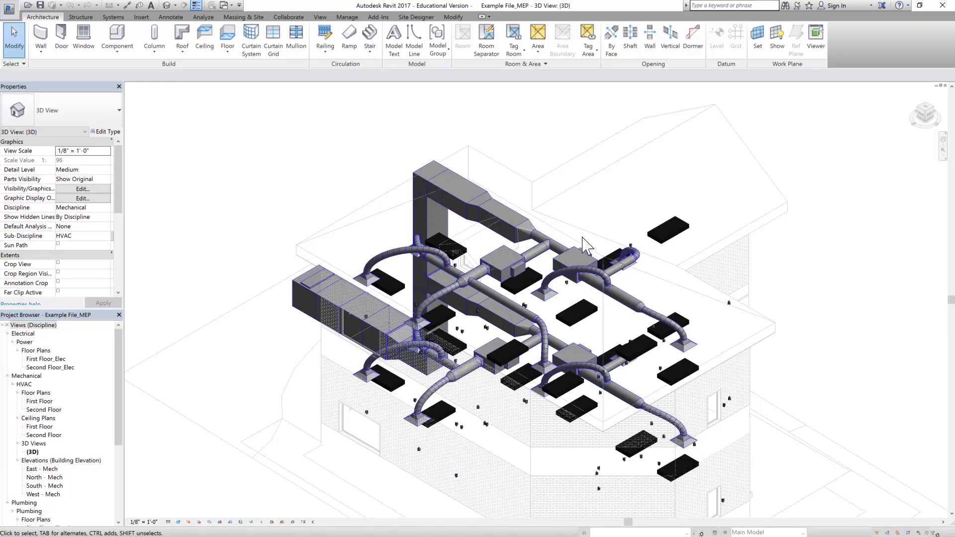
Start Copy/Monitor on the linked Example File.rvt model from the 3D view of the Example File_MEP project.
scroll(427, 436, "up", 1)
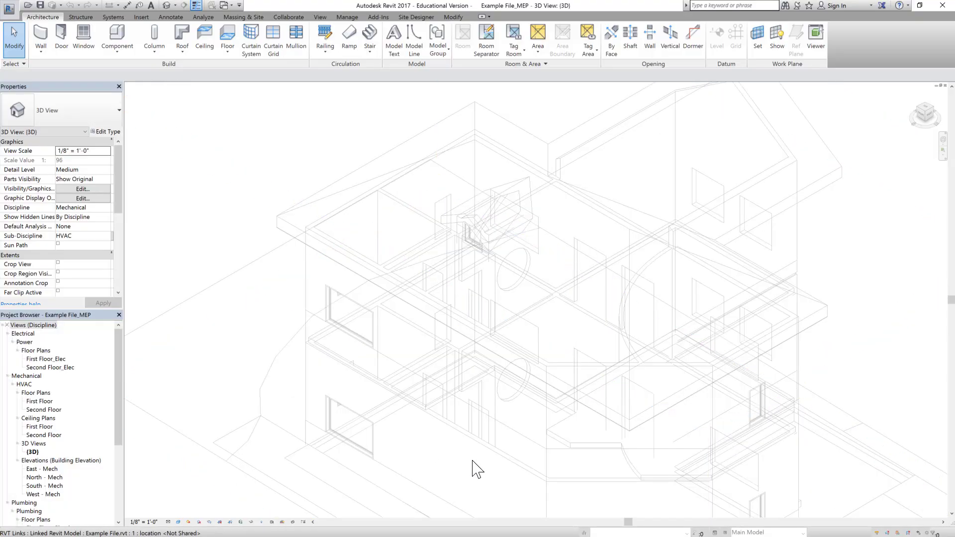
scroll(418, 293, "down", 3)
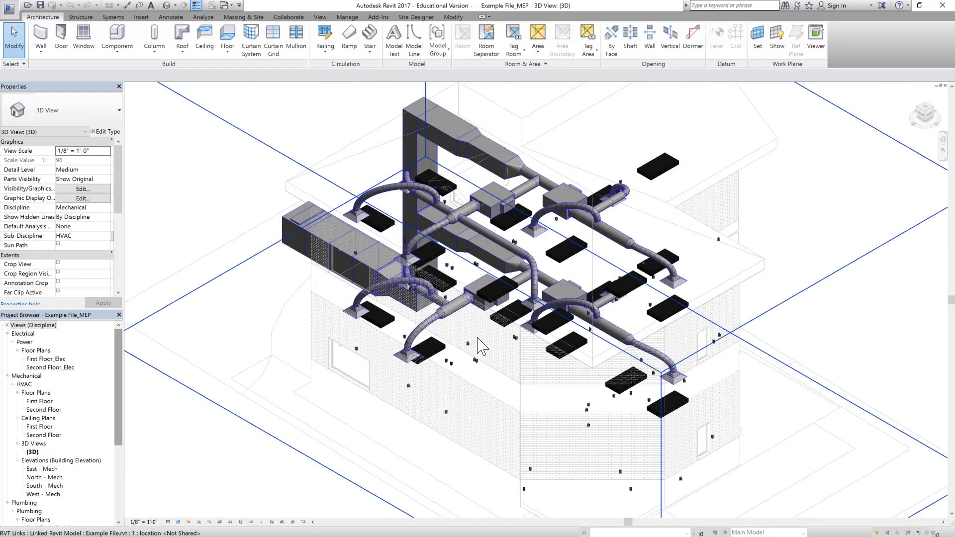
scroll(476, 336, "down", 3)
scroll(406, 306, "down", 3)
left_click(408, 304)
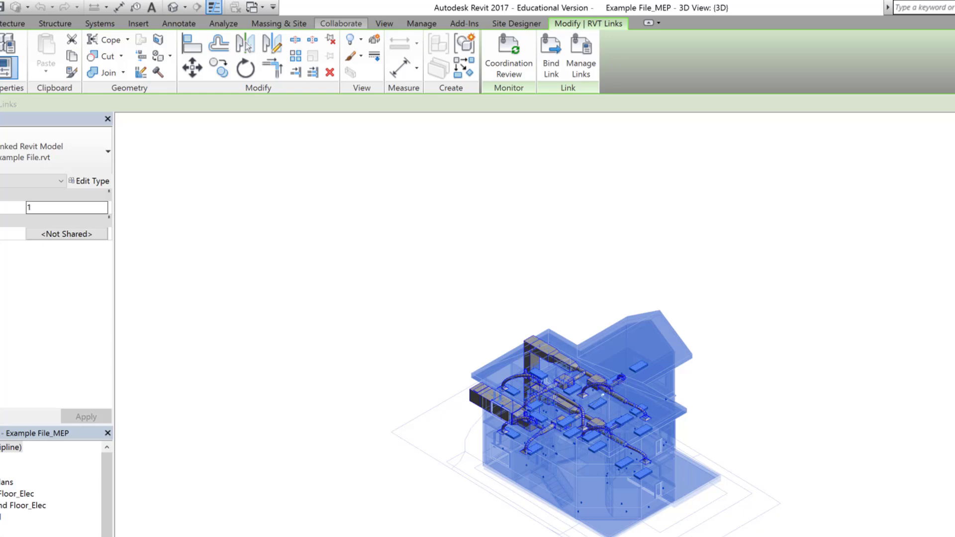
left_click(288, 17)
left_click(515, 149)
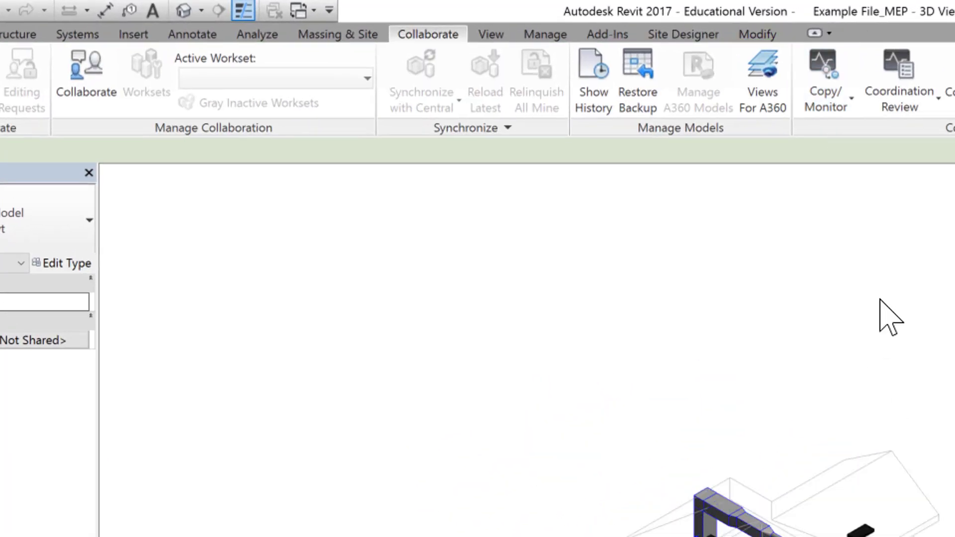
left_click(837, 115)
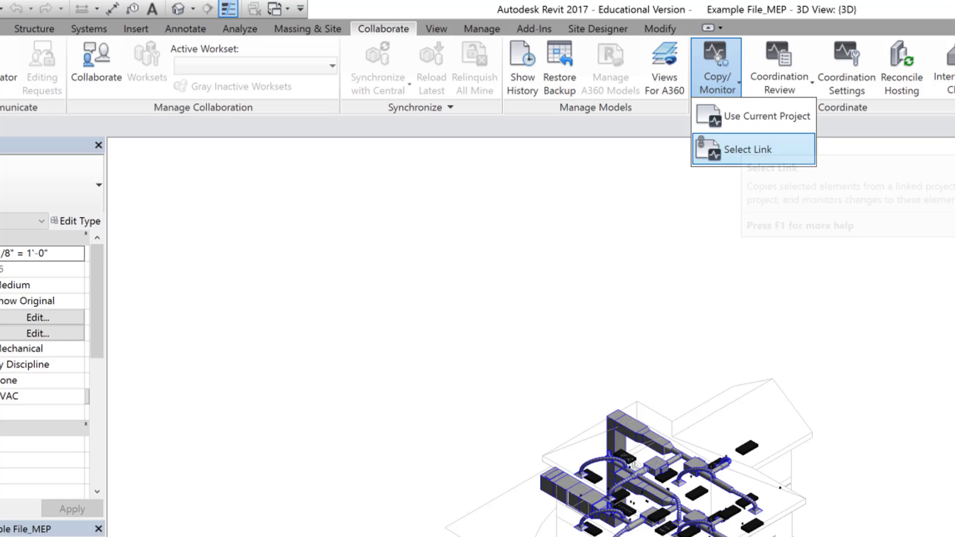
left_click(748, 149)
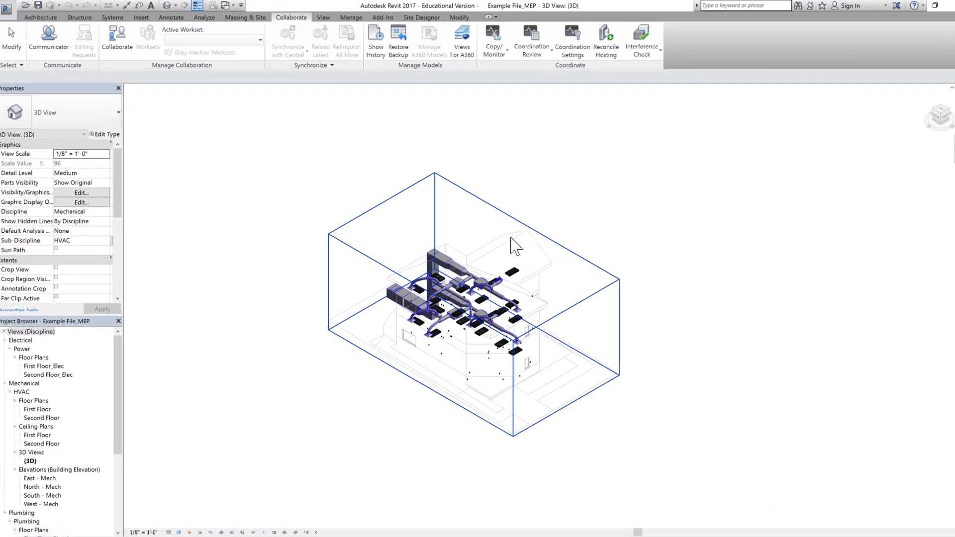
left_click(859, 401)
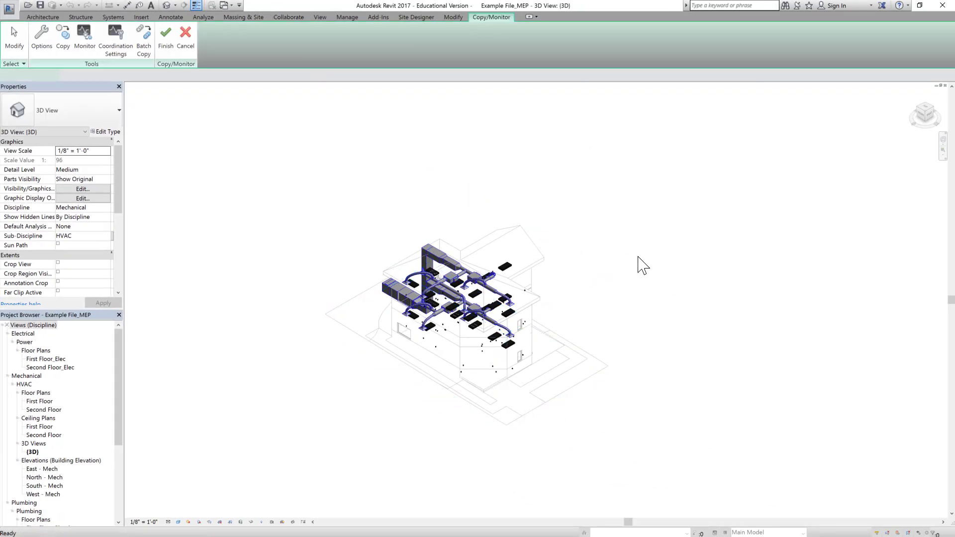
Copy multiple elements from the whole linked model, filtering out Floors and Walls to keep electrical fixtures, lighting devices and lighting fixtures.
left_click(63, 37)
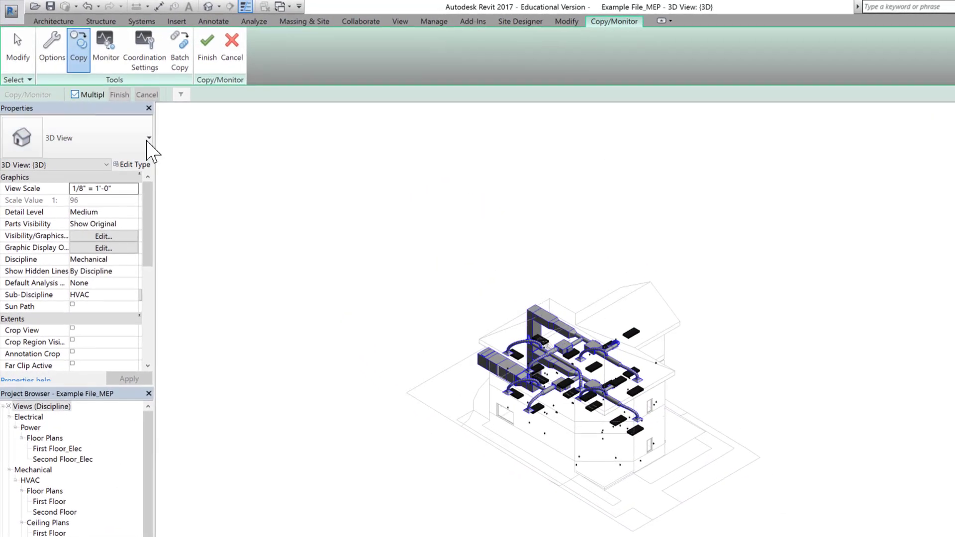
left_click_drag(813, 536, 317, 166)
left_click(181, 95)
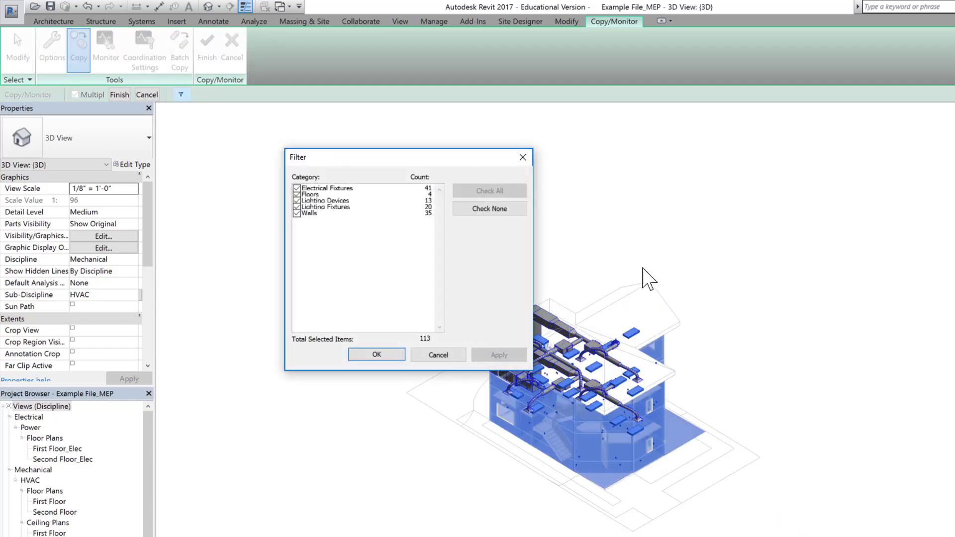
left_click(307, 195)
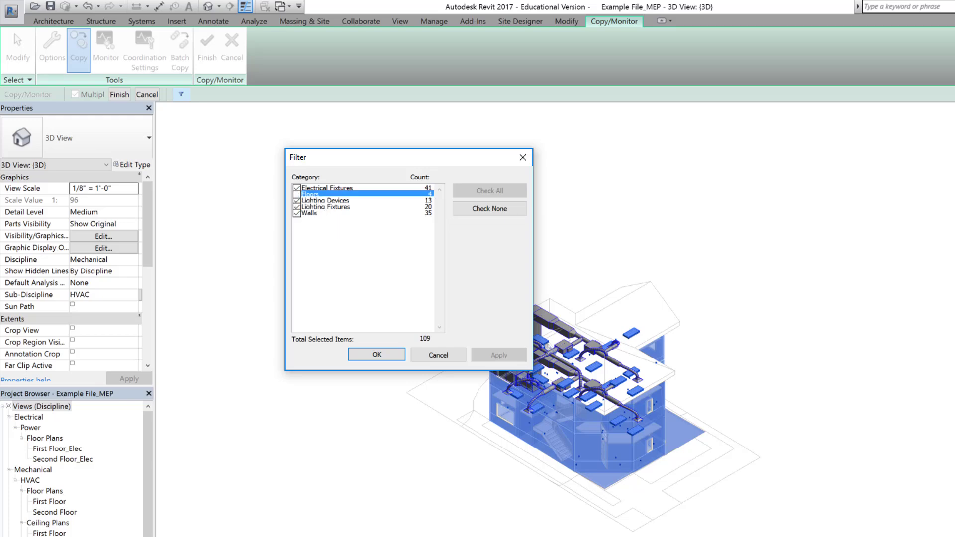
left_click(297, 214)
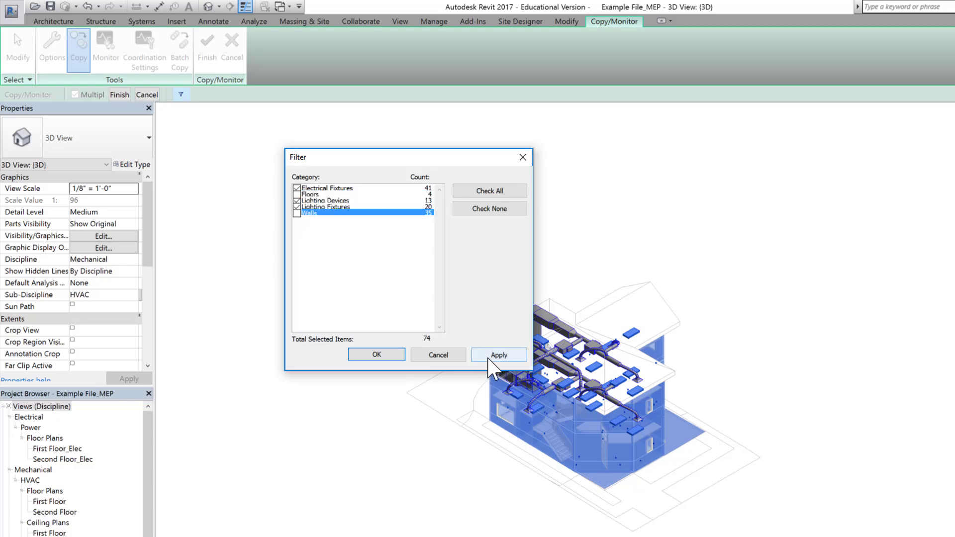
left_click(390, 351)
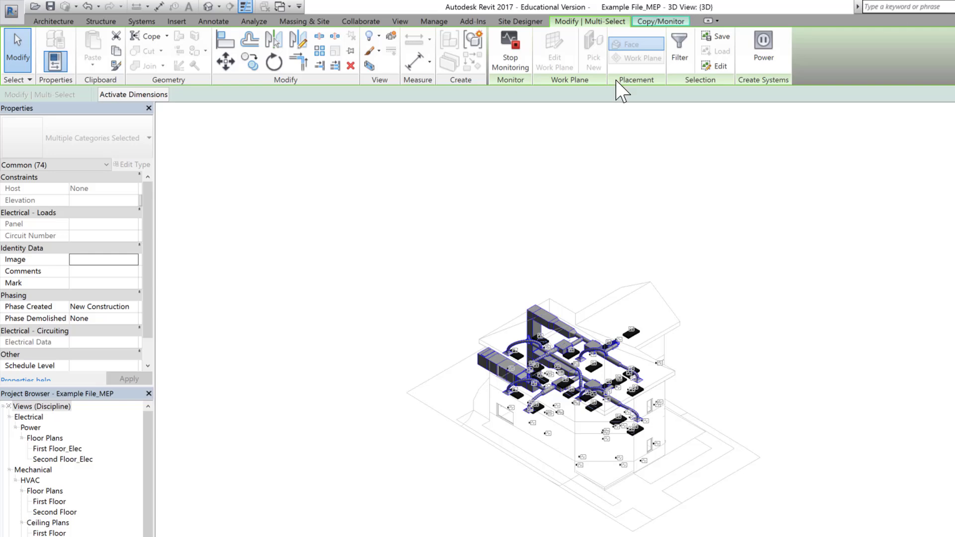
Finish the Copy/Monitor session and select a copied Standard duplex receptacle on the brick wall to inspect it.
left_click(661, 21)
left_click(230, 49)
scroll(577, 409, "up", 3)
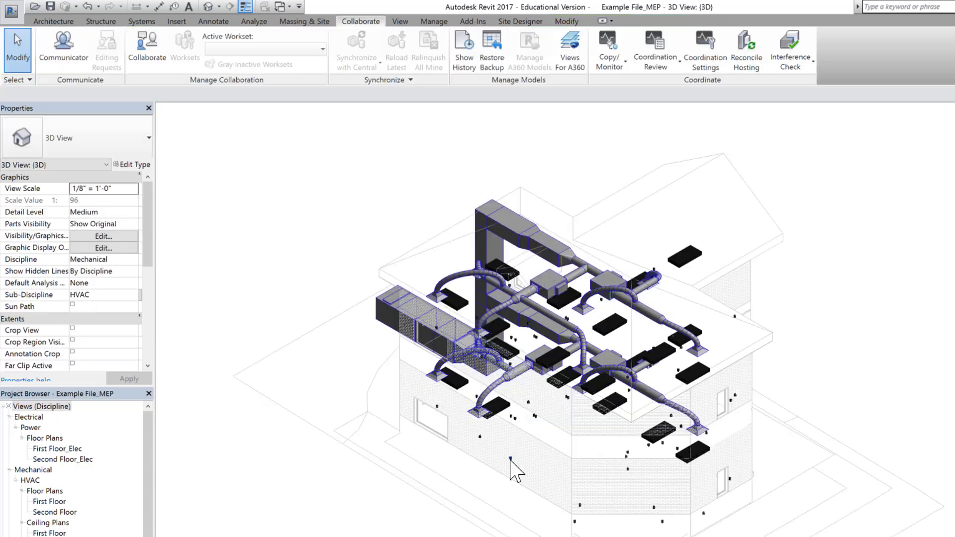
scroll(463, 445, "up", 5)
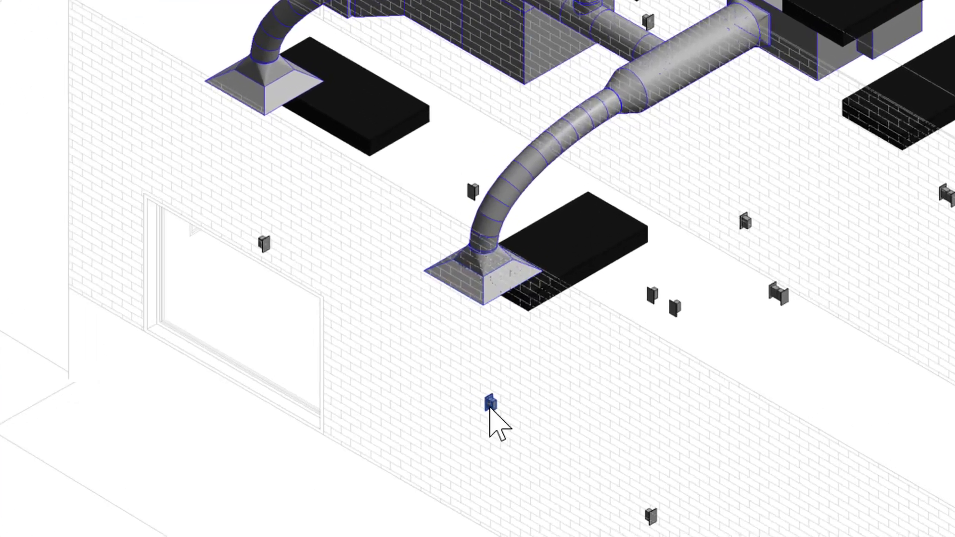
left_click(490, 405)
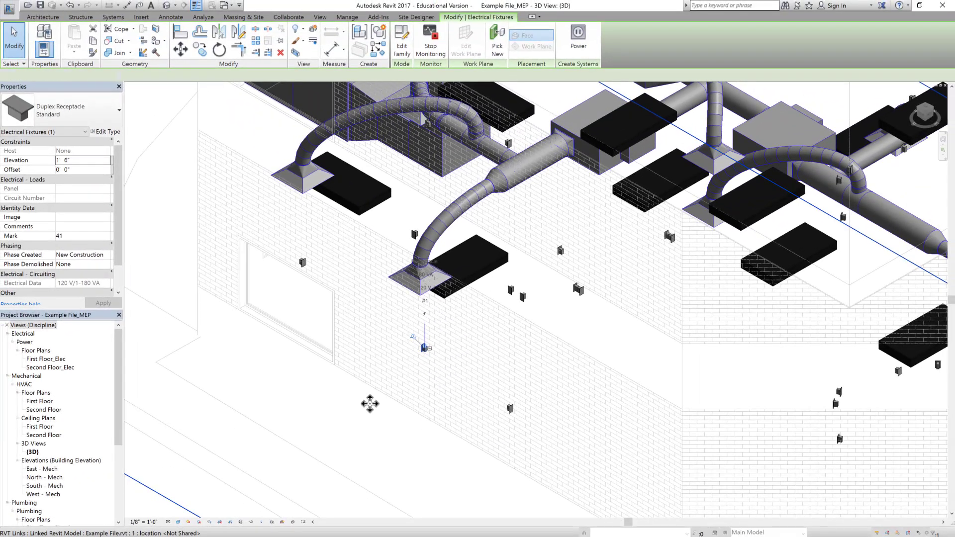
Open the First Floor_Elec floor plan around the central rooms beside the stairs.
left_click(376, 497)
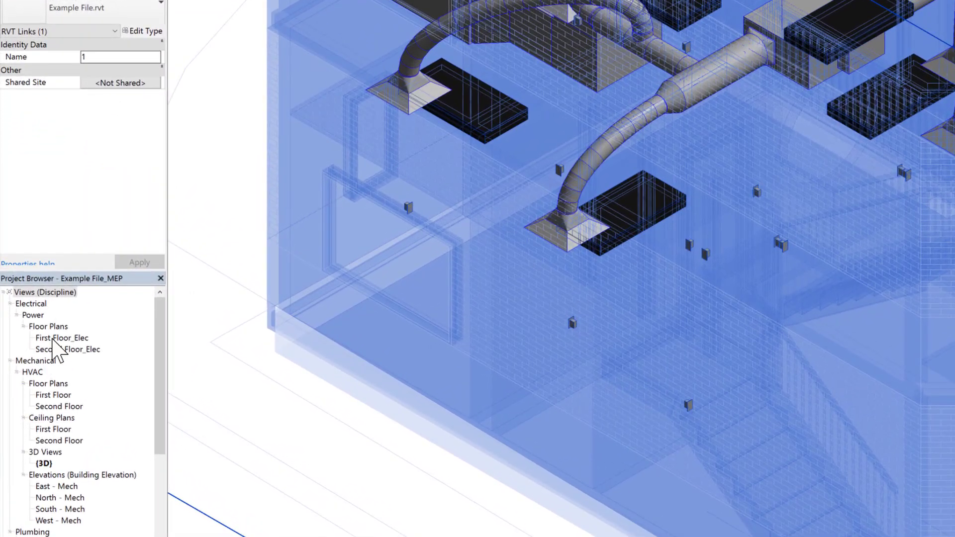
double_click(54, 339)
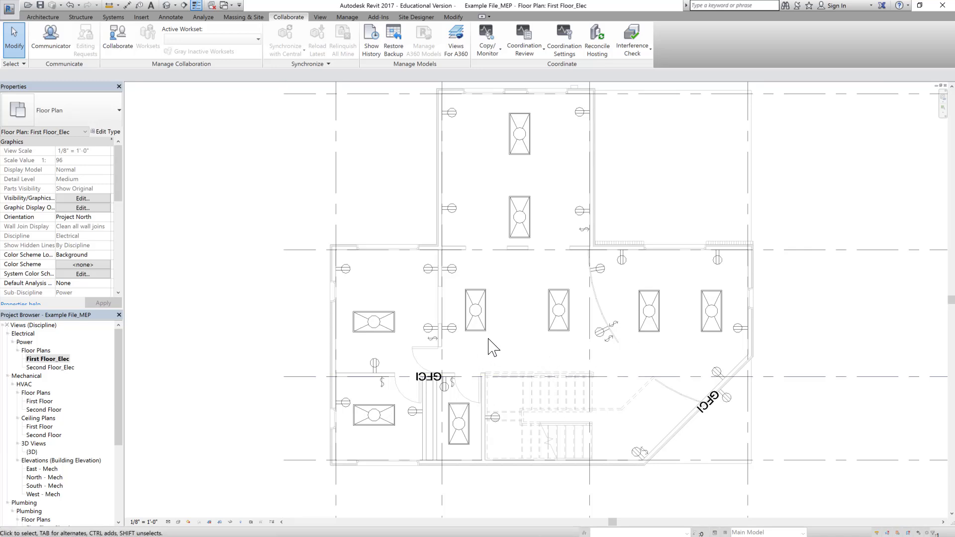
scroll(487, 388, "up", 5)
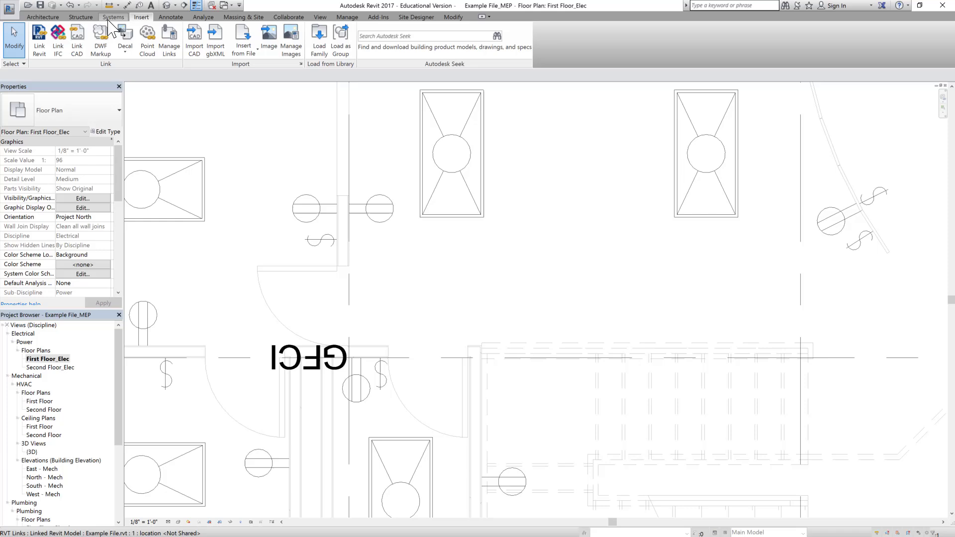
Load the Lighting and Appliance Panelboard - 208V MCB family from Electrical > MEP > Electric Power > Distribution and place it on the wall beside the stairs.
left_click(113, 18)
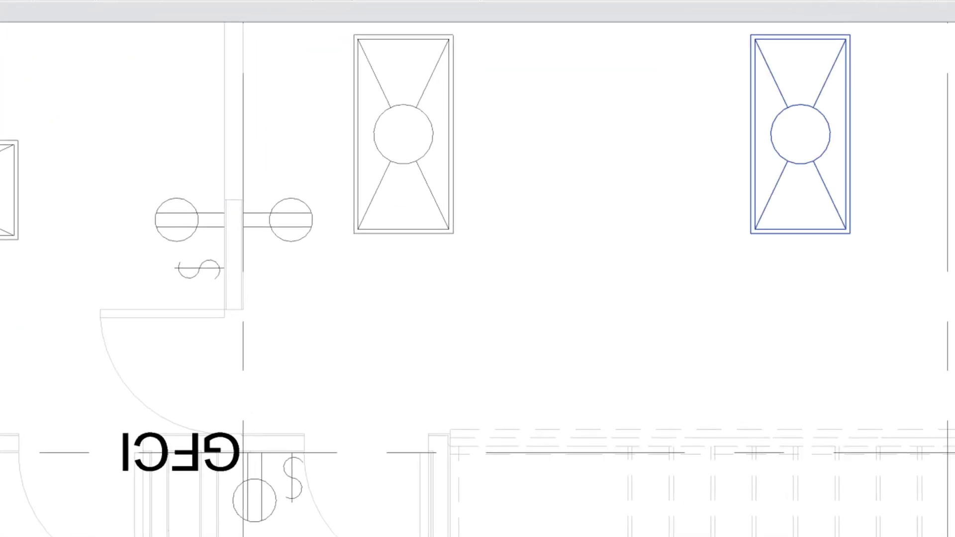
left_click(341, 18)
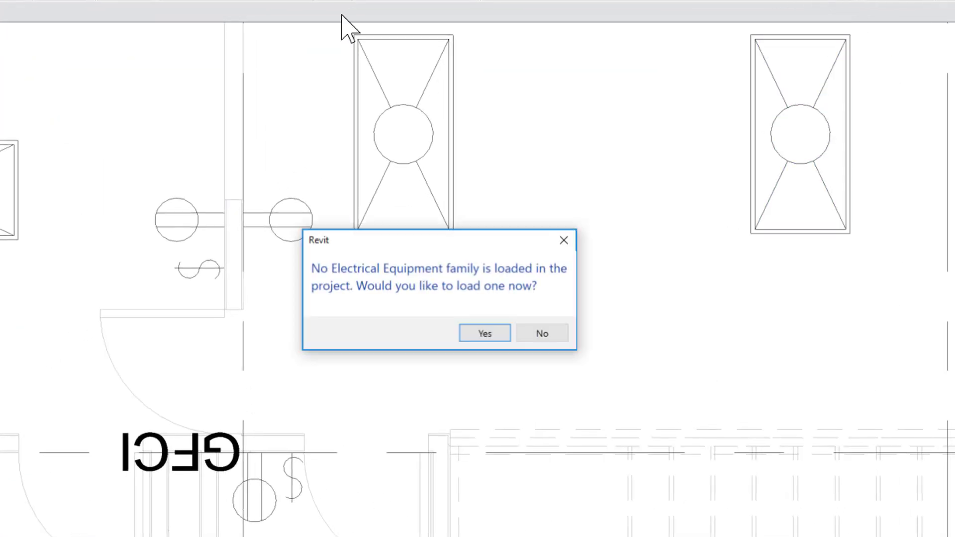
left_click(482, 334)
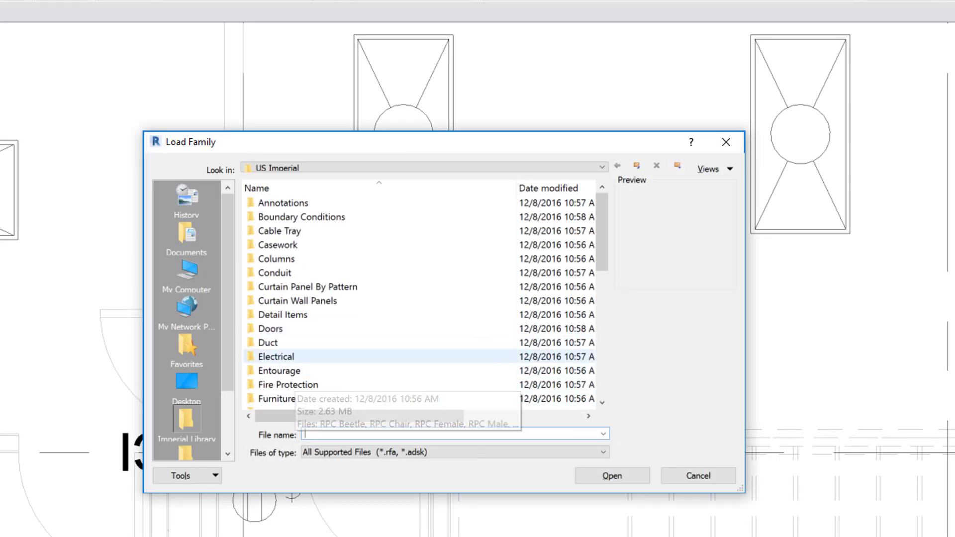
double_click(279, 357)
double_click(271, 217)
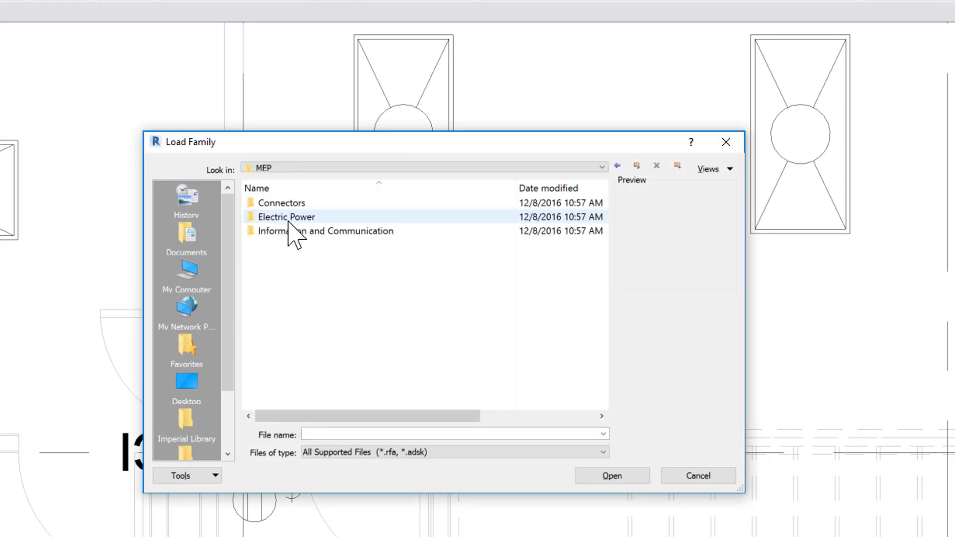
double_click(326, 217)
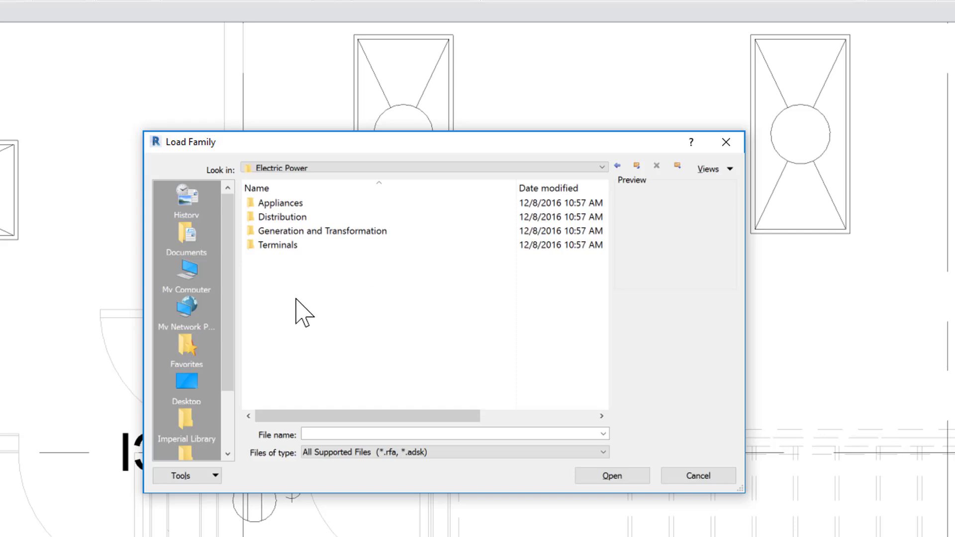
double_click(292, 219)
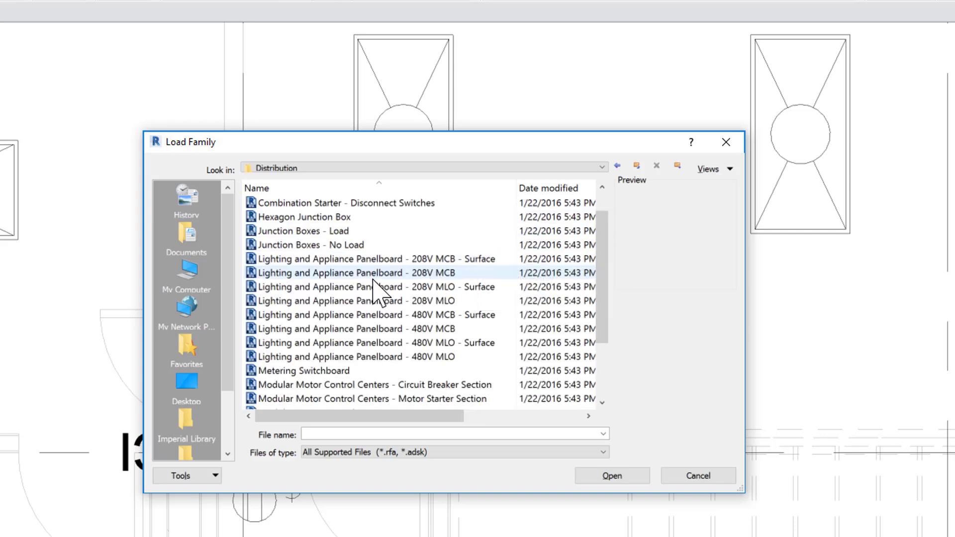
left_click(427, 273)
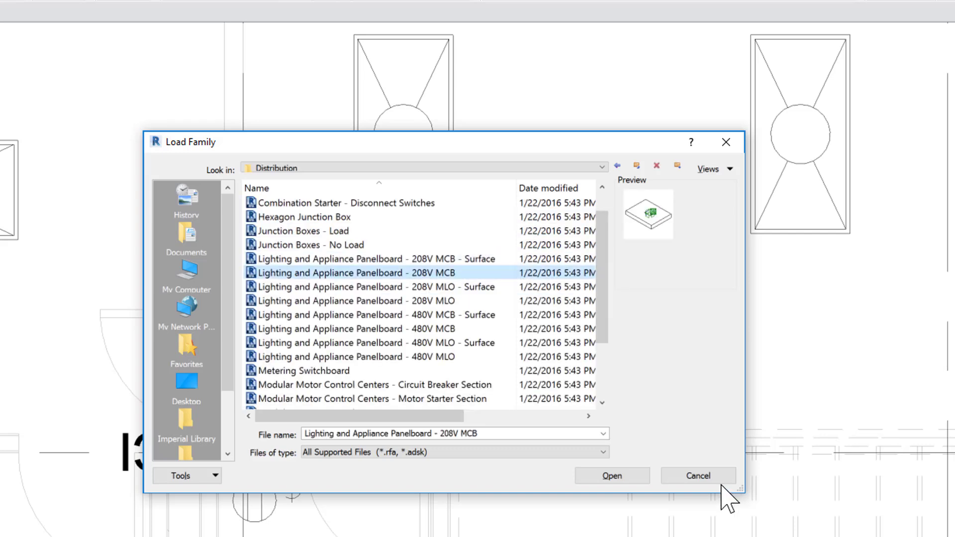
left_click(628, 479)
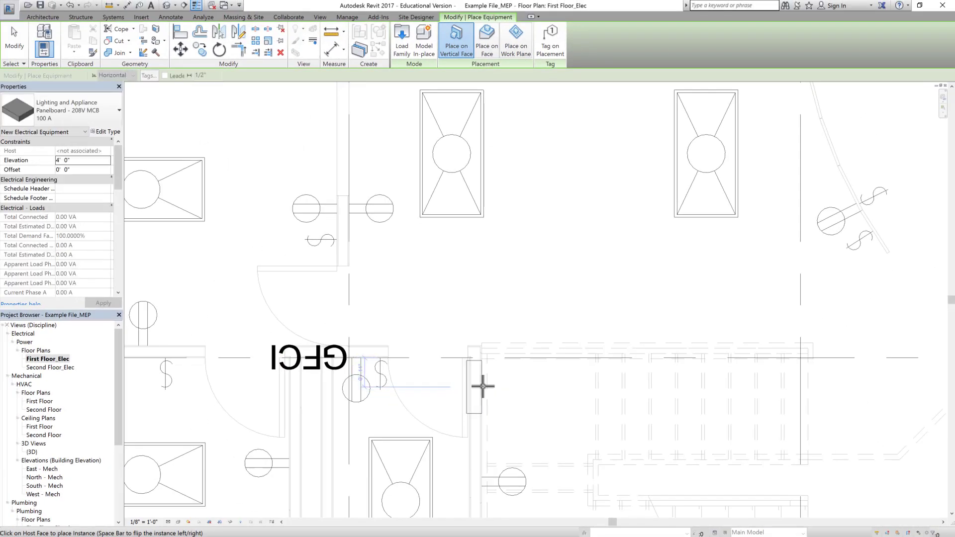
key("Escape")
key("Escape")
Place a 100 A Lighting and Appliance Panelboard - 208V MCB on the Second Floor_Elec plan, on the wall by the duplex receptacle above the door.
double_click(60, 369)
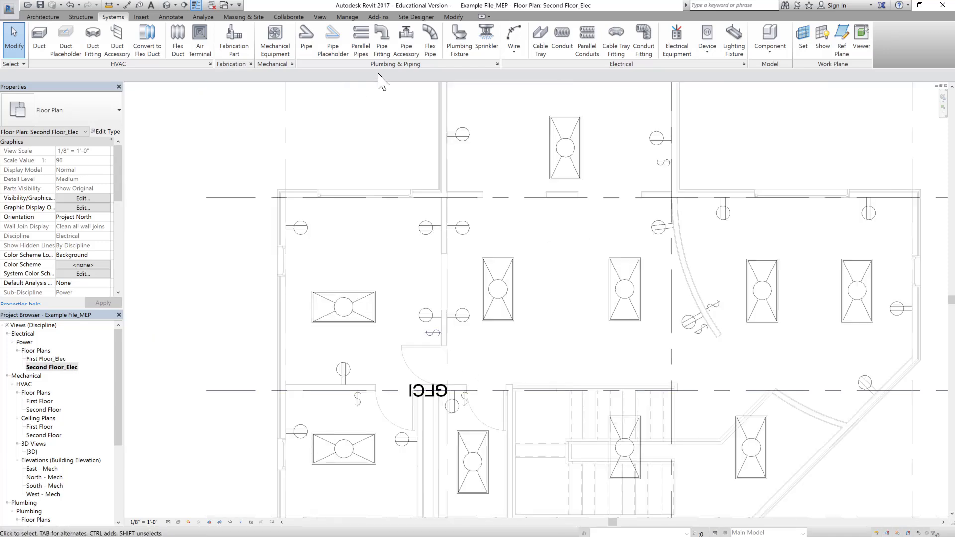
left_click(677, 42)
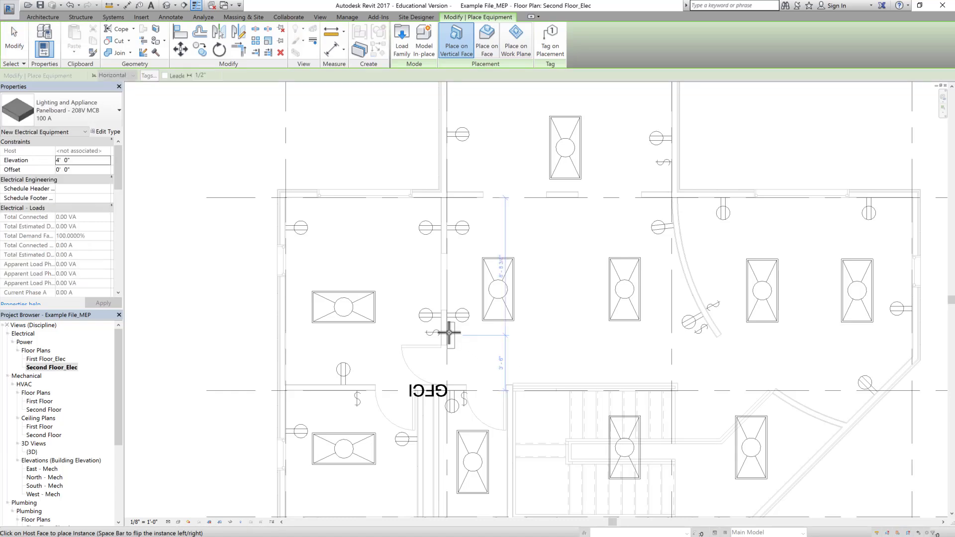
scroll(449, 332, "up", 5)
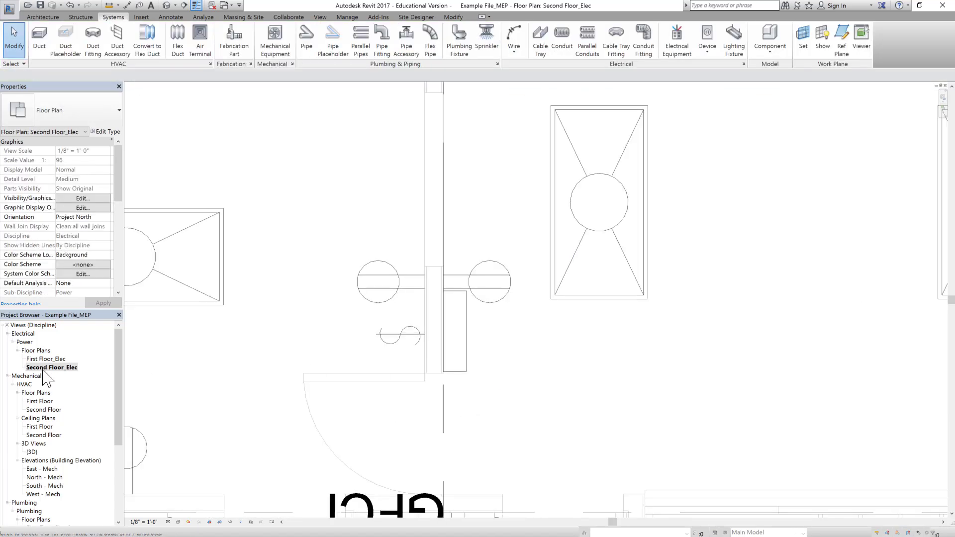
Create a power circuit on the First Floor_Elec plan from the northernmost troffer light between grids 2 and 3.
double_click(44, 360)
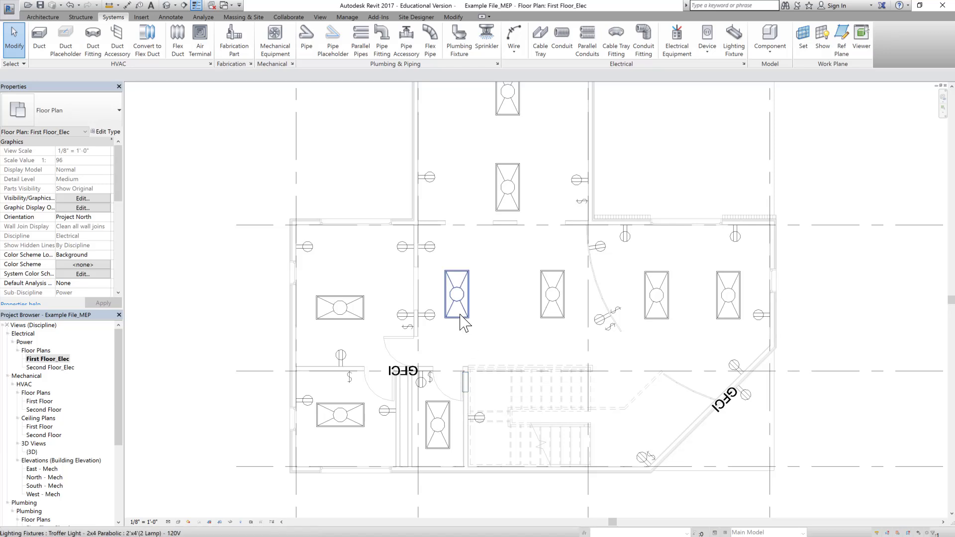
scroll(438, 286, "down", 3)
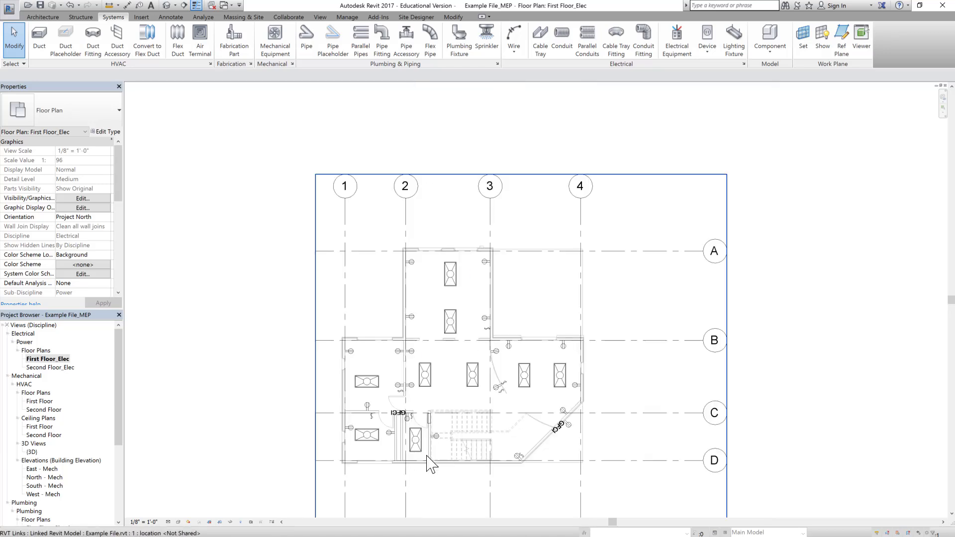
scroll(406, 266, "up", 2)
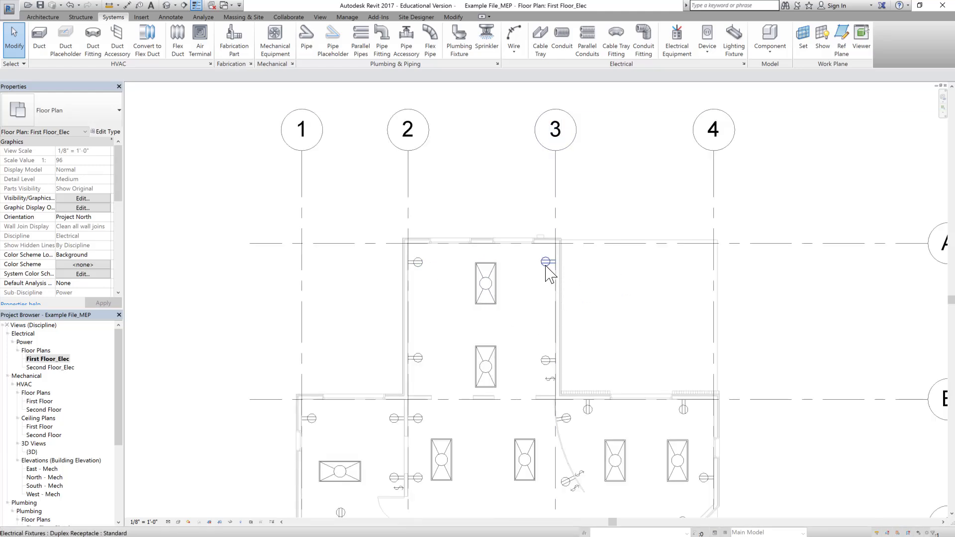
left_click(498, 313)
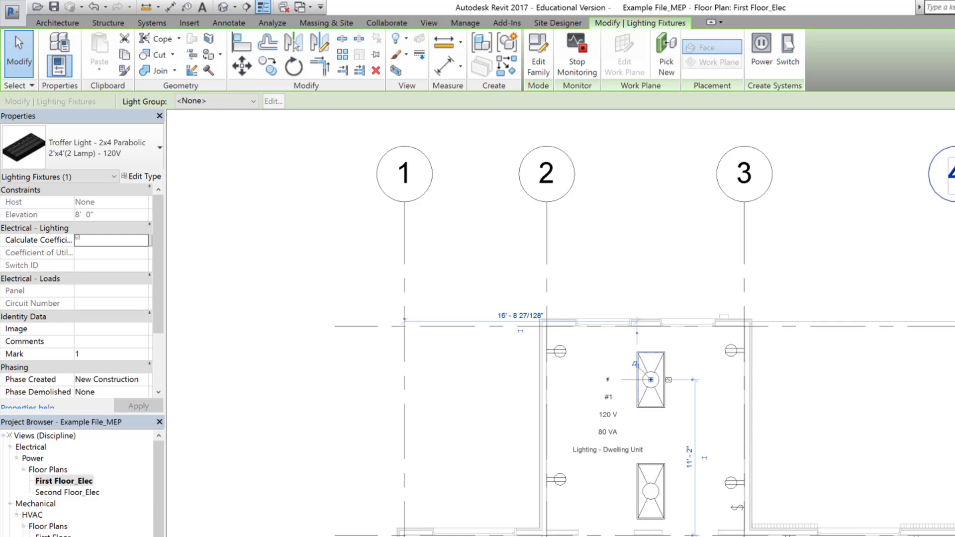
left_click(761, 50)
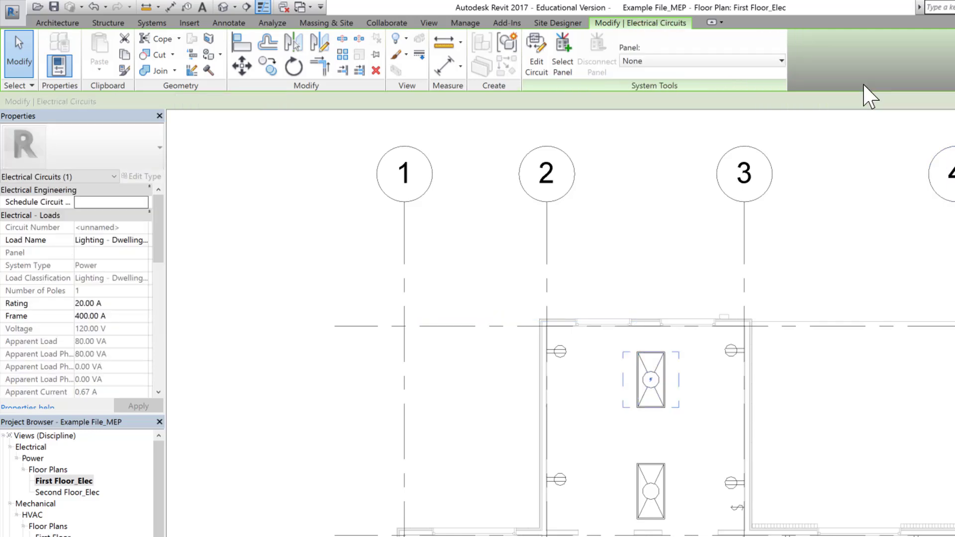
Edit the lighting circuit and add the other eight troffer lights on the first floor to it.
left_click(537, 54)
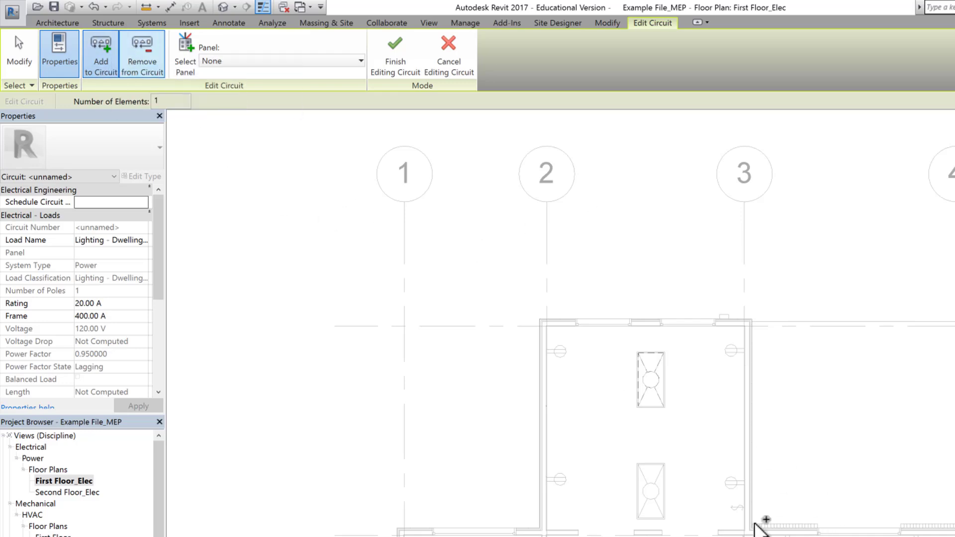
scroll(608, 277, "down", 3)
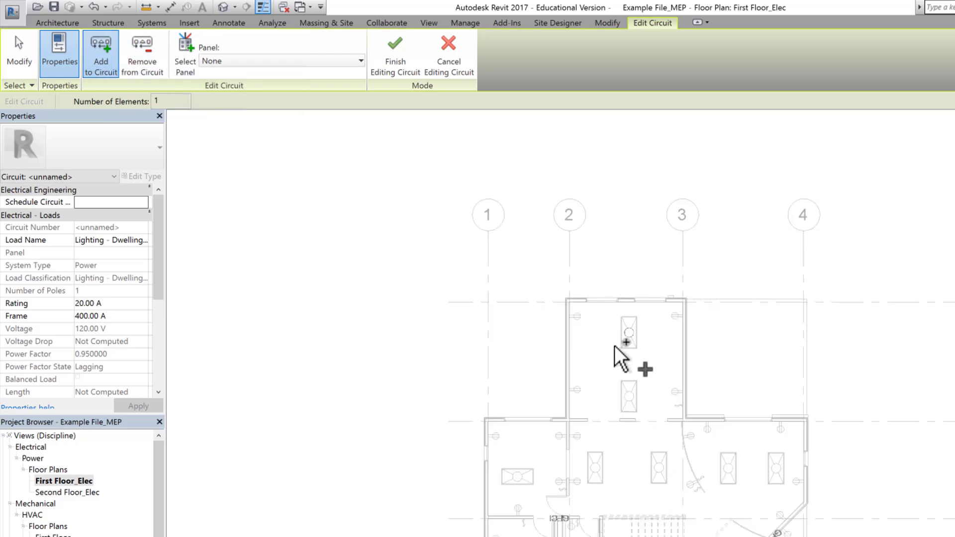
scroll(624, 438, "up", 2)
left_click(634, 391)
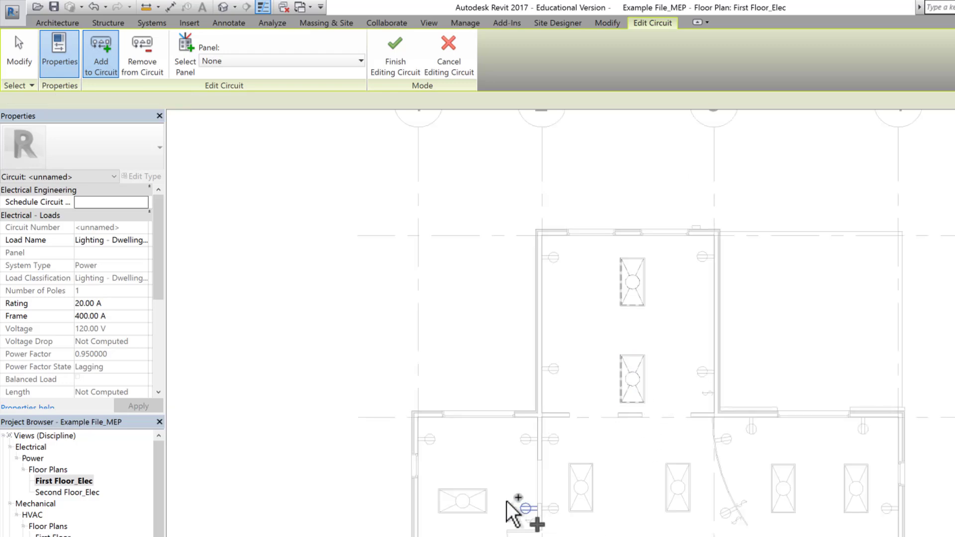
left_click(585, 508)
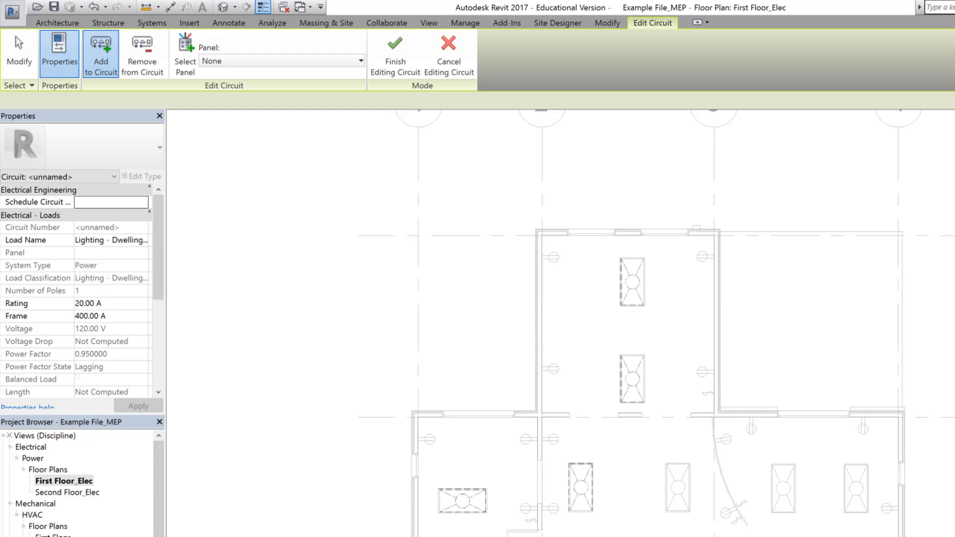
left_click(687, 508)
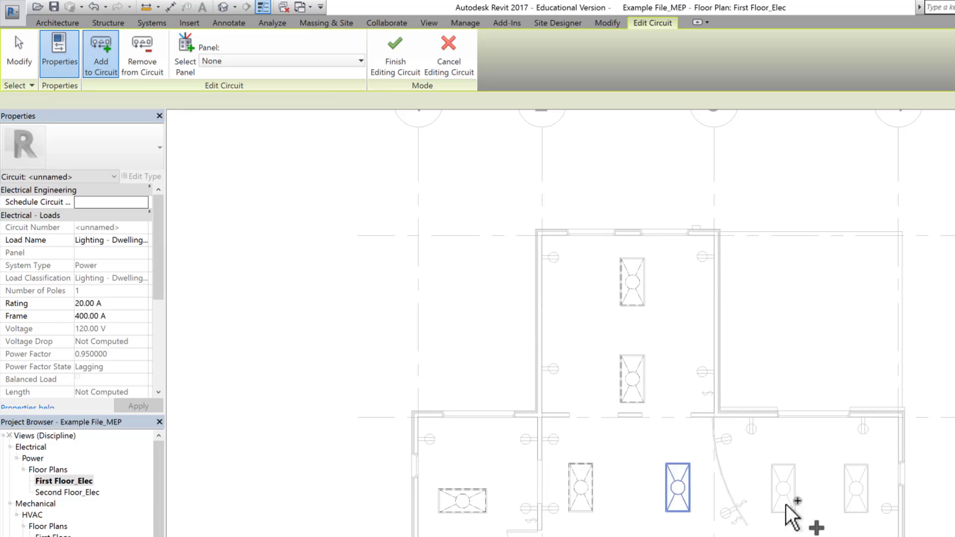
left_click(863, 497)
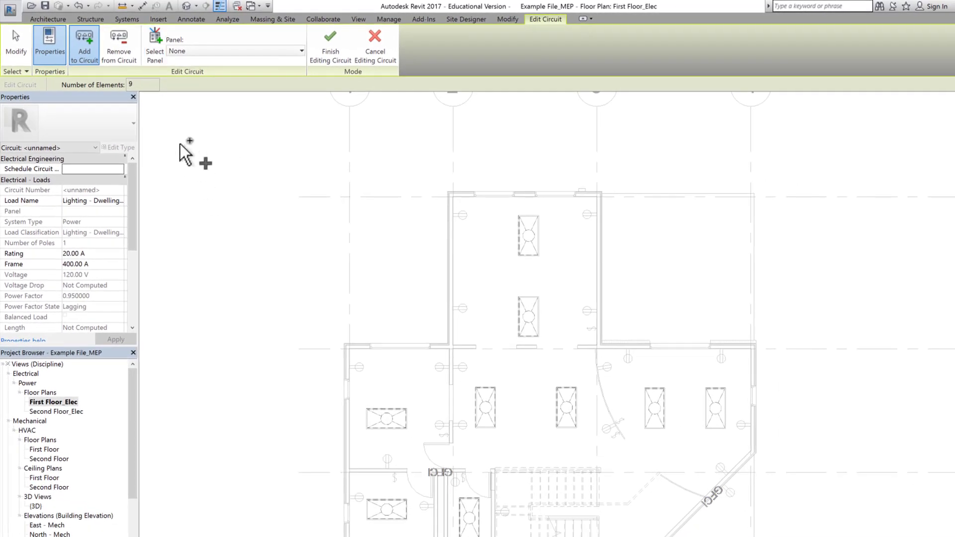
Assign the circuit to the 100 A panelboard on the wall beside the stairs and finish editing the circuit.
left_click(156, 58)
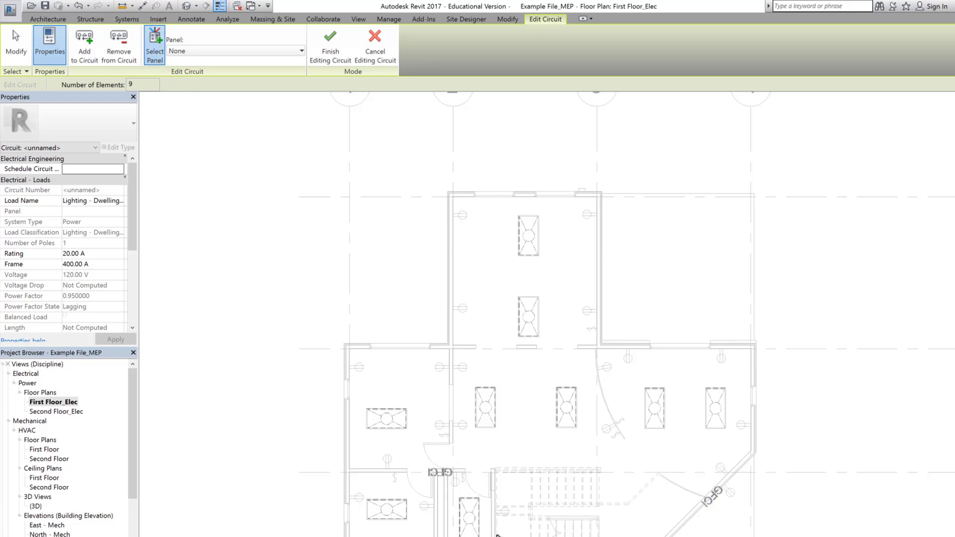
scroll(497, 535, "up", 3)
left_click(490, 454)
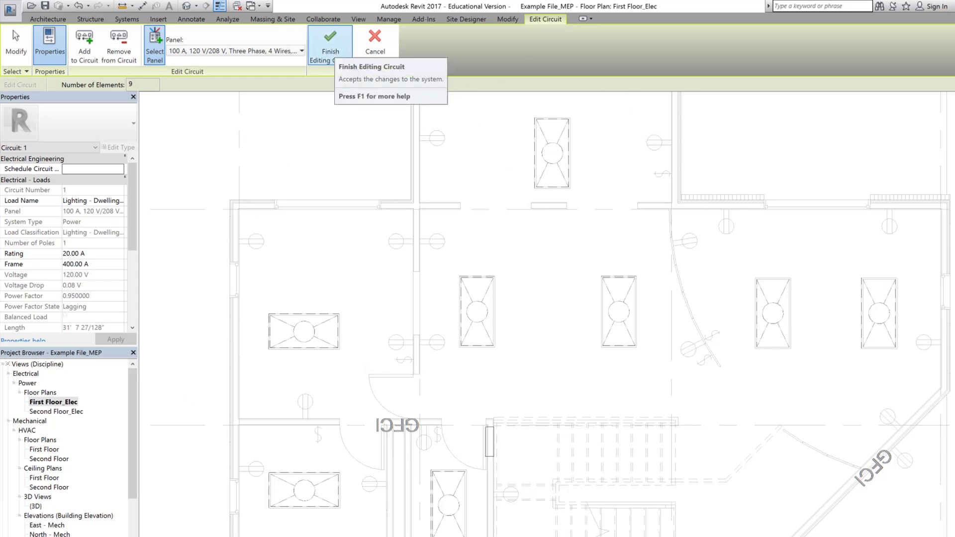
left_click(330, 49)
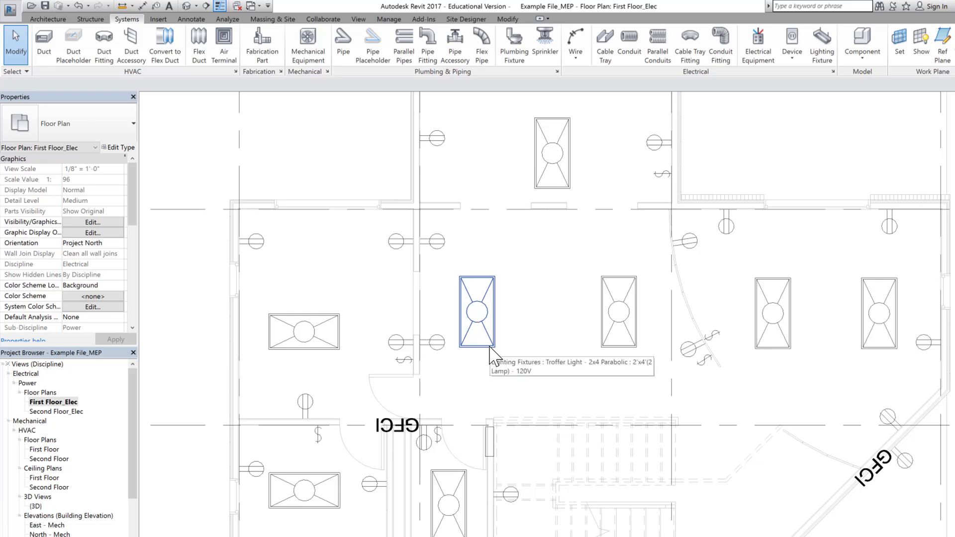
Select the whole first-floor lighting circuit through one of its troffer lights and convert it to arc wires.
key("Tab")
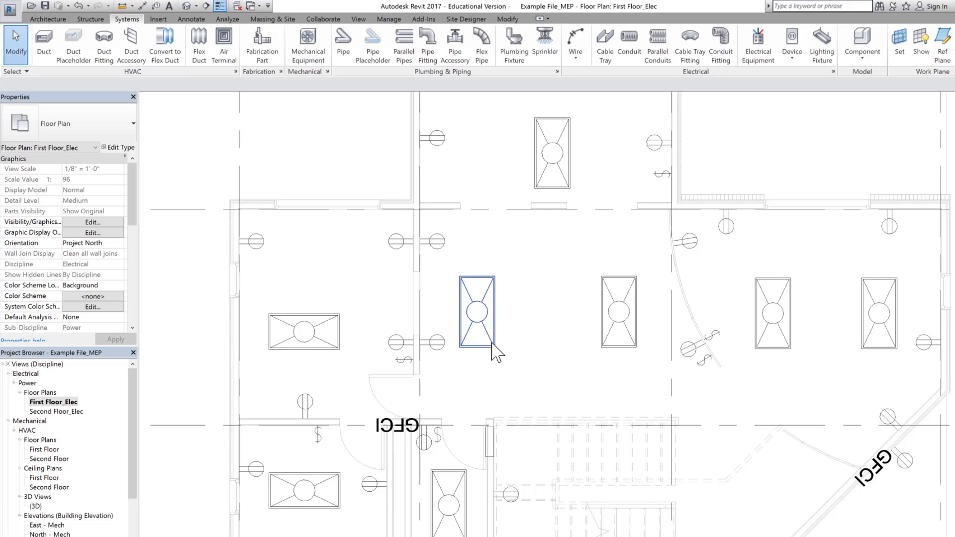
key("Tab")
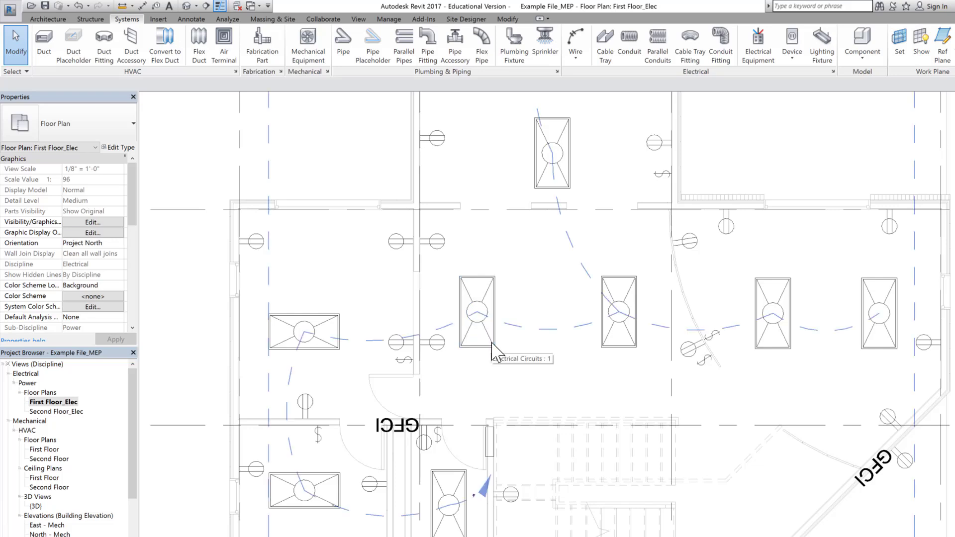
left_click(492, 344)
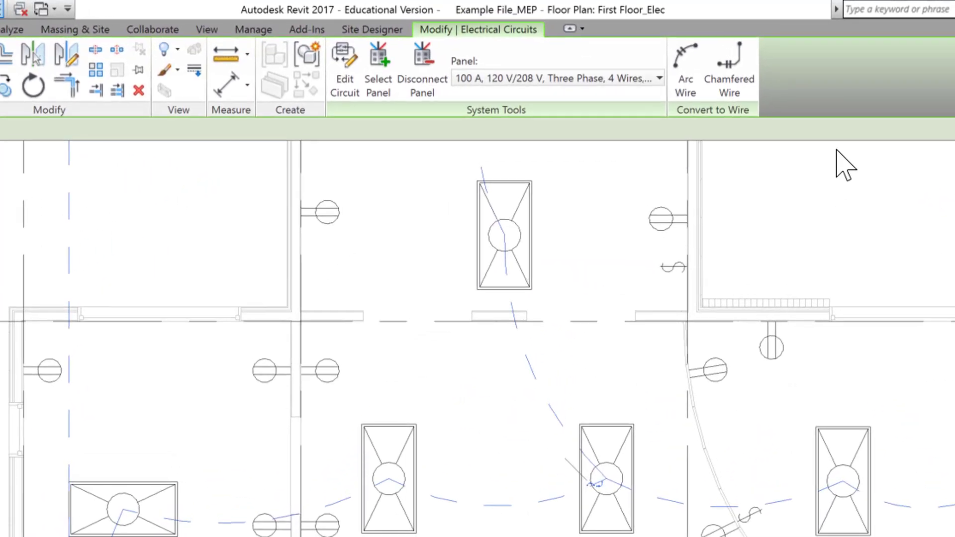
left_click(685, 69)
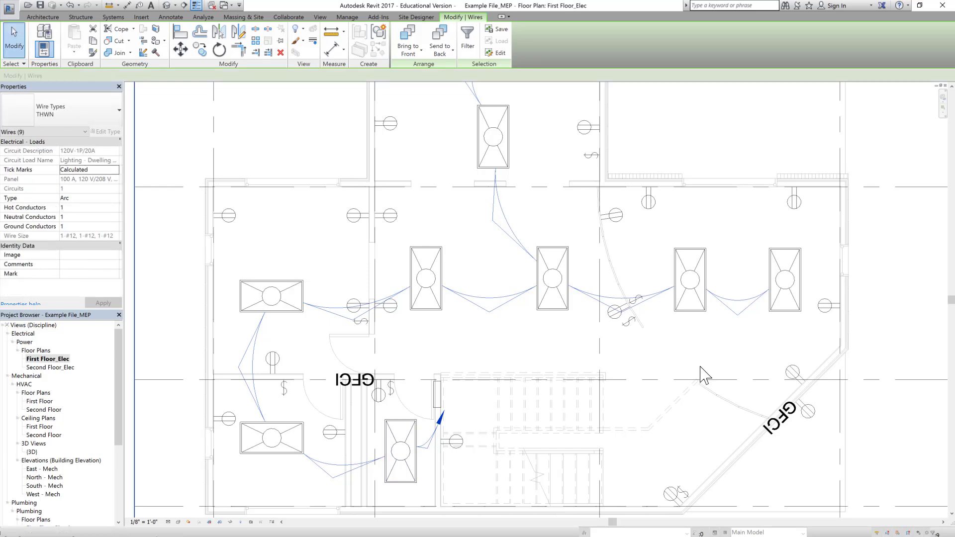
left_click(804, 479)
scroll(520, 350, "down", 2)
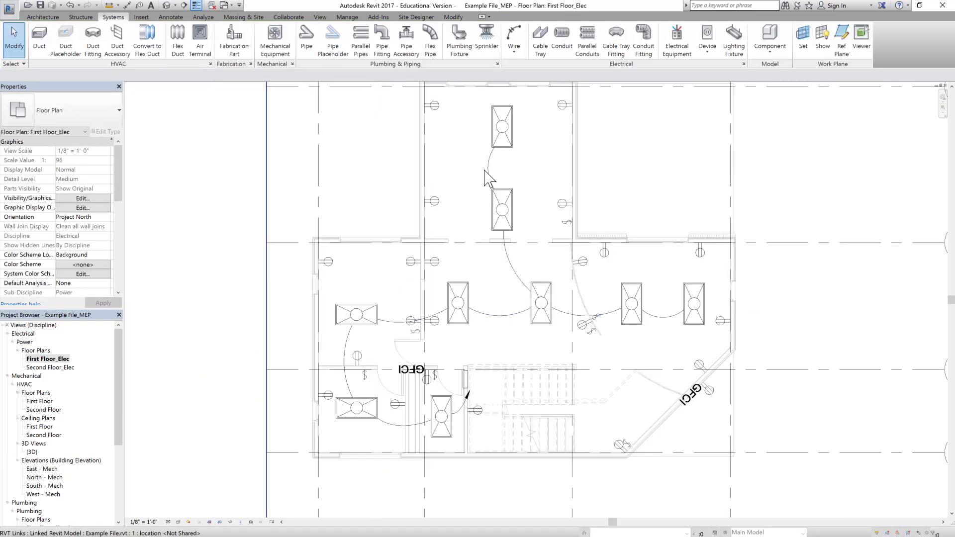
scroll(460, 416, "up", 2)
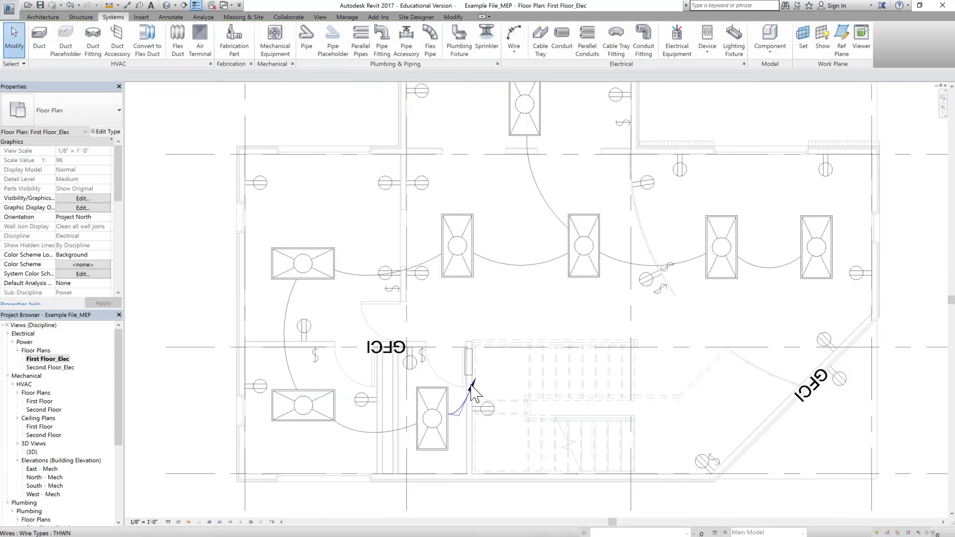
left_click(467, 353)
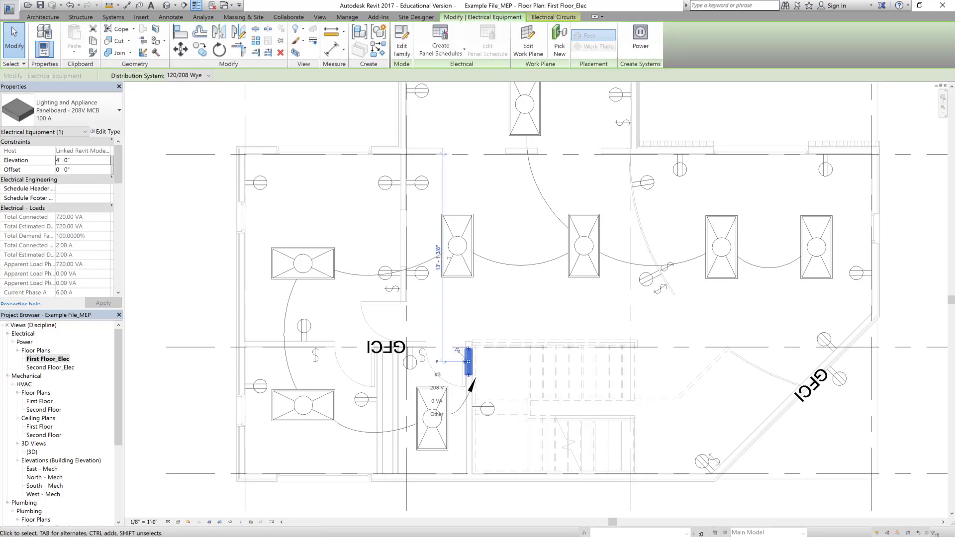
left_click(504, 334)
Create a power circuit from the northwest receptacle of the room between grids 2 and 3, and add that room's other three receptacles.
scroll(399, 411, "down", 2)
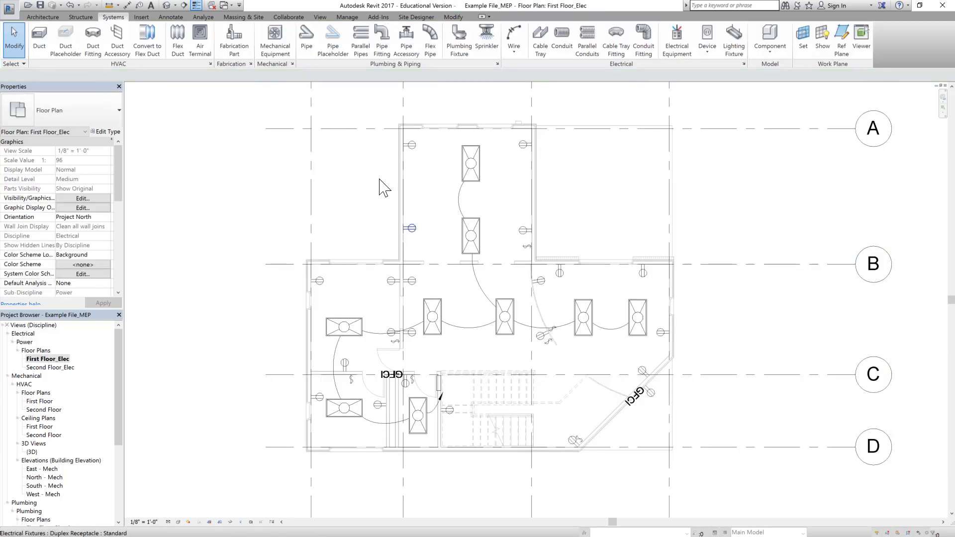
left_click(407, 146)
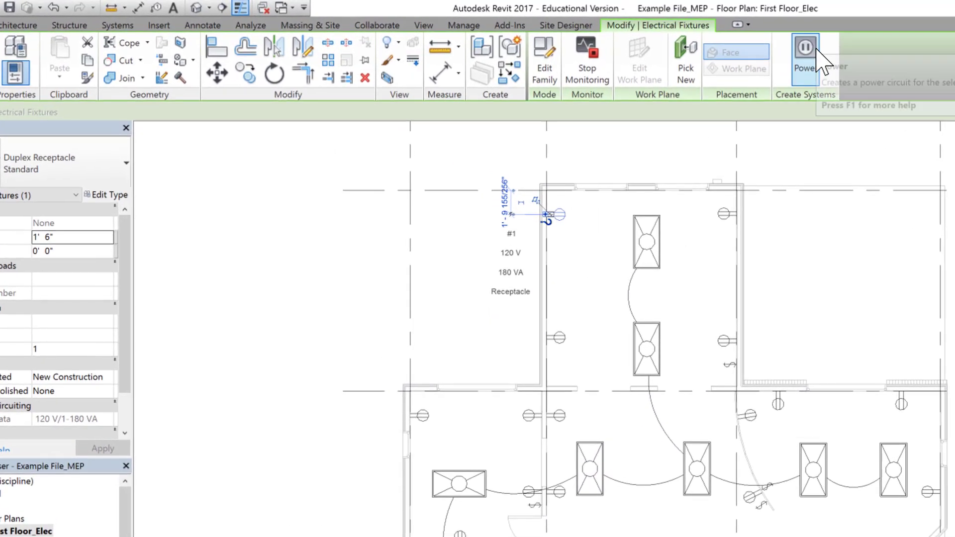
left_click(805, 50)
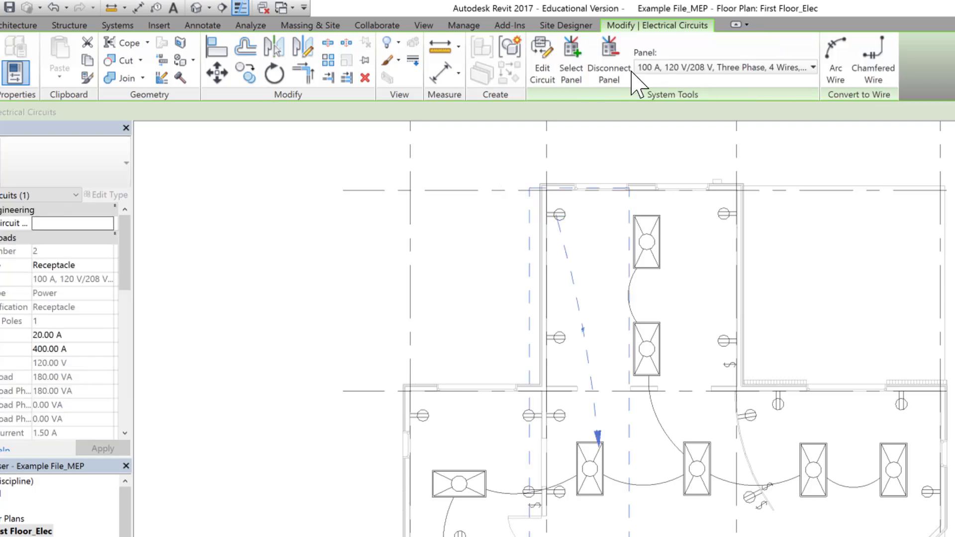
left_click(546, 75)
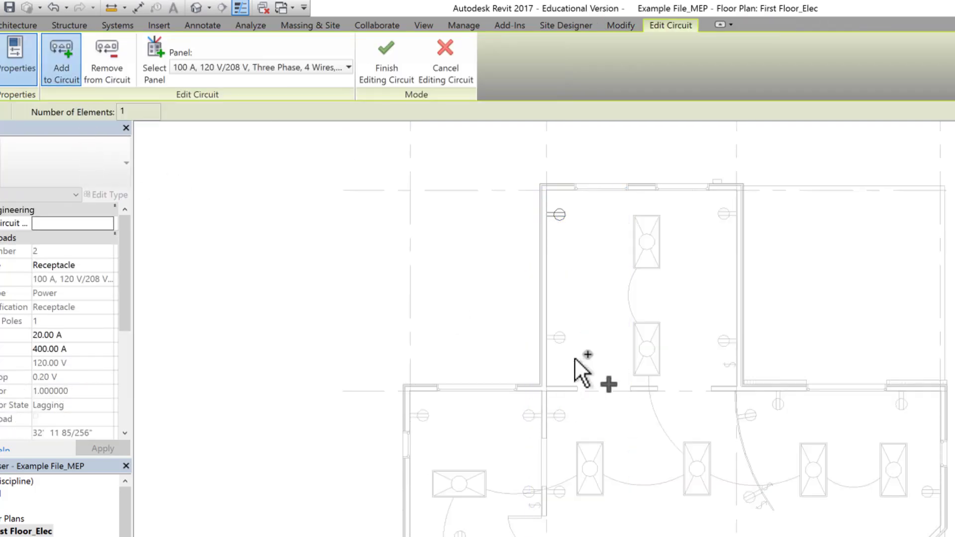
left_click(561, 338)
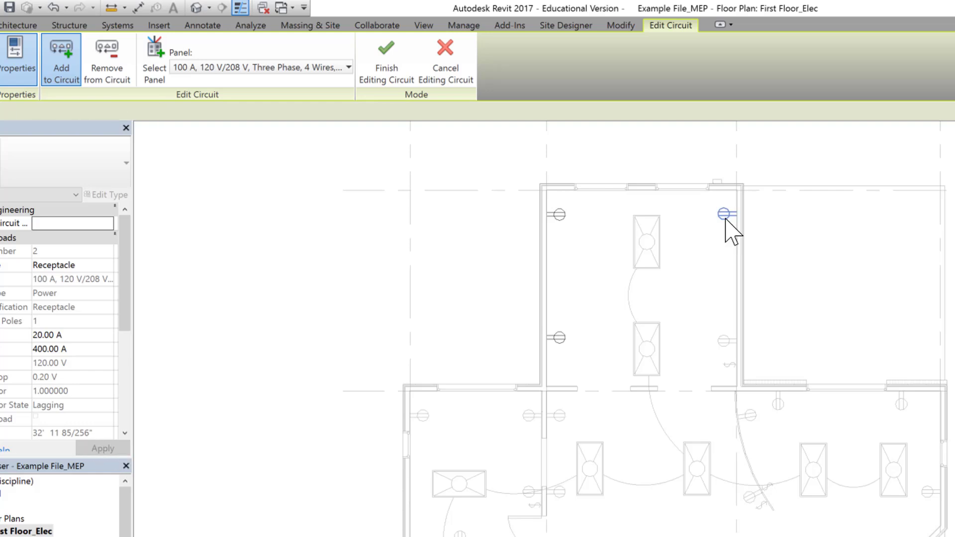
left_click(731, 341)
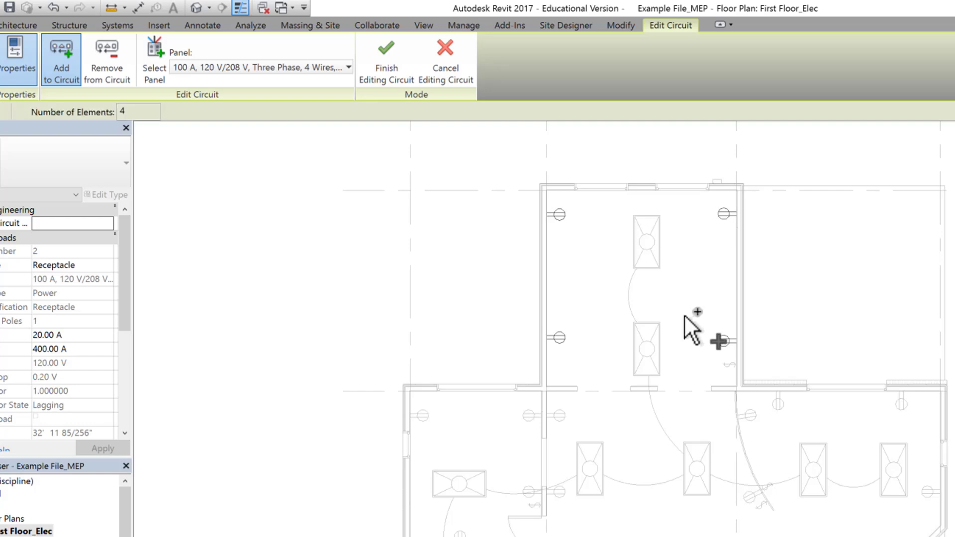
Assign the north room's receptacle circuit to the recently used 100 A, 120 V/208 V panel, finish editing and preview the circuit.
left_click(155, 62)
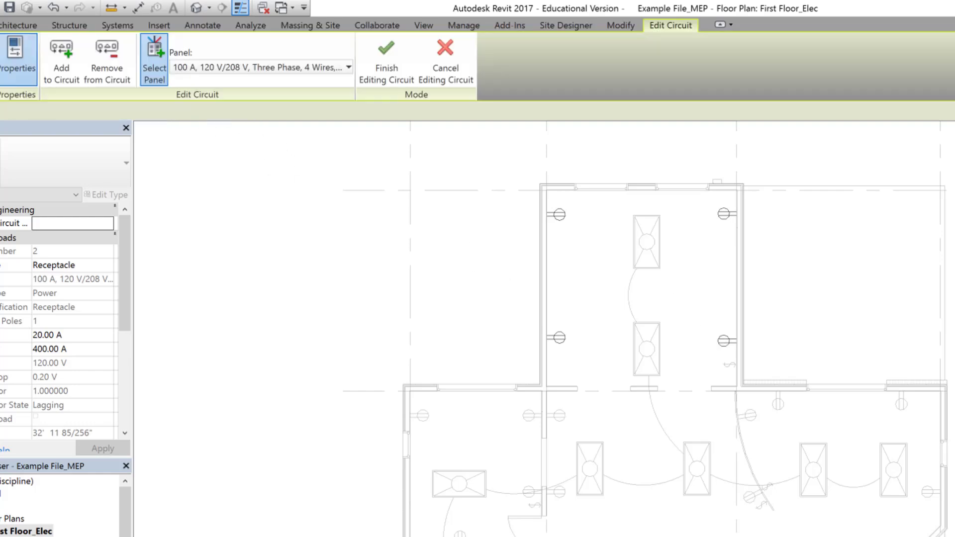
left_click(348, 67)
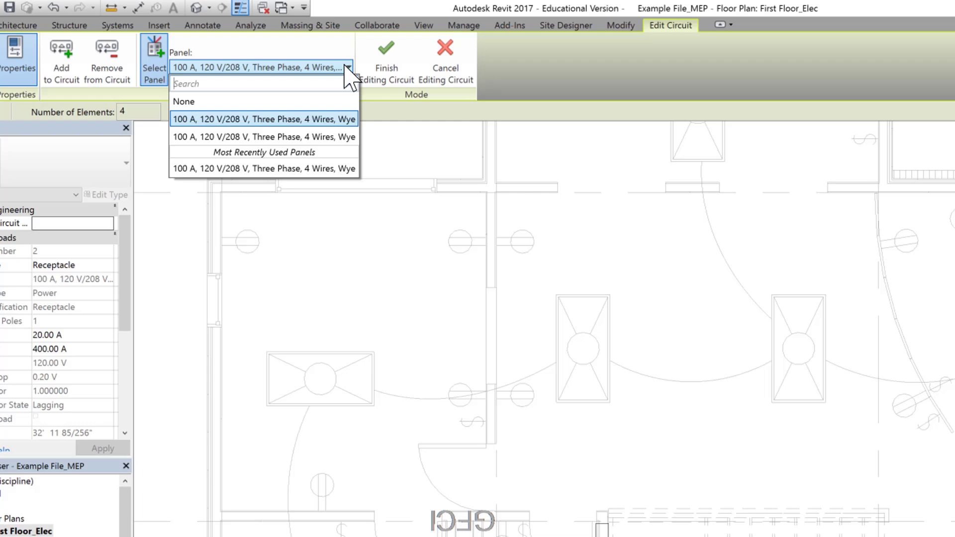
left_click(329, 169)
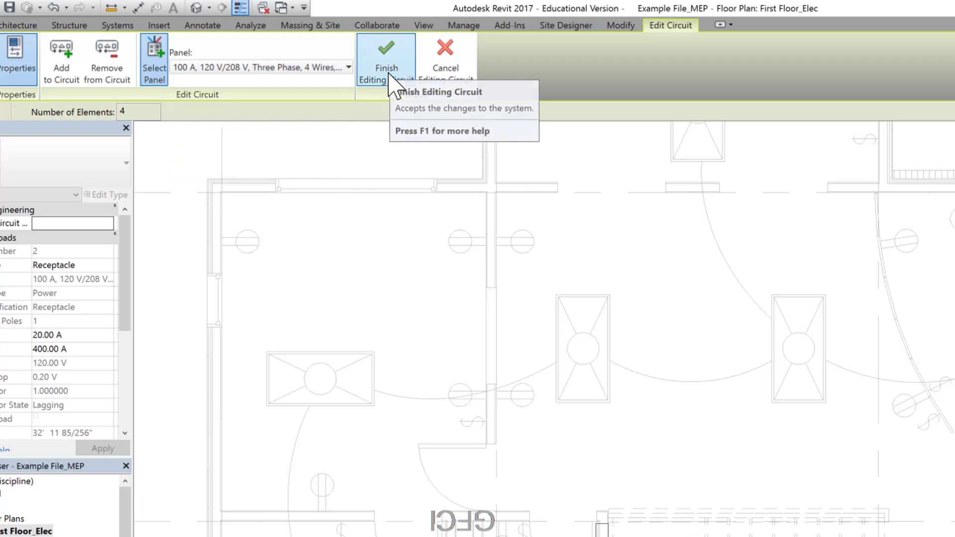
left_click(387, 56)
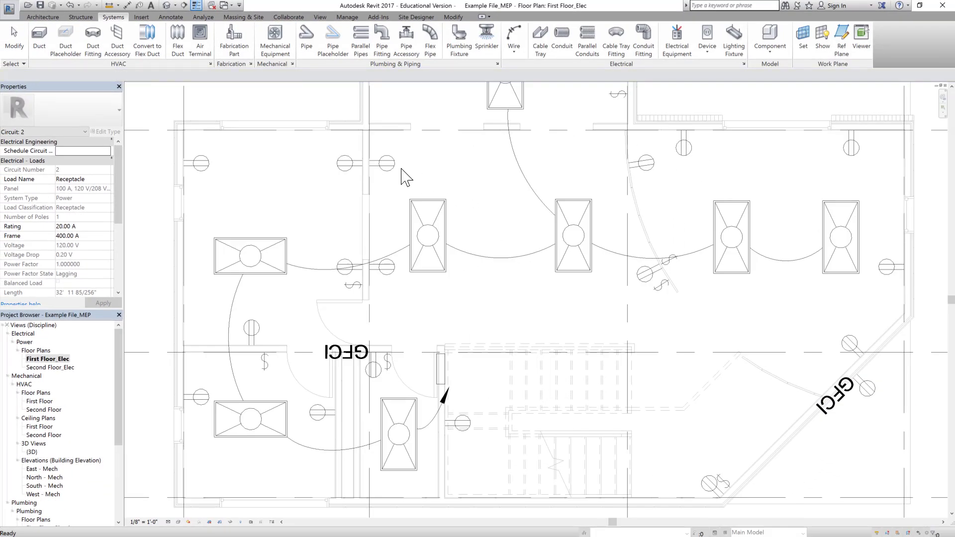
scroll(388, 165, "down", 2)
key("Escape")
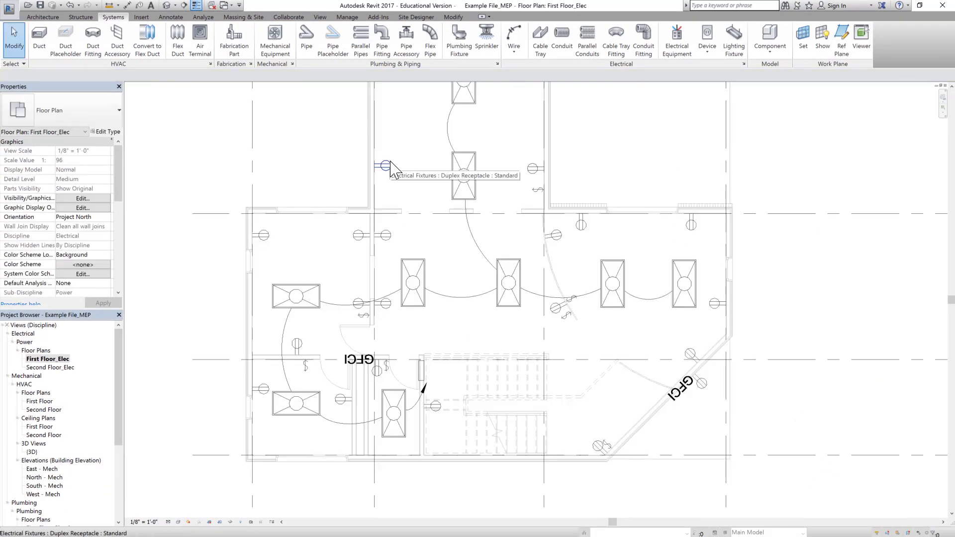
key("Tab")
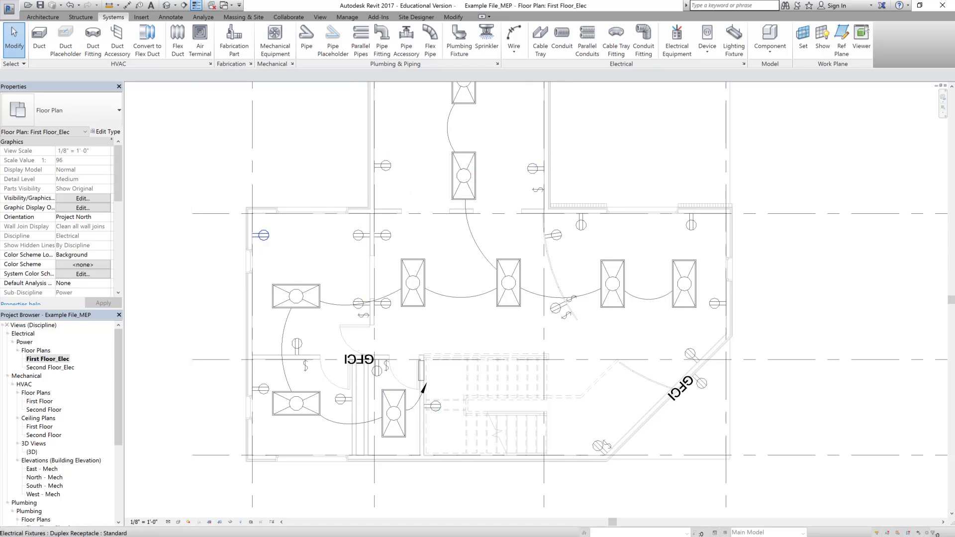
Create a power circuit from the northwest receptacle of the west room and add its northeast and south wall receptacles.
left_click(257, 236)
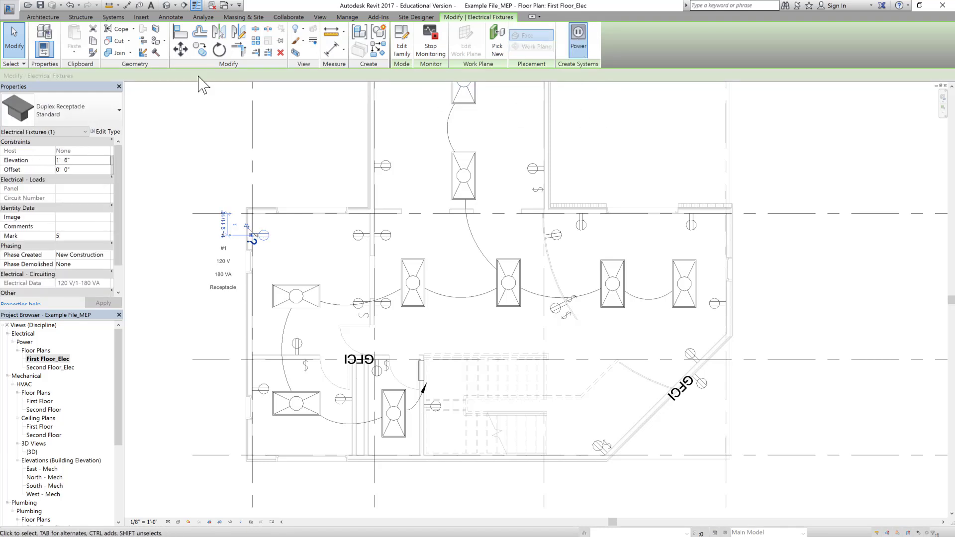
left_click(578, 39)
left_click(402, 40)
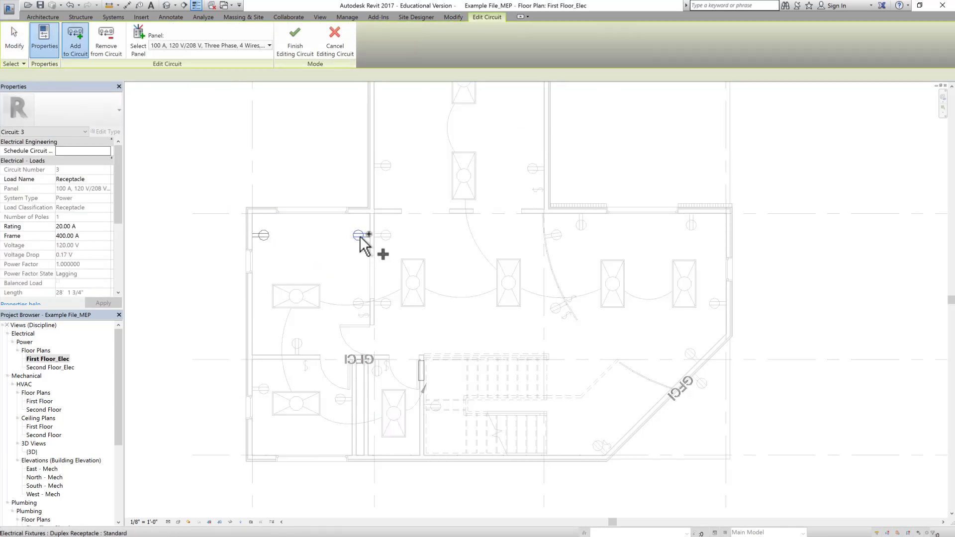
left_click(360, 238)
left_click(297, 347)
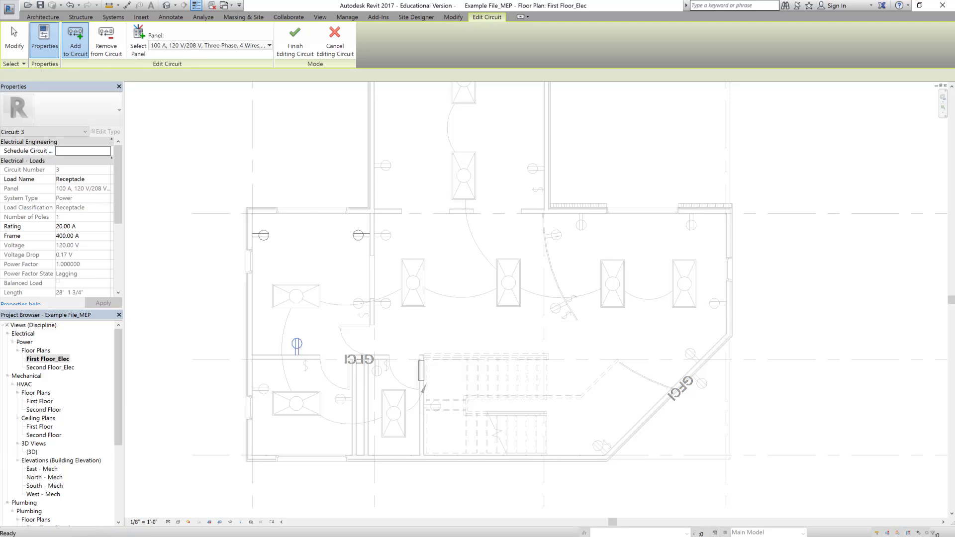
Assign the west room's receptacle circuit to the recently used 100 A, 120 V/208 V panel, finish editing and preview the circuit.
left_click(138, 42)
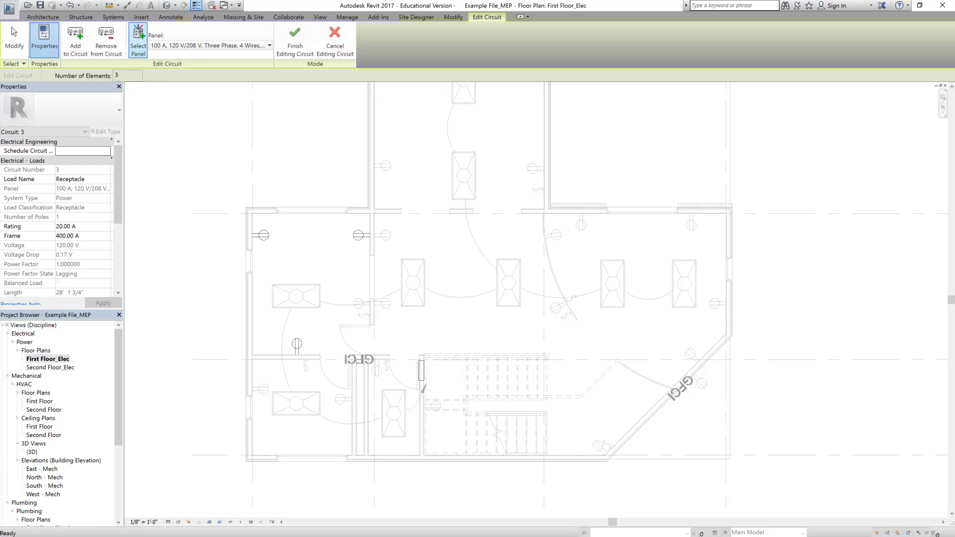
left_click(270, 45)
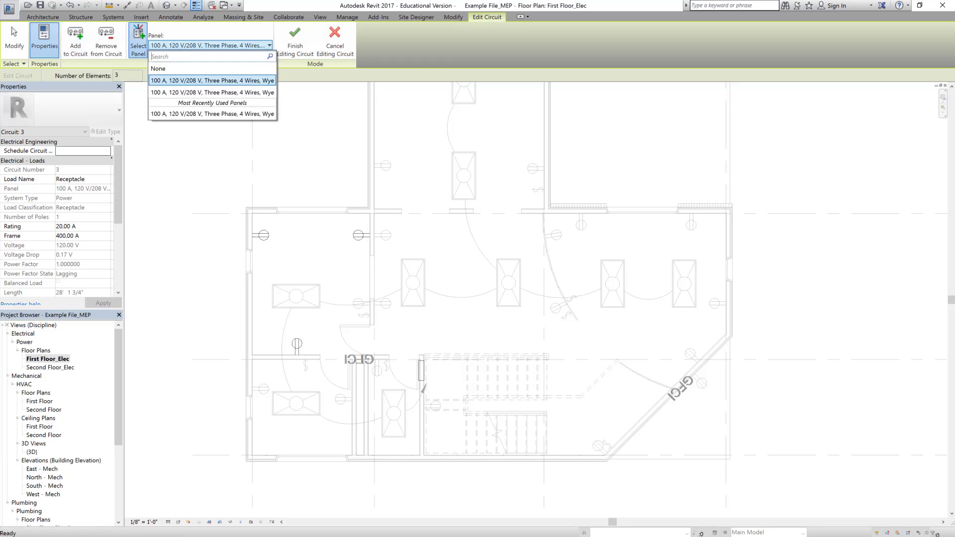
left_click(208, 114)
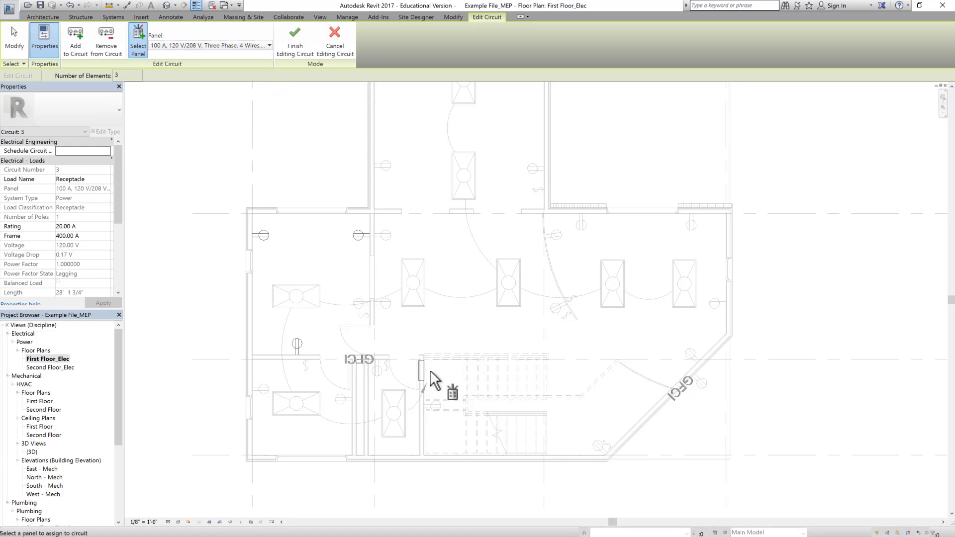
left_click(305, 34)
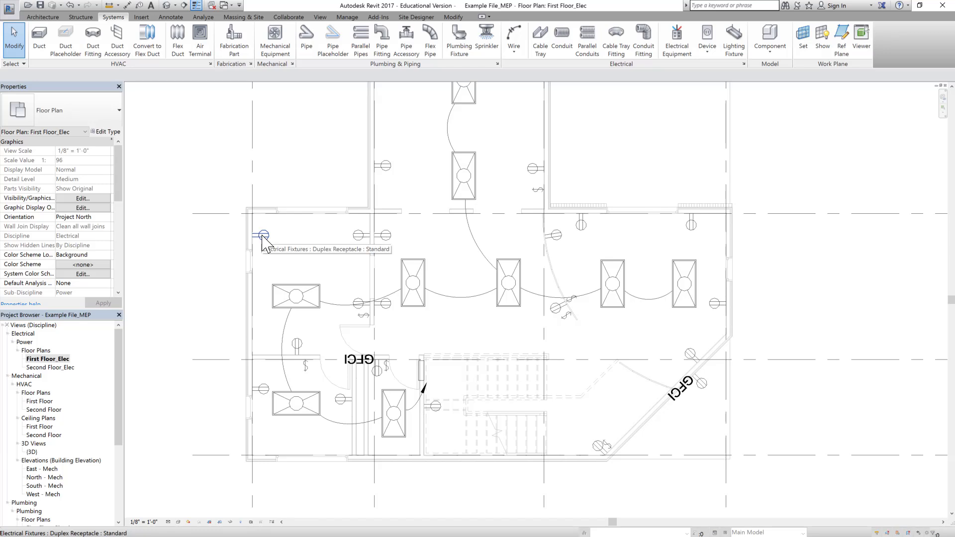
key("Tab")
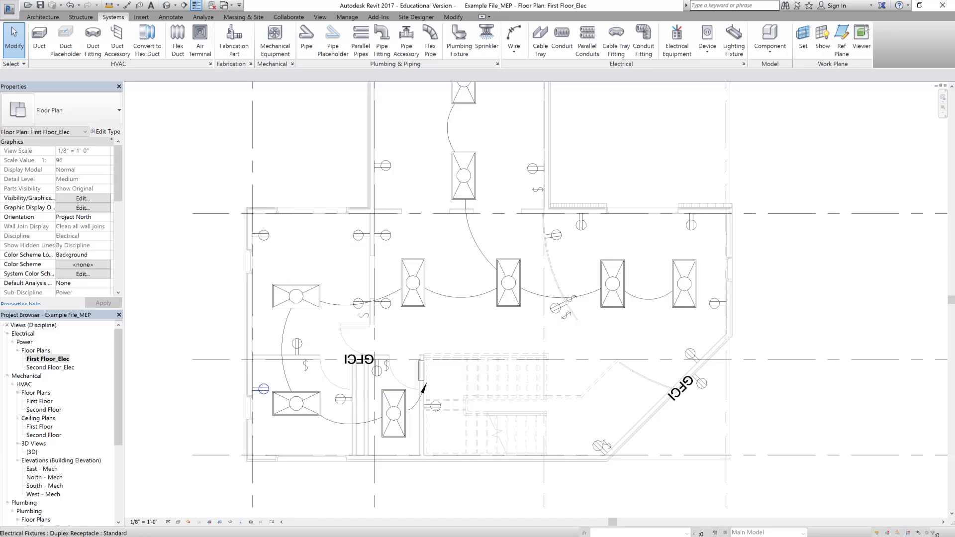
Create a power circuit from the west wall receptacle of the southwest room and add the receptacle on its east wall.
left_click(264, 388)
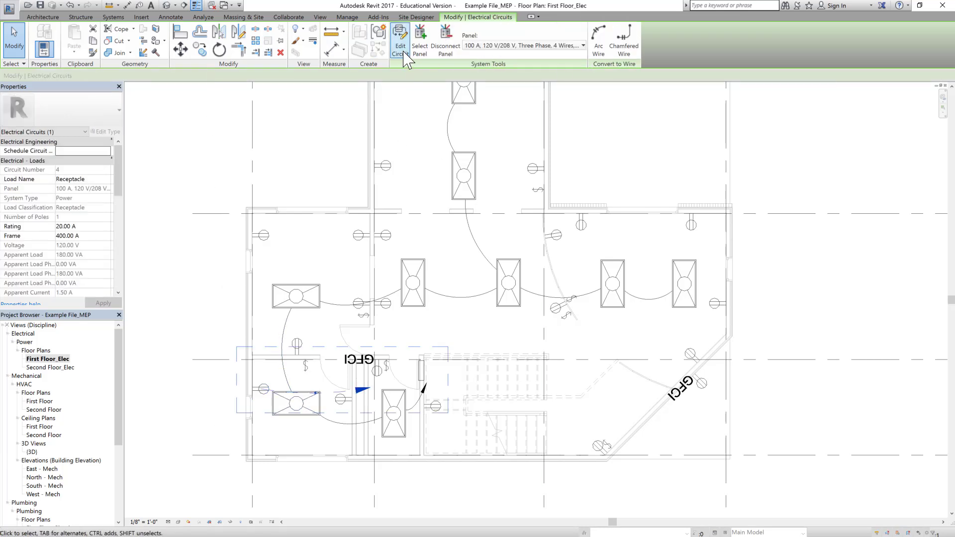
left_click(401, 47)
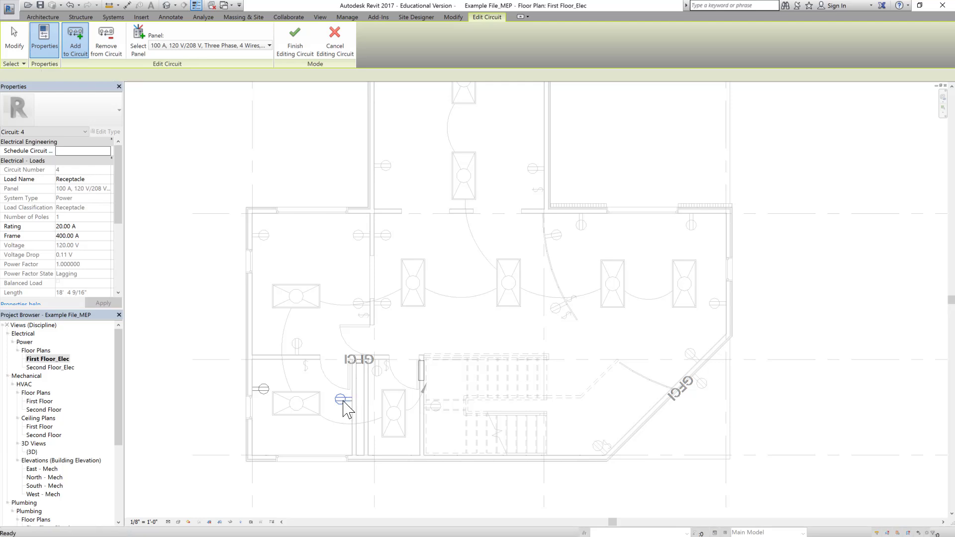
left_click(209, 45)
Assign the southwest room's receptacle circuit to the recently used 100 A, 120 V/208 V panel, finish editing and preview the circuit.
left_click(138, 42)
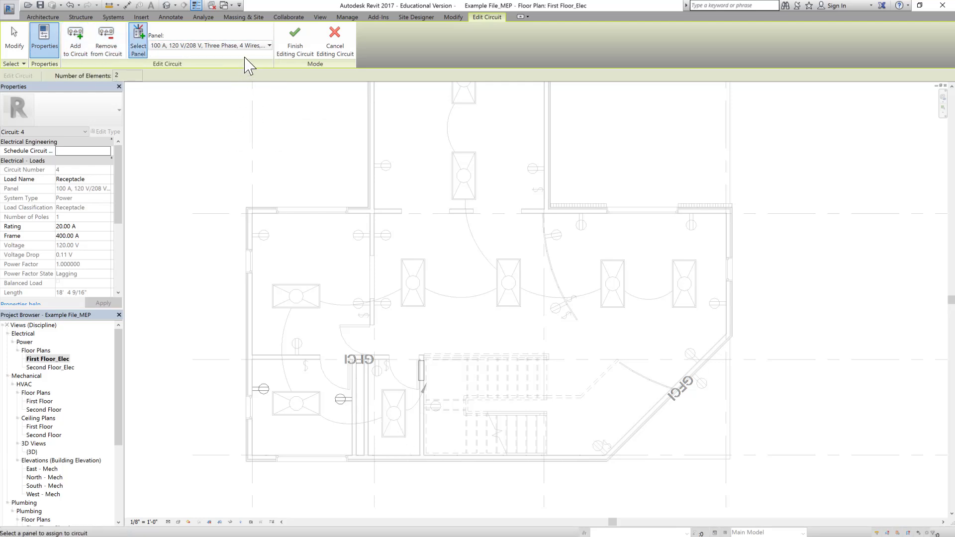
left_click(244, 46)
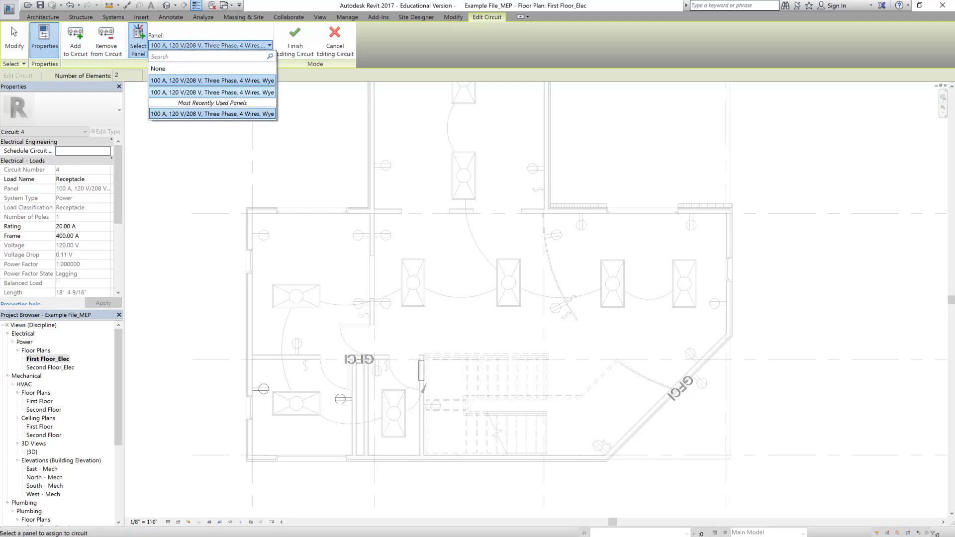
left_click(214, 114)
left_click(295, 43)
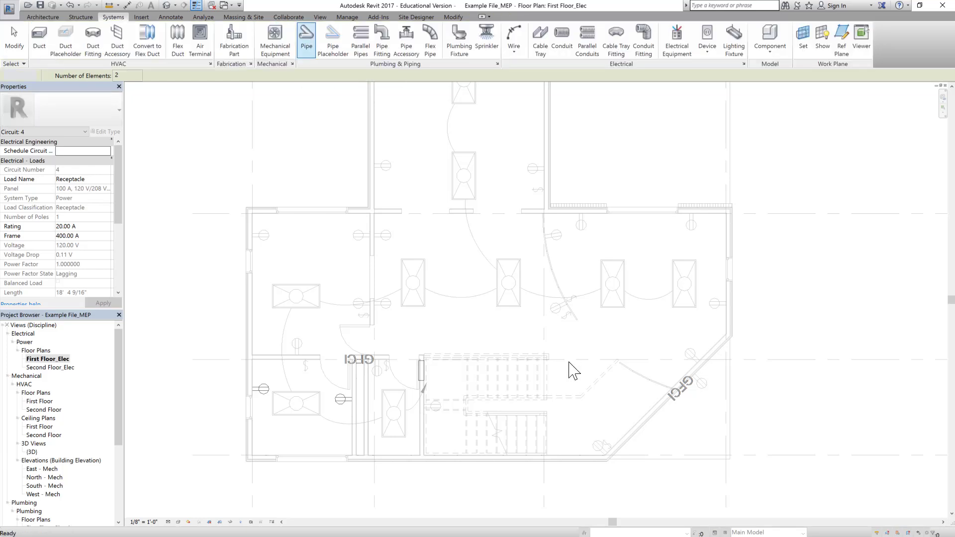
key("Escape")
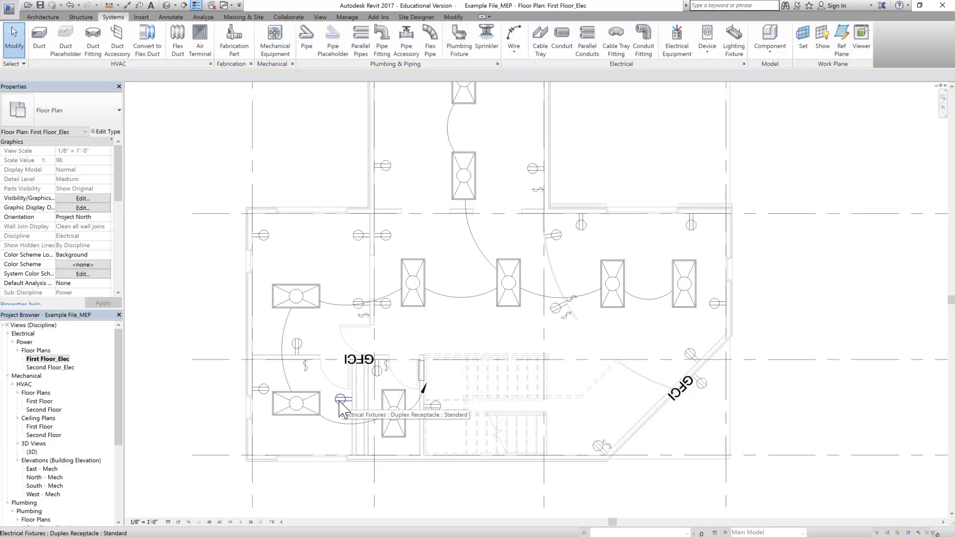
key("Tab")
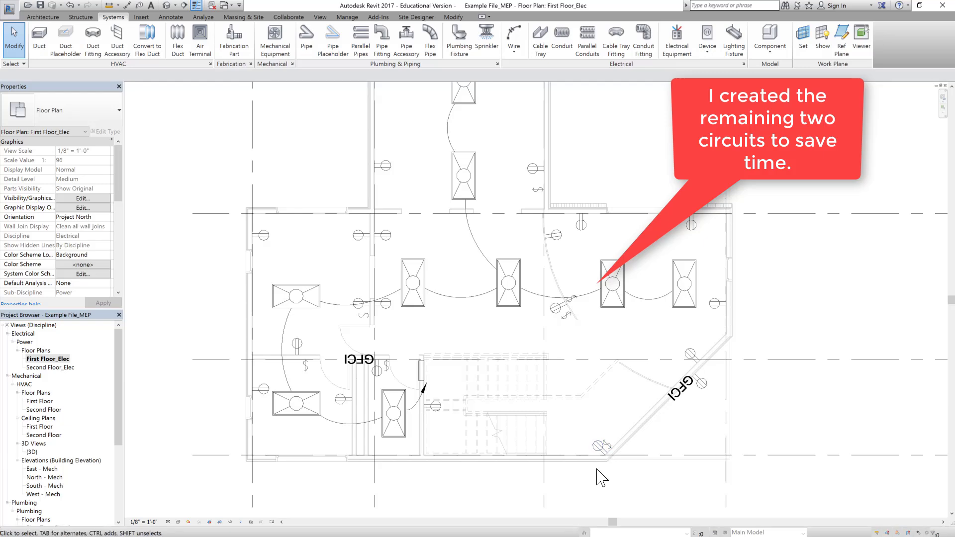
Add the receptacle at the south end of the diagonal wall to circuit 5, finish editing and preview the circuit.
scroll(601, 478, "up", 3)
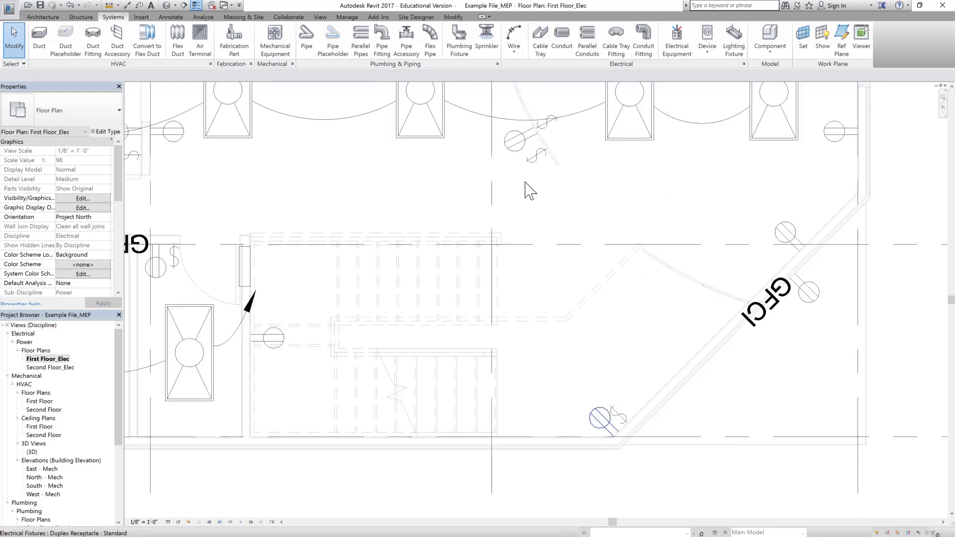
scroll(513, 159, "down", 2)
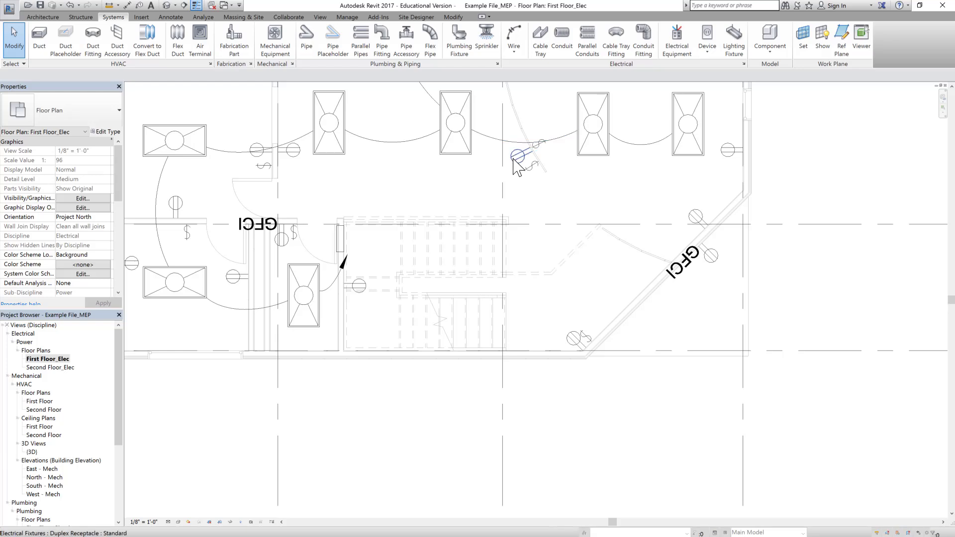
left_click(519, 157)
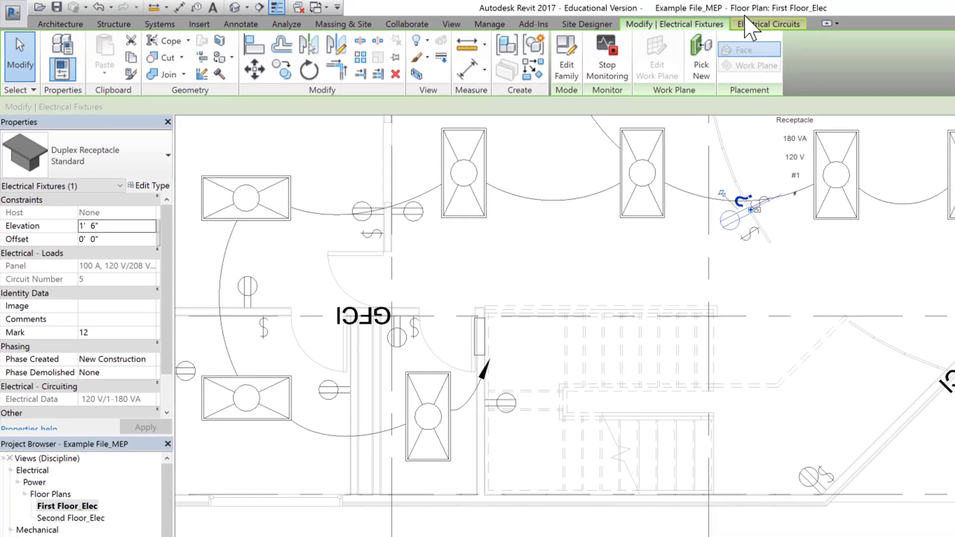
left_click(748, 23)
left_click(247, 68)
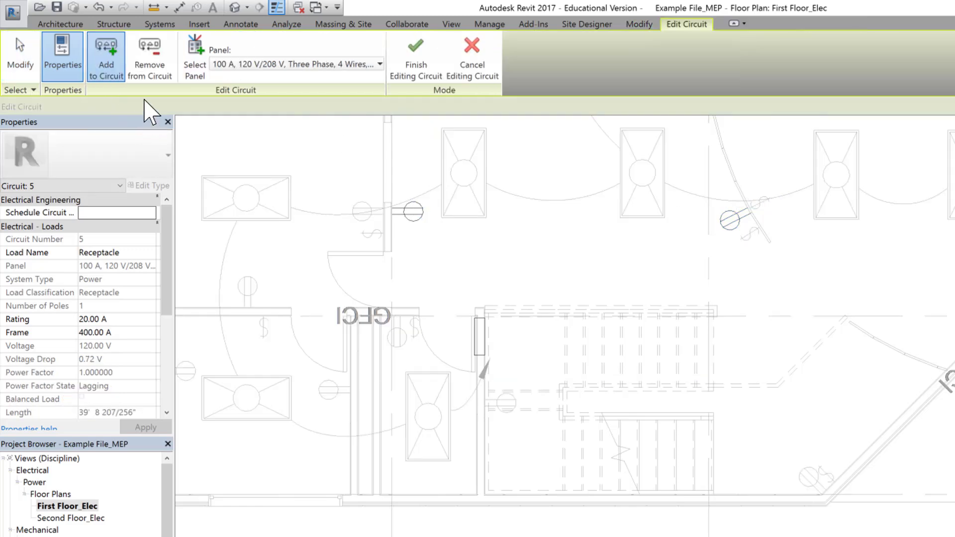
left_click(809, 477)
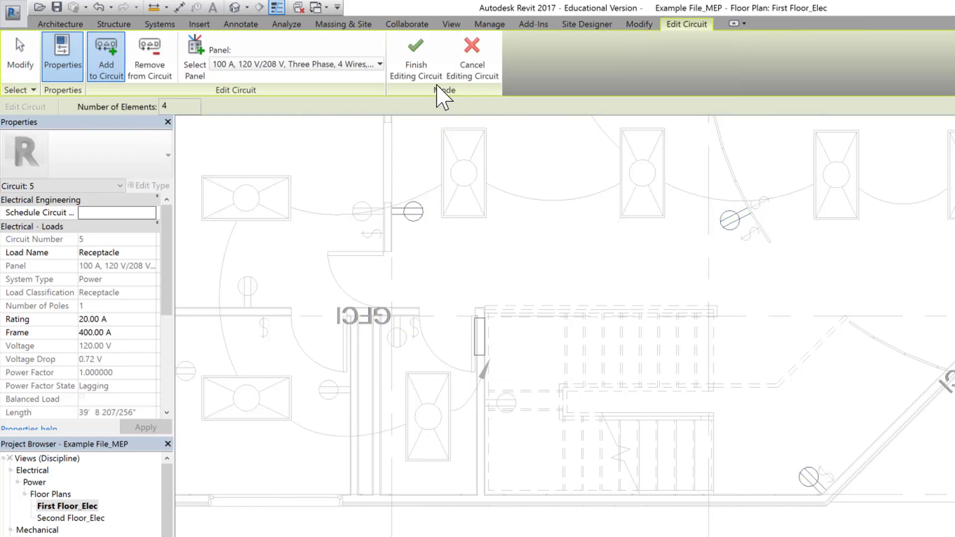
left_click(429, 80)
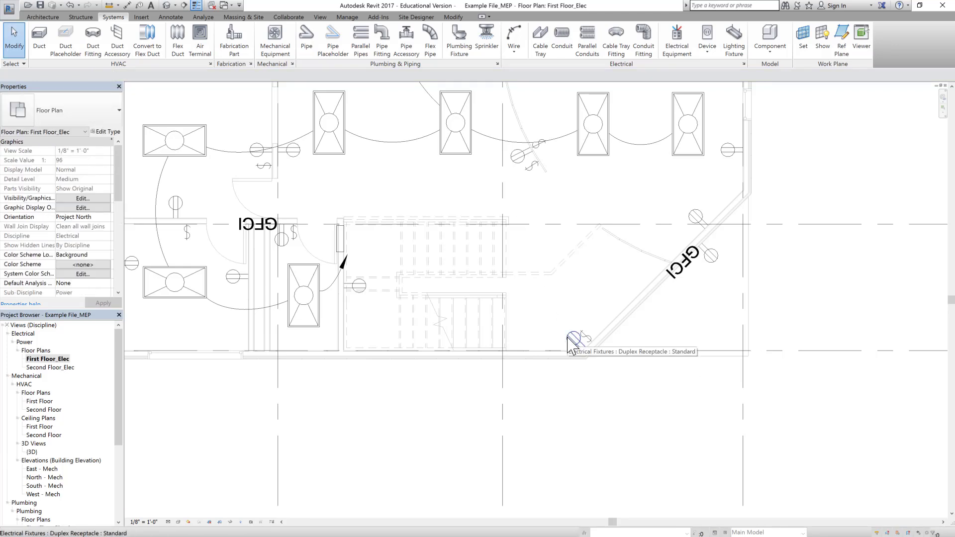
key("Tab")
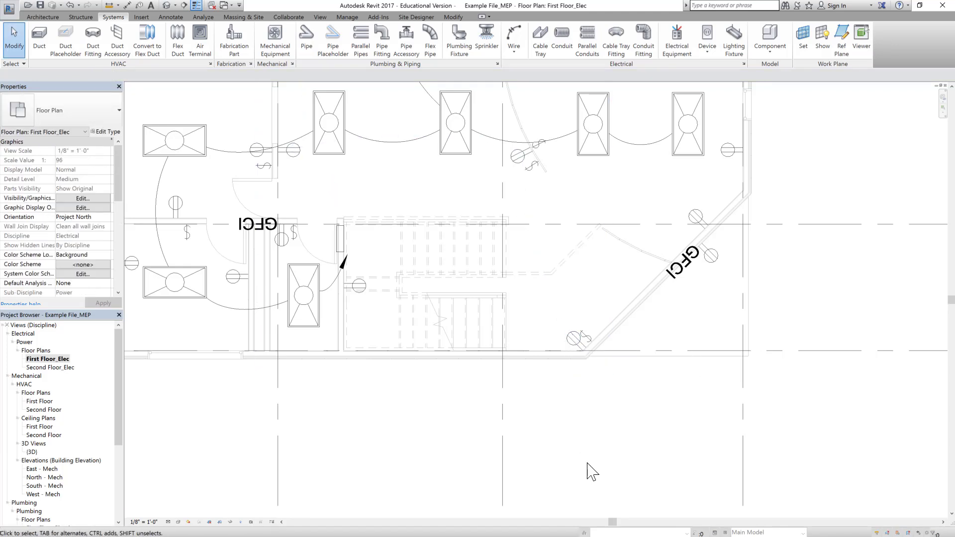
Create a switch system from the north room's northern light fixture and add the room's southern fixture to it.
scroll(592, 470, "down", 3)
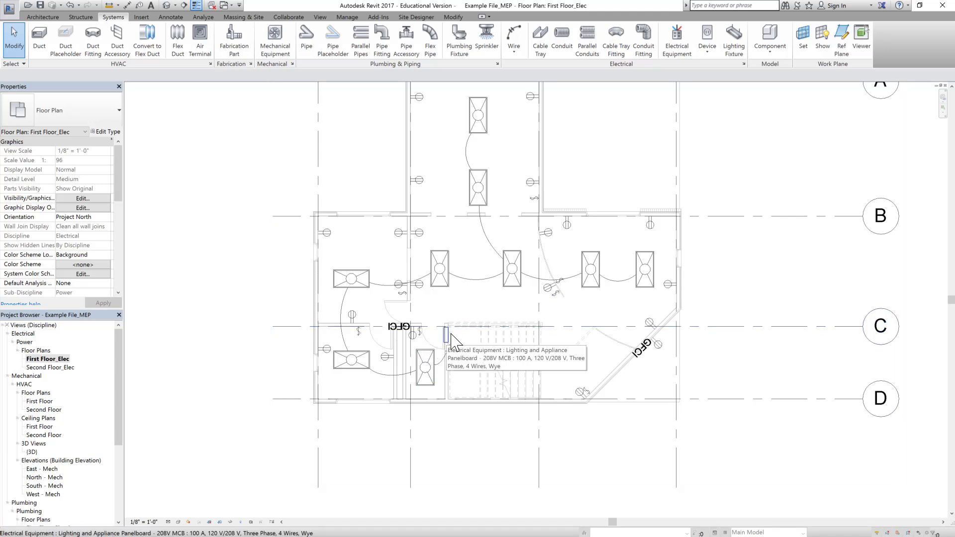
middle_click_drag(467, 271, 461, 343)
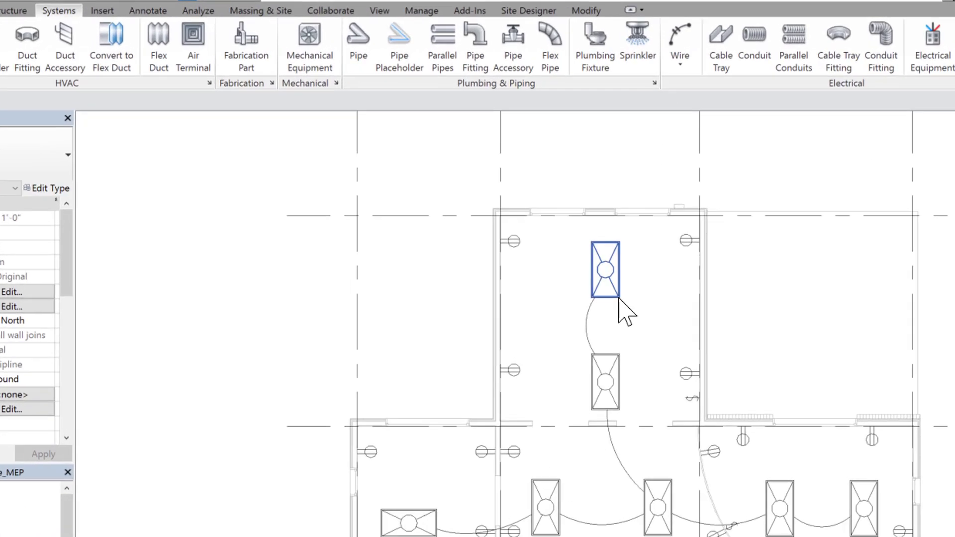
left_click(479, 202)
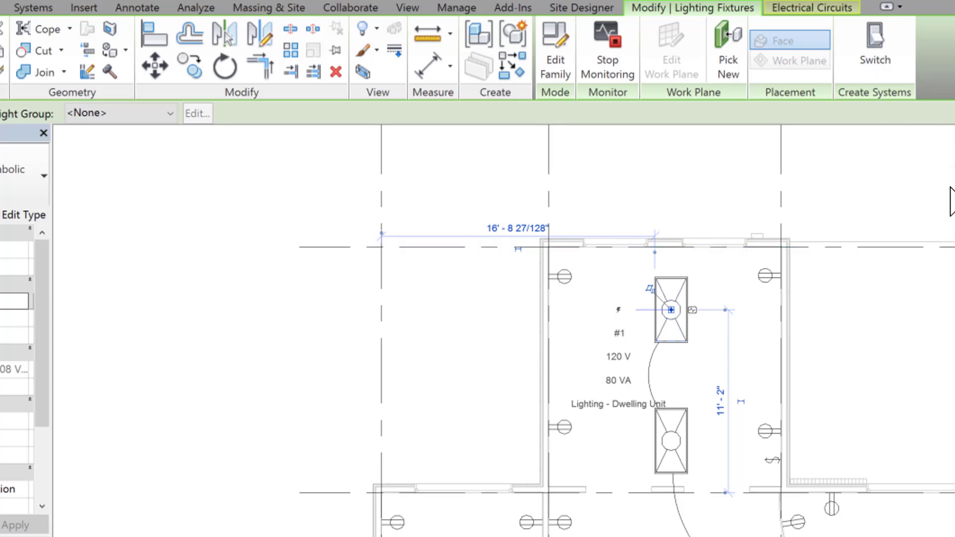
left_click(879, 49)
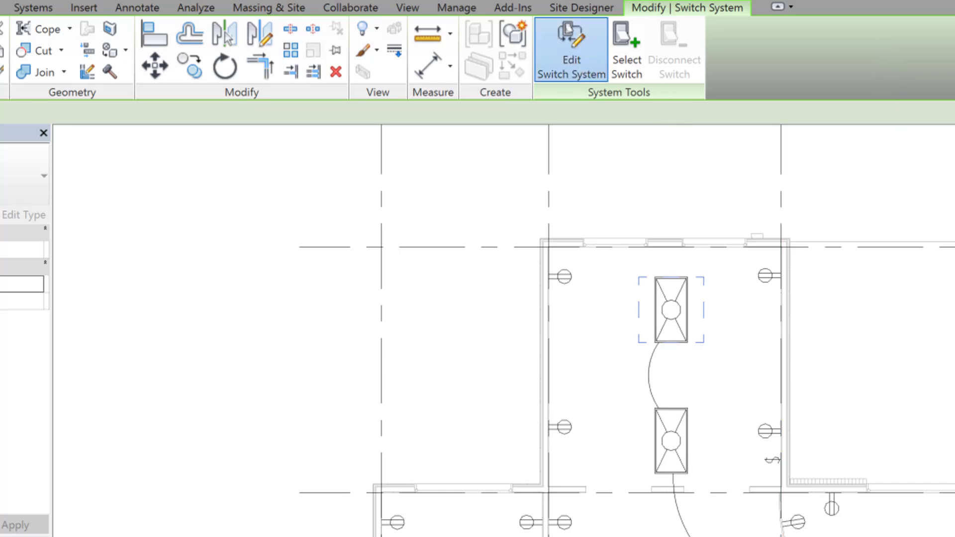
left_click(571, 48)
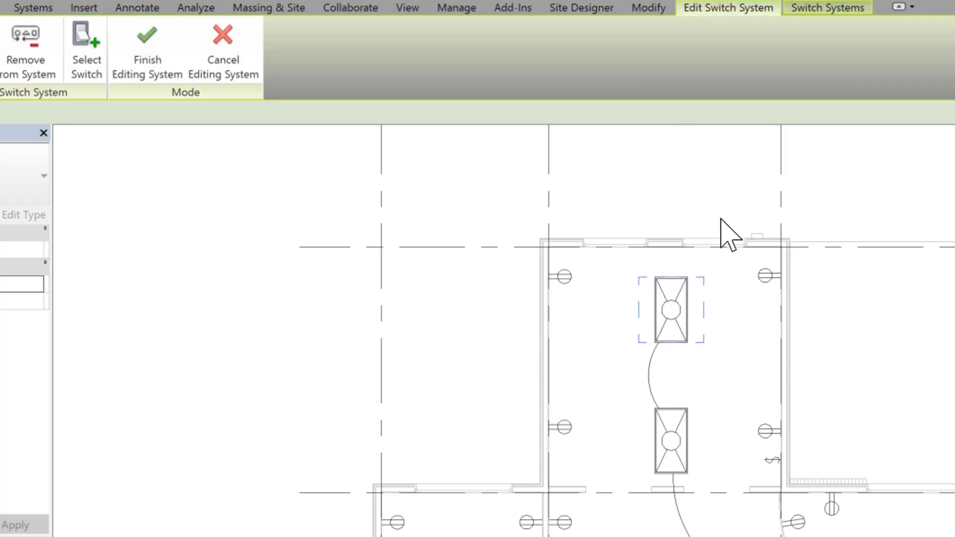
left_click(691, 446)
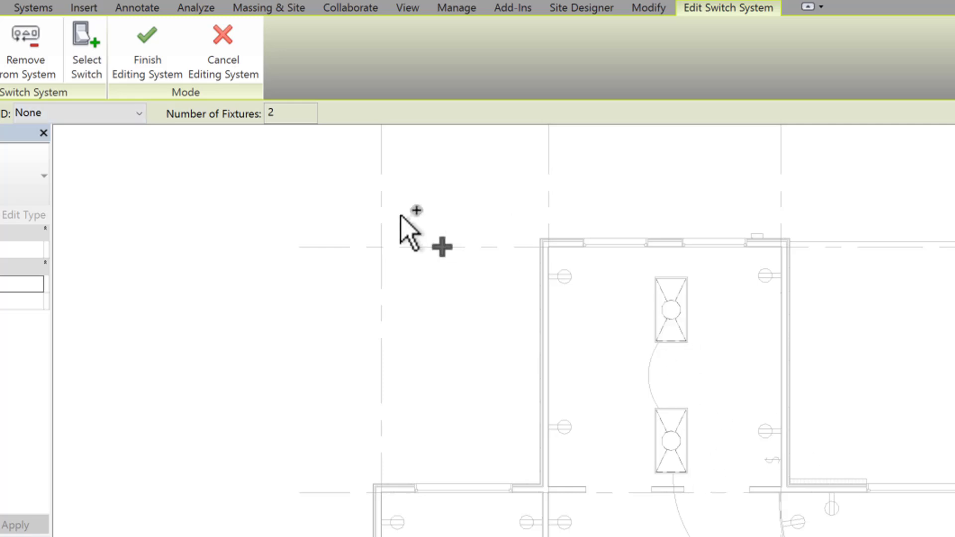
Assign the north room's single-pole switch to its switch system, finish editing and preview the system.
left_click(86, 54)
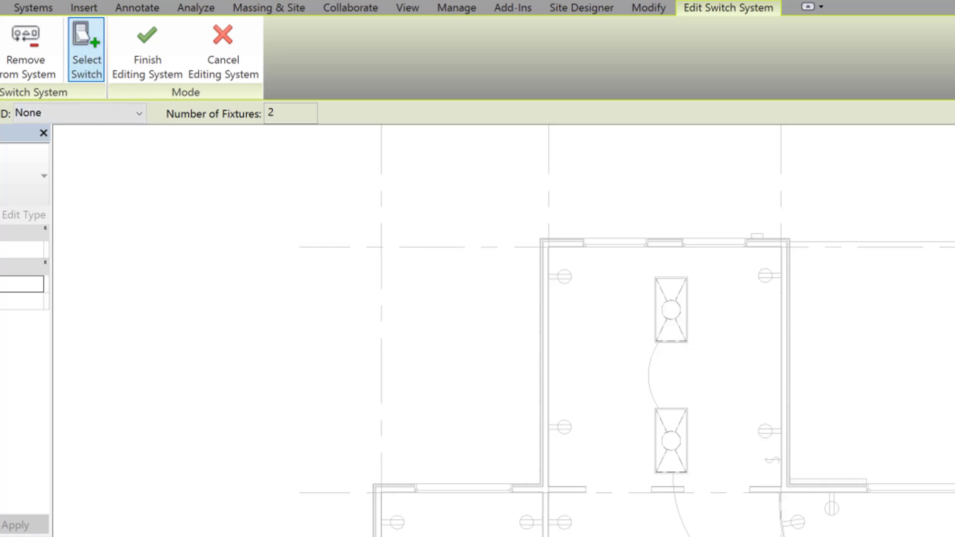
left_click(772, 460)
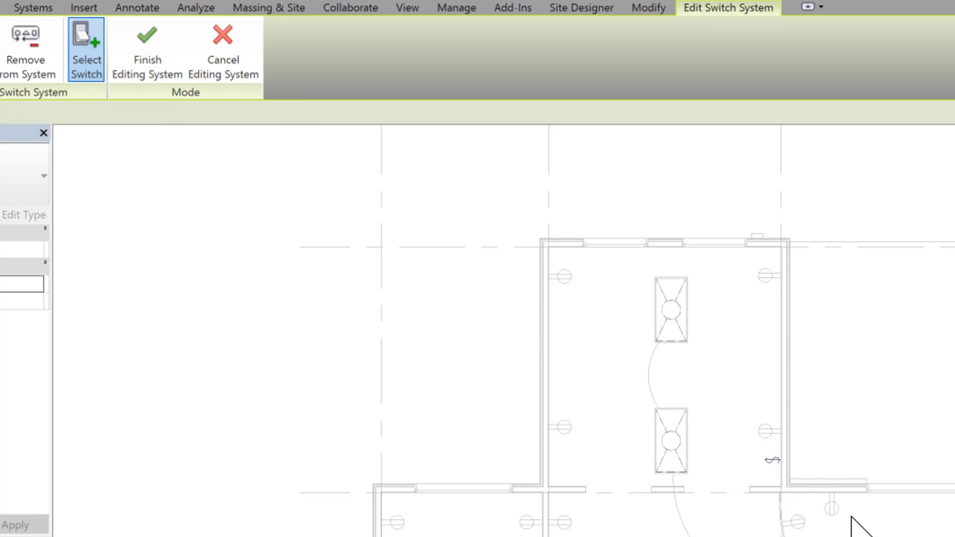
left_click(147, 54)
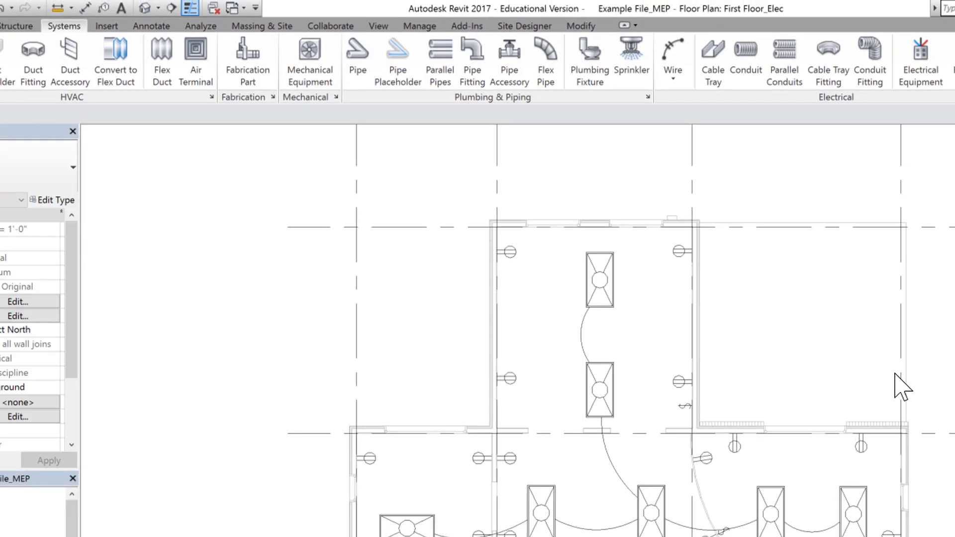
scroll(623, 304, "up", 2)
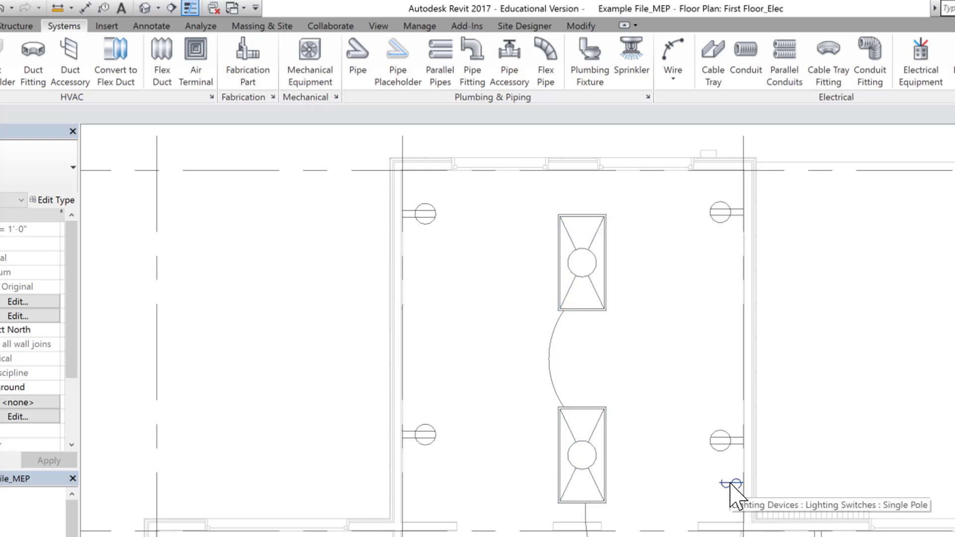
key("Tab")
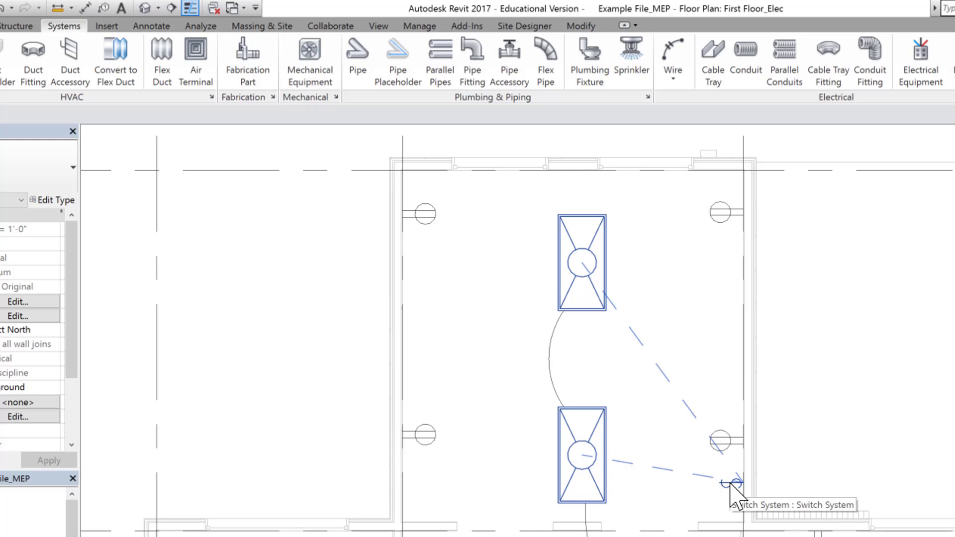
scroll(712, 368, "down", 3)
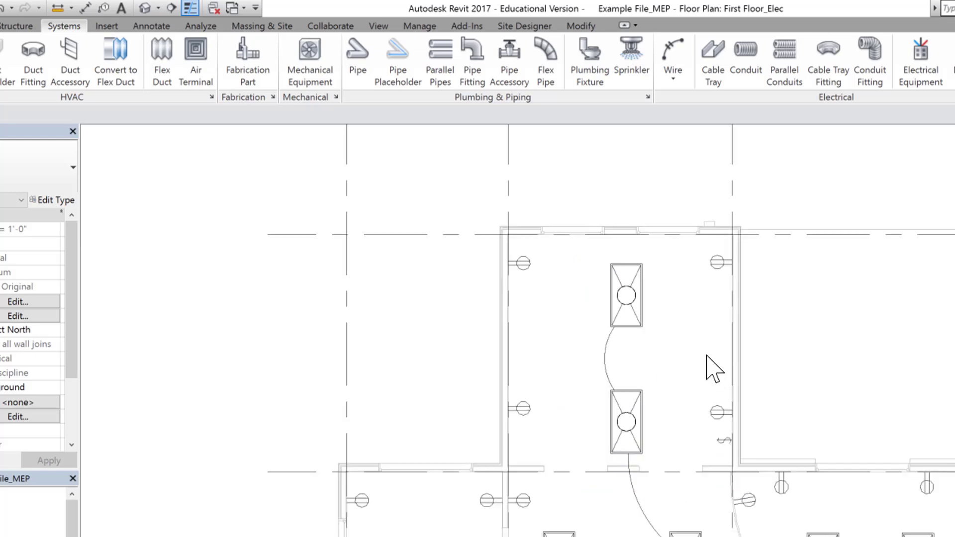
Create a switch system for the west room's light fixture and assign the switch beside that room's door.
scroll(384, 443, "up", 3)
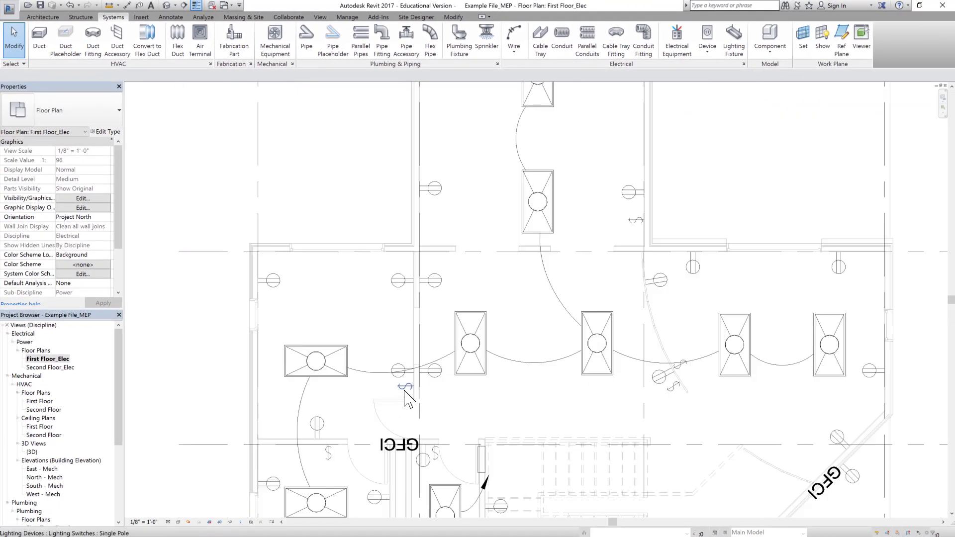
left_click(406, 387)
key("Escape")
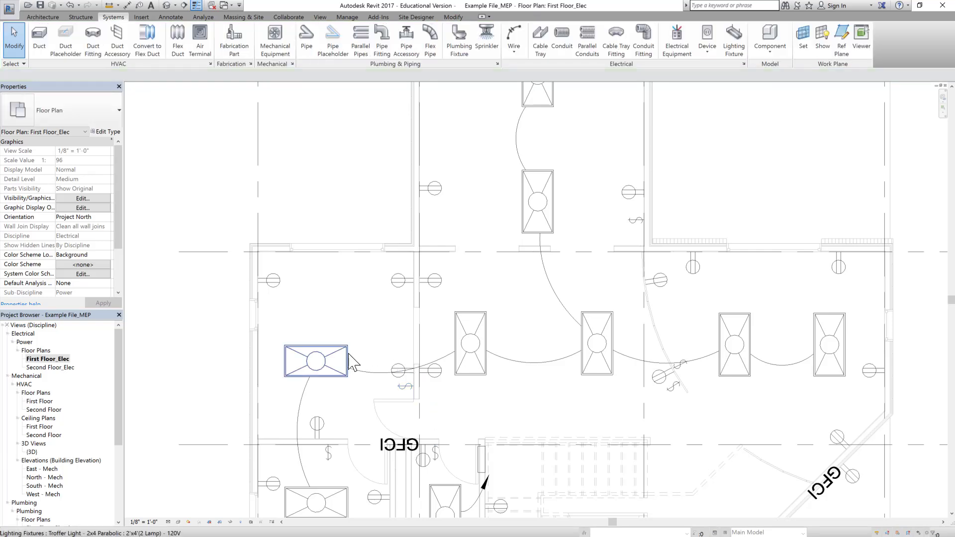
left_click(351, 363)
left_click(579, 45)
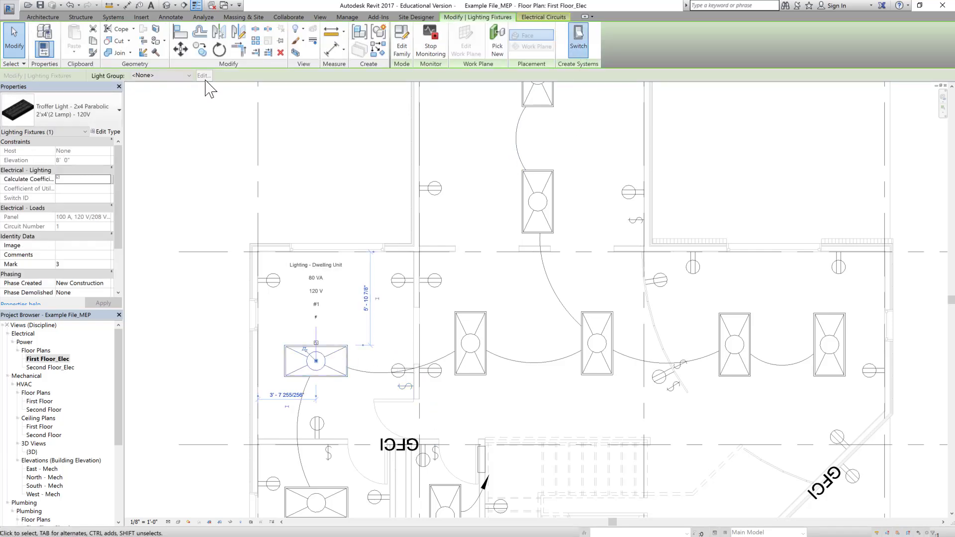
left_click(442, 48)
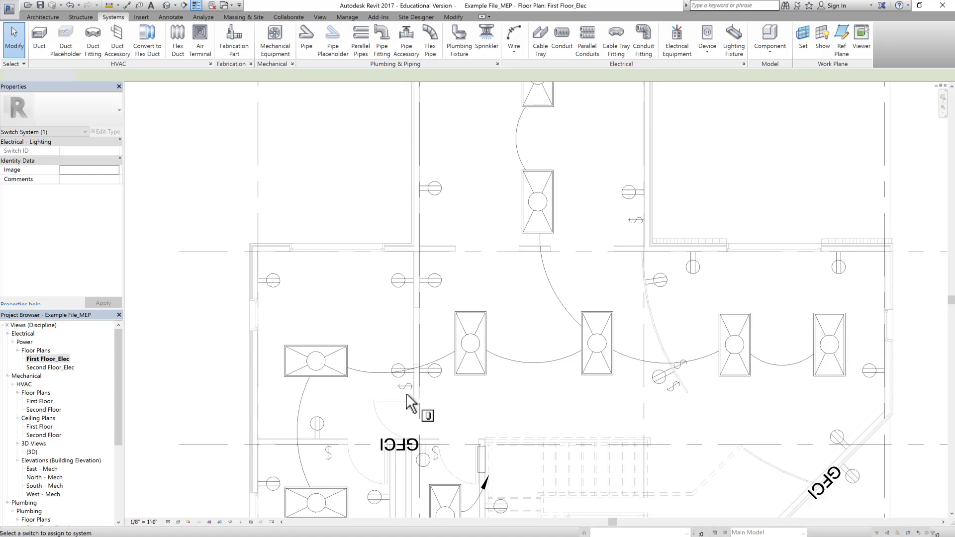
left_click(405, 386)
Create a switch system for the central room's two light fixtures, assign the southern switch at the curved wall and finish editing.
left_click(490, 342)
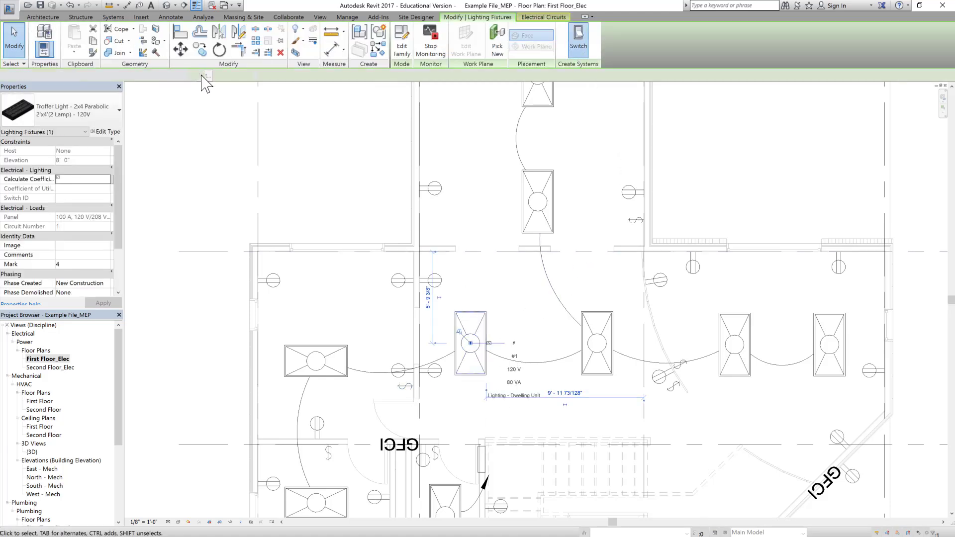
left_click(411, 41)
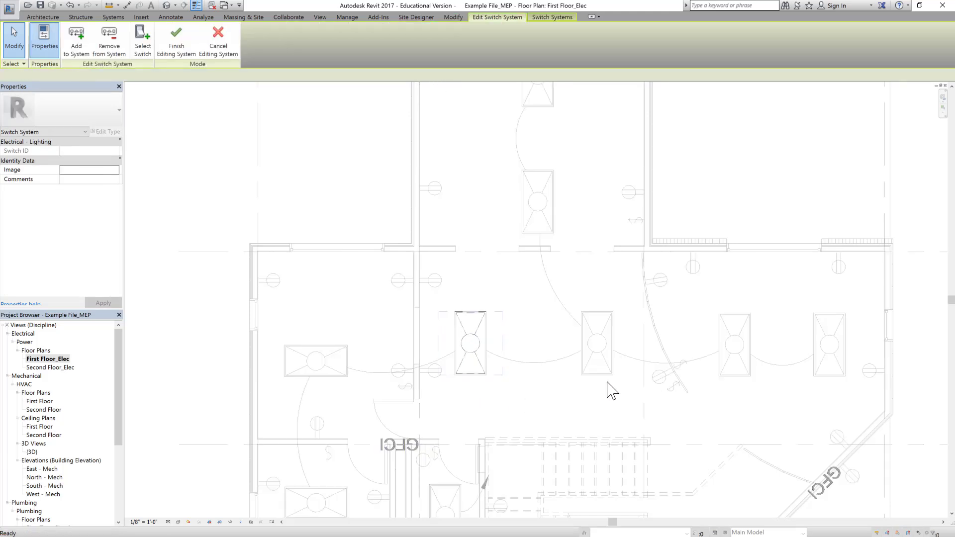
scroll(482, 202, "down", 2)
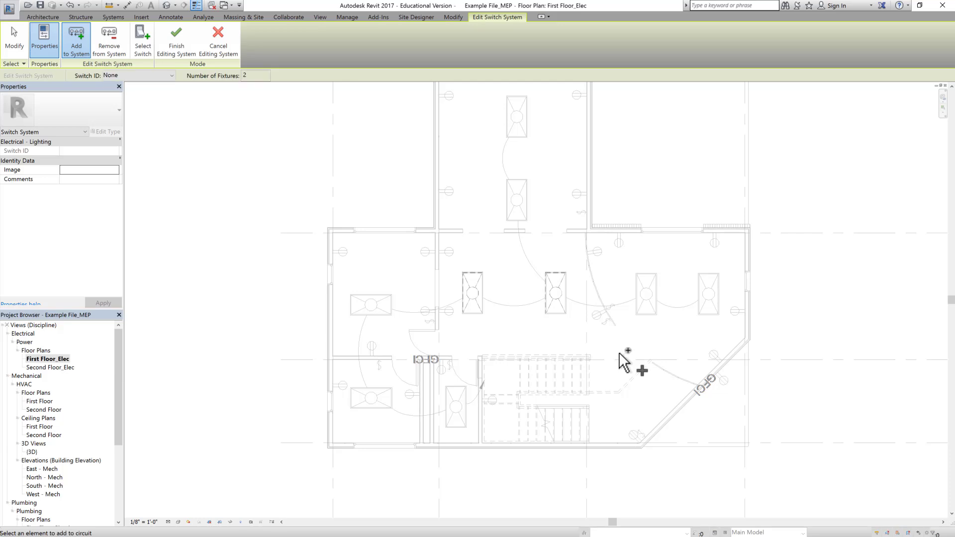
left_click(142, 40)
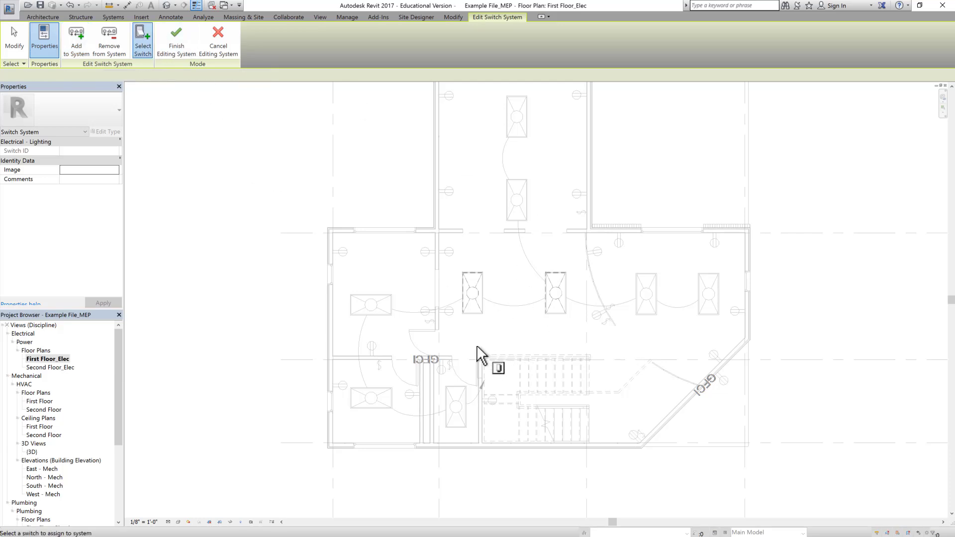
left_click(606, 322)
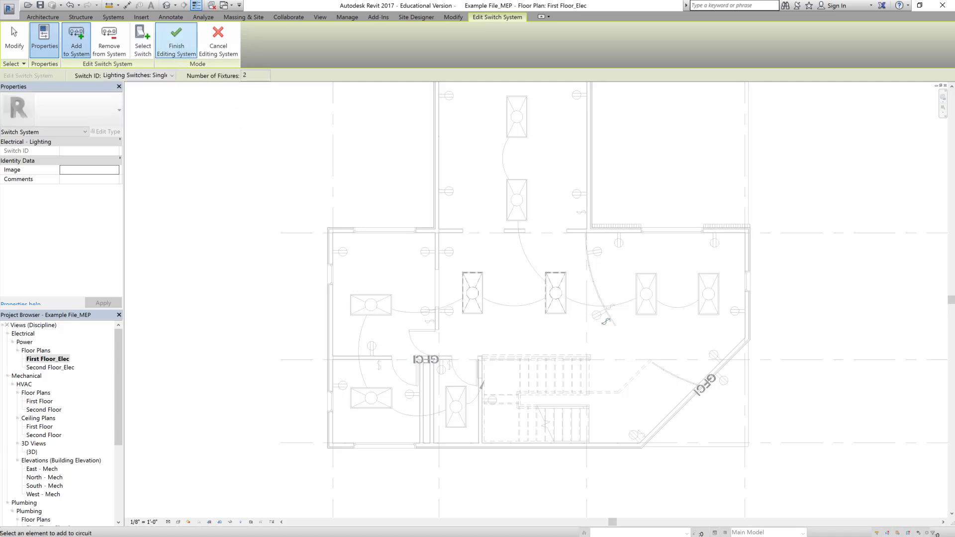
left_click(177, 40)
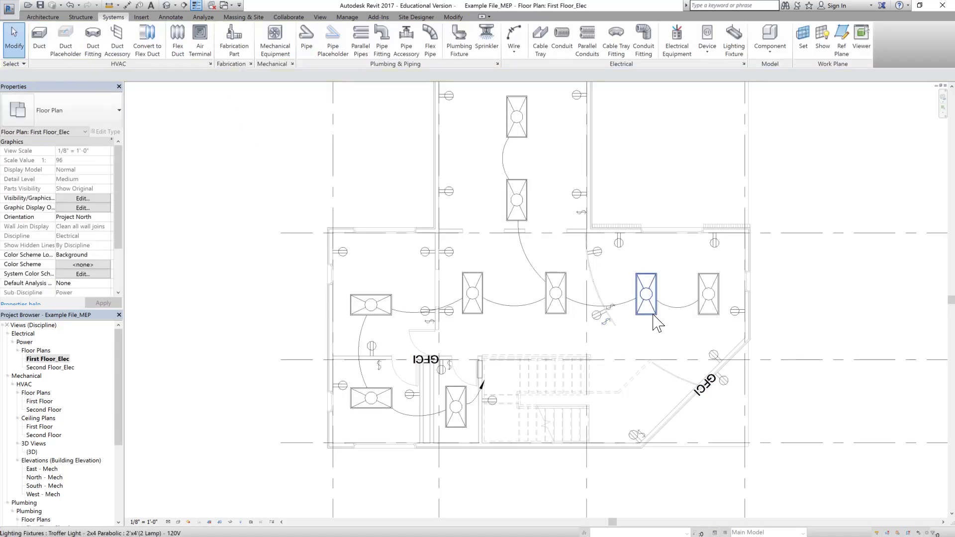
Create a switch system for the east room's two light fixtures, assign the northern switch at the curved wall and finish editing.
left_click(696, 348)
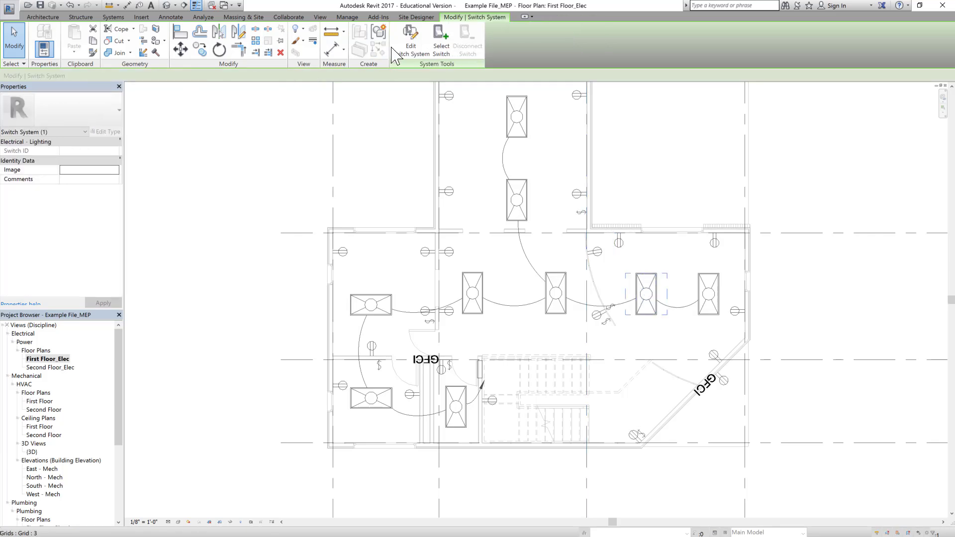
left_click(397, 51)
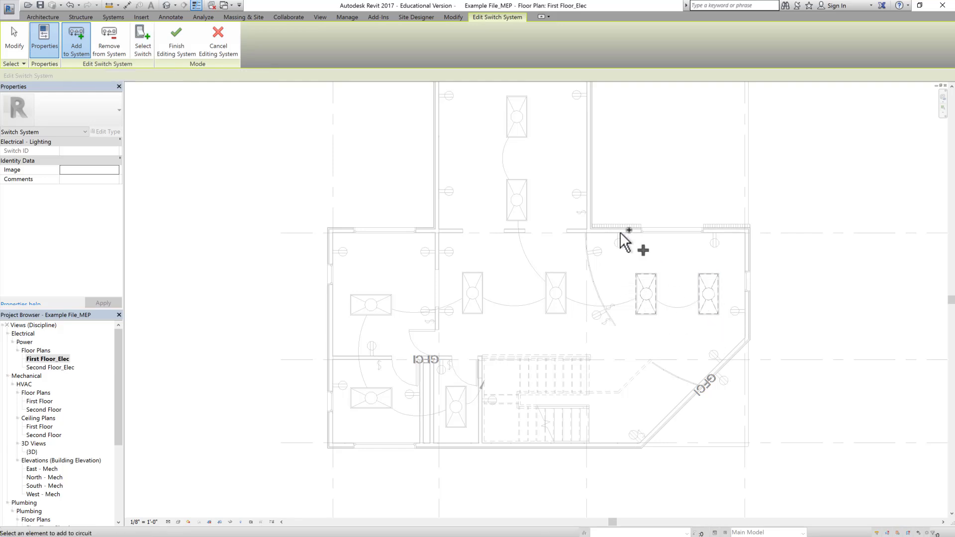
left_click(147, 55)
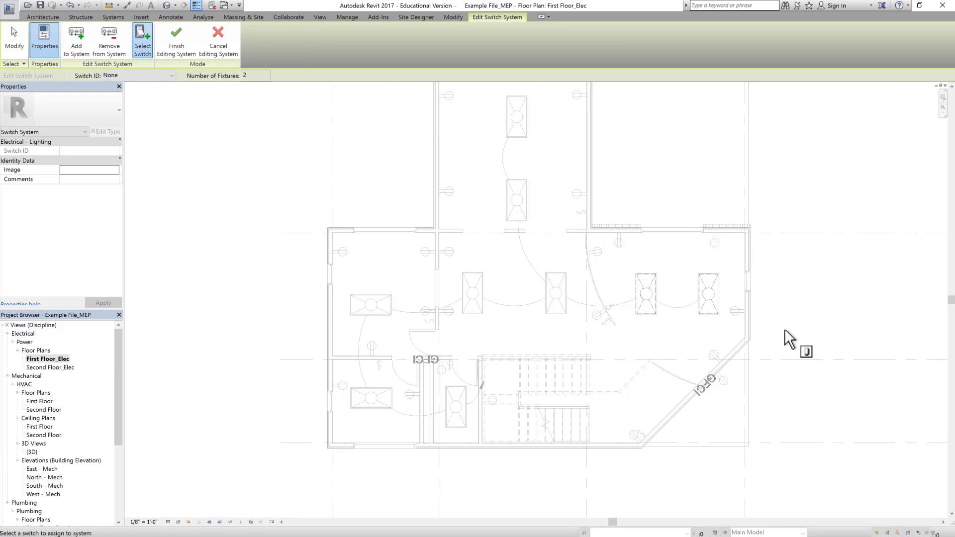
scroll(617, 309, "up", 3)
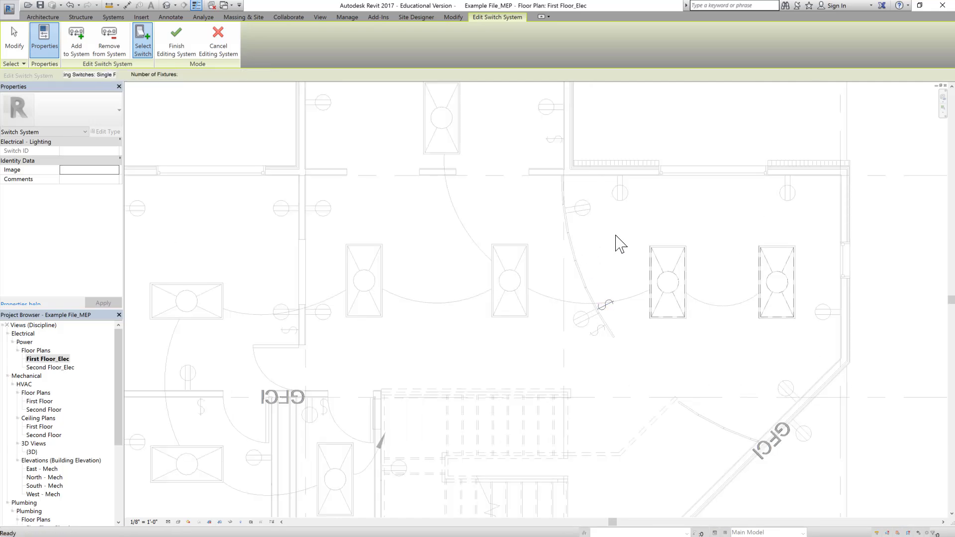
scroll(632, 232, "down", 3)
left_click(169, 49)
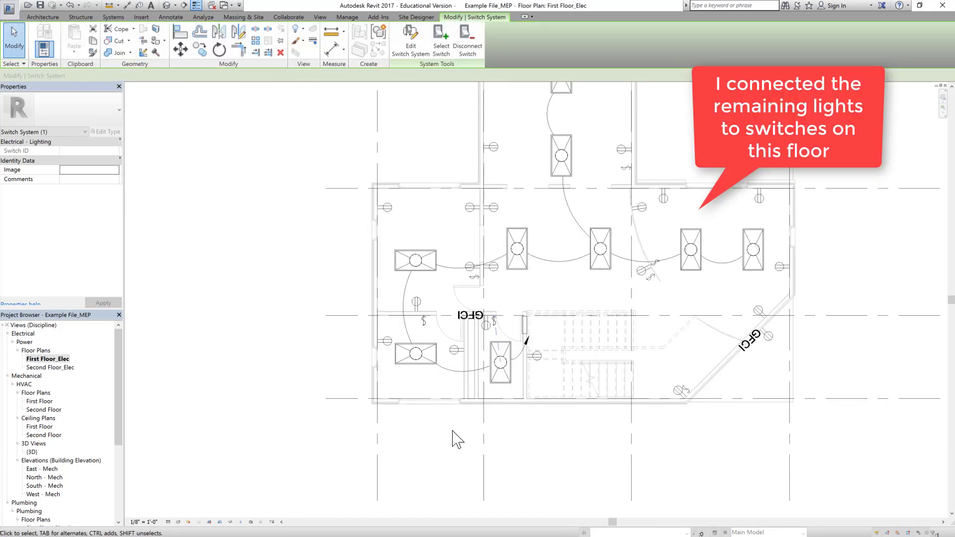
scroll(567, 425, "up", 2)
scroll(563, 388, "down", 2)
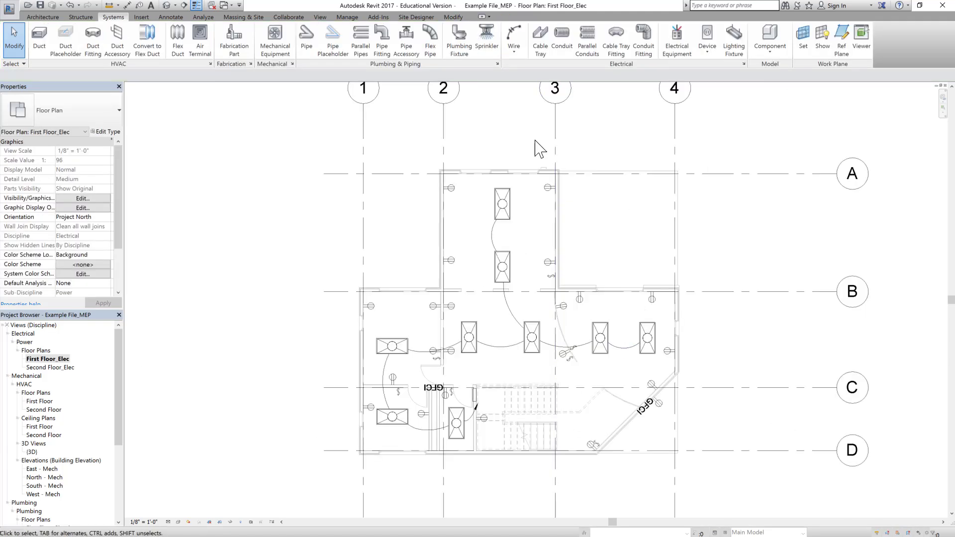